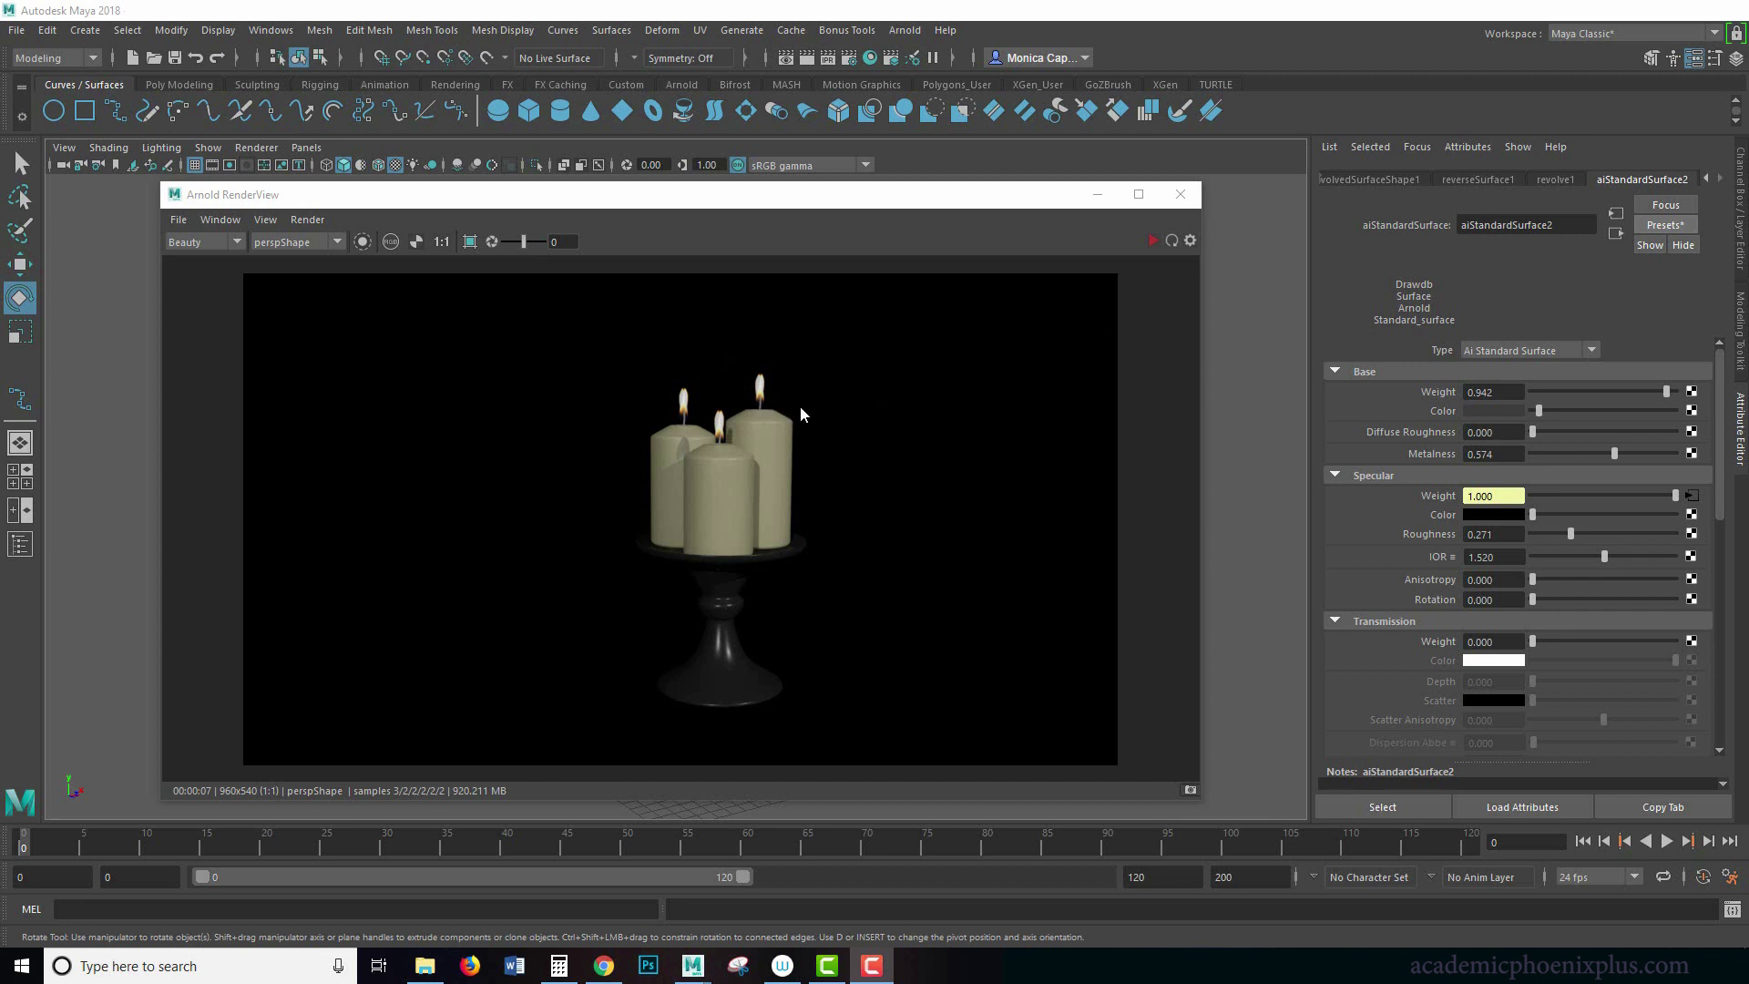
Hide the render window and inspect the front candle, a flame card and the candle holder
{"action": "left_click", "coordinate": [1097, 194]}
{"action": "left_click", "coordinate": [1050, 435]}
{"action": "left_click", "coordinate": [664, 468]}
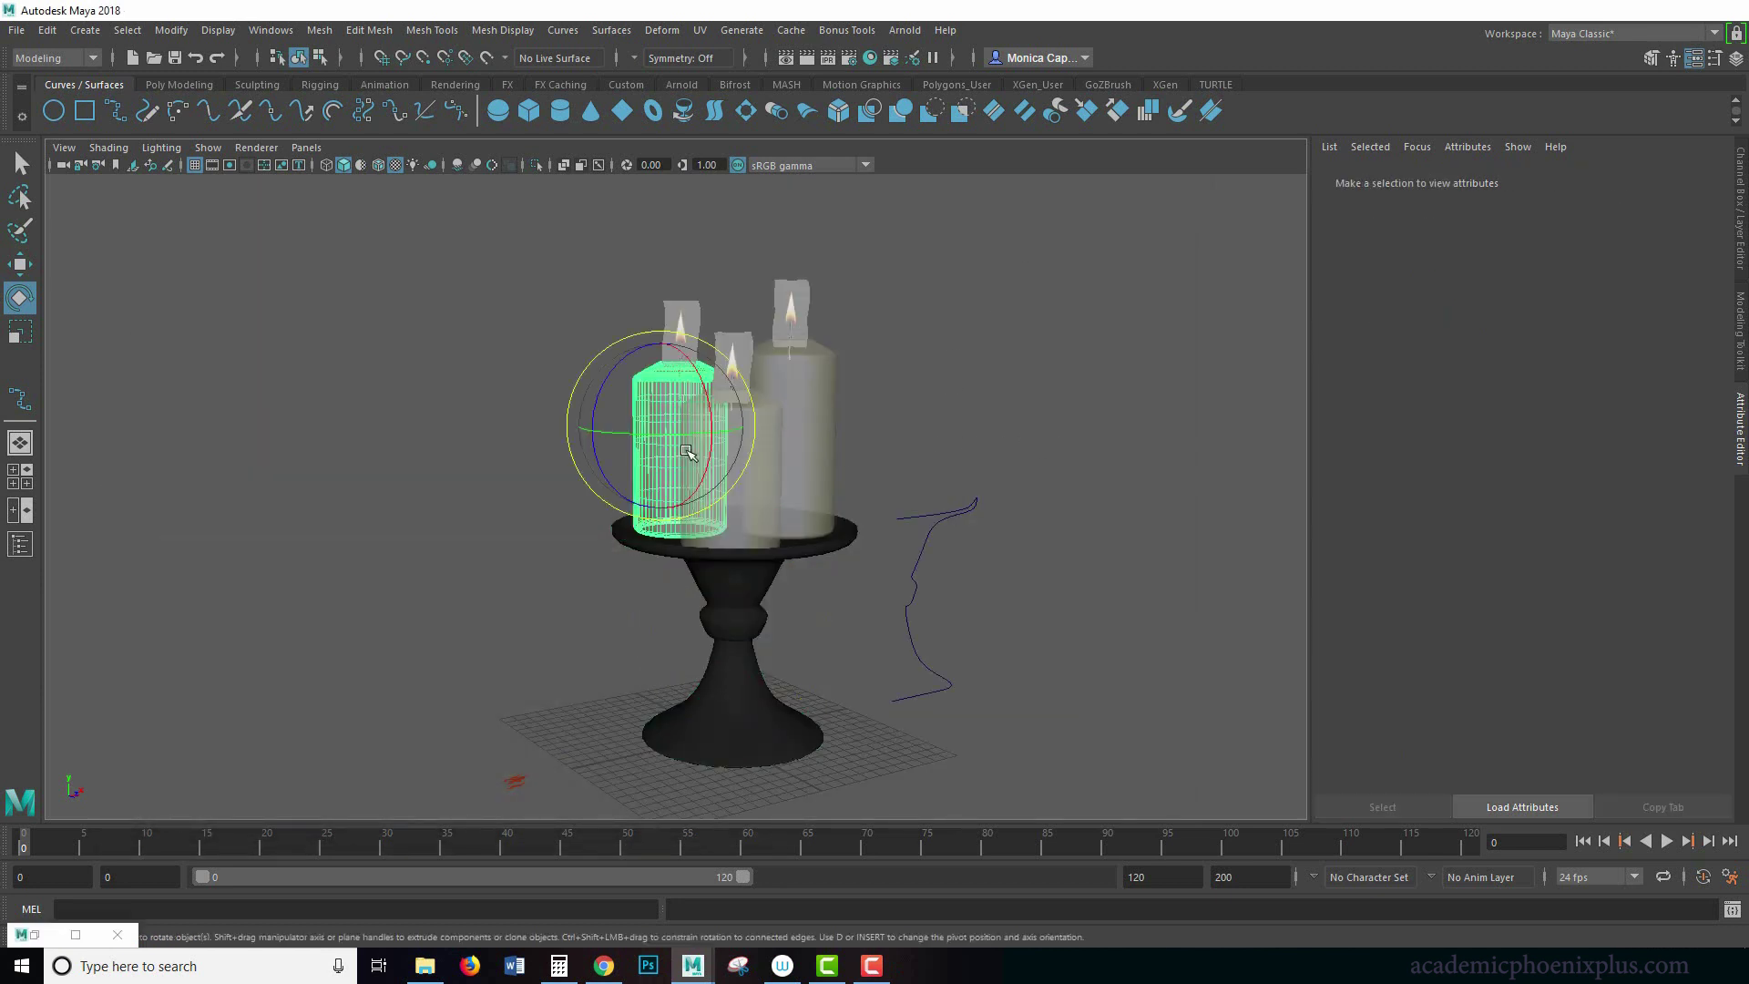
{"action": "left_click", "coordinate": [1032, 372]}
{"action": "left_click", "coordinate": [790, 310]}
{"action": "left_click", "coordinate": [795, 304]}
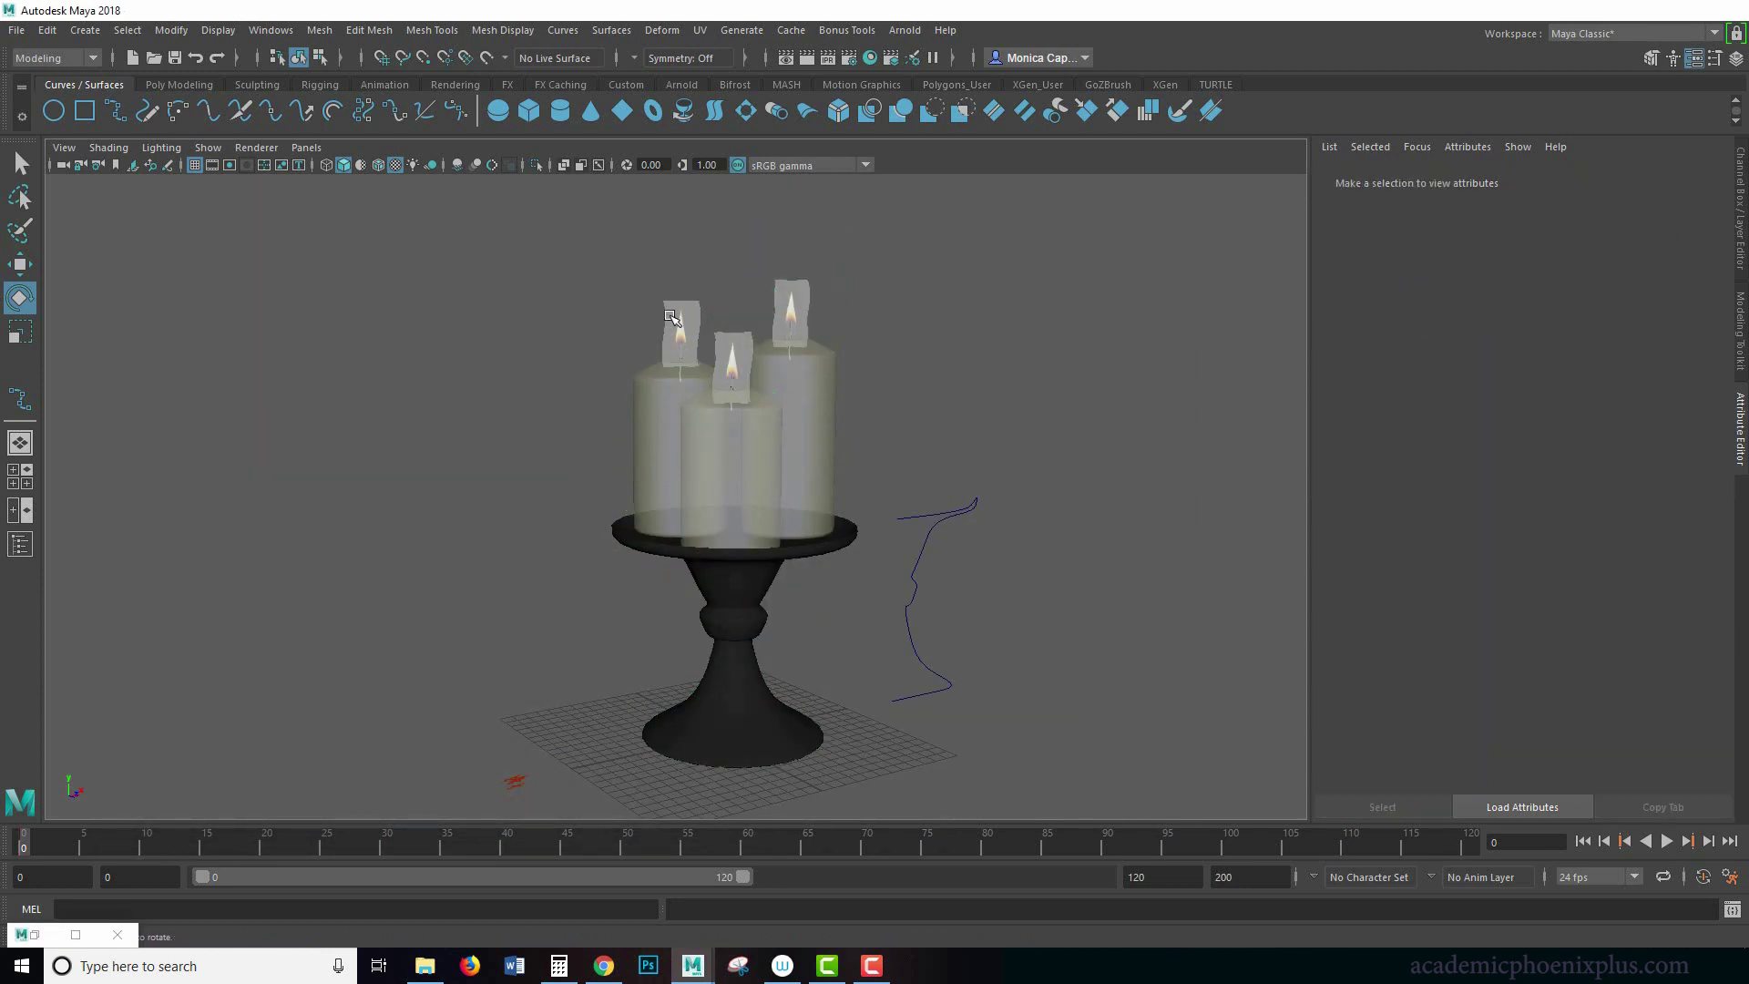
{"action": "left_click", "coordinate": [732, 710]}
{"action": "left_click", "coordinate": [1018, 393]}
Select the directional light with the Move tool, clear it, and restore the Arnold RenderView
{"action": "key", "text": "w"}
{"action": "left_click", "coordinate": [513, 780]}
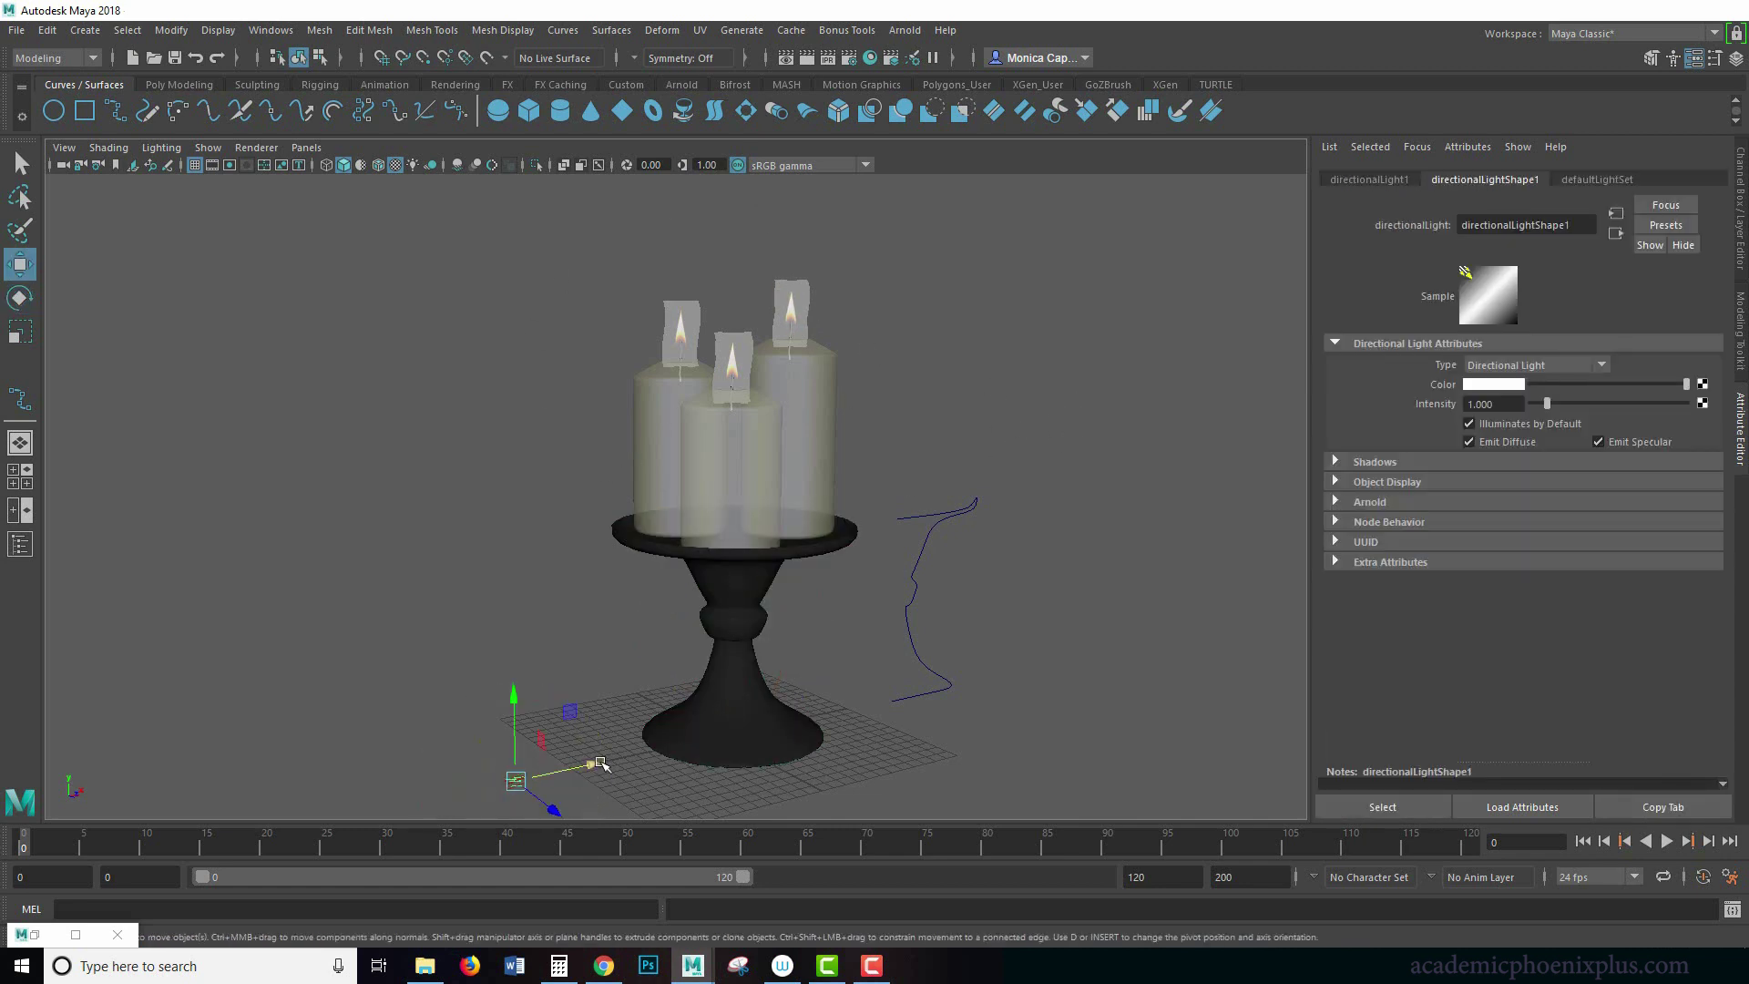
{"action": "left_click", "coordinate": [629, 782]}
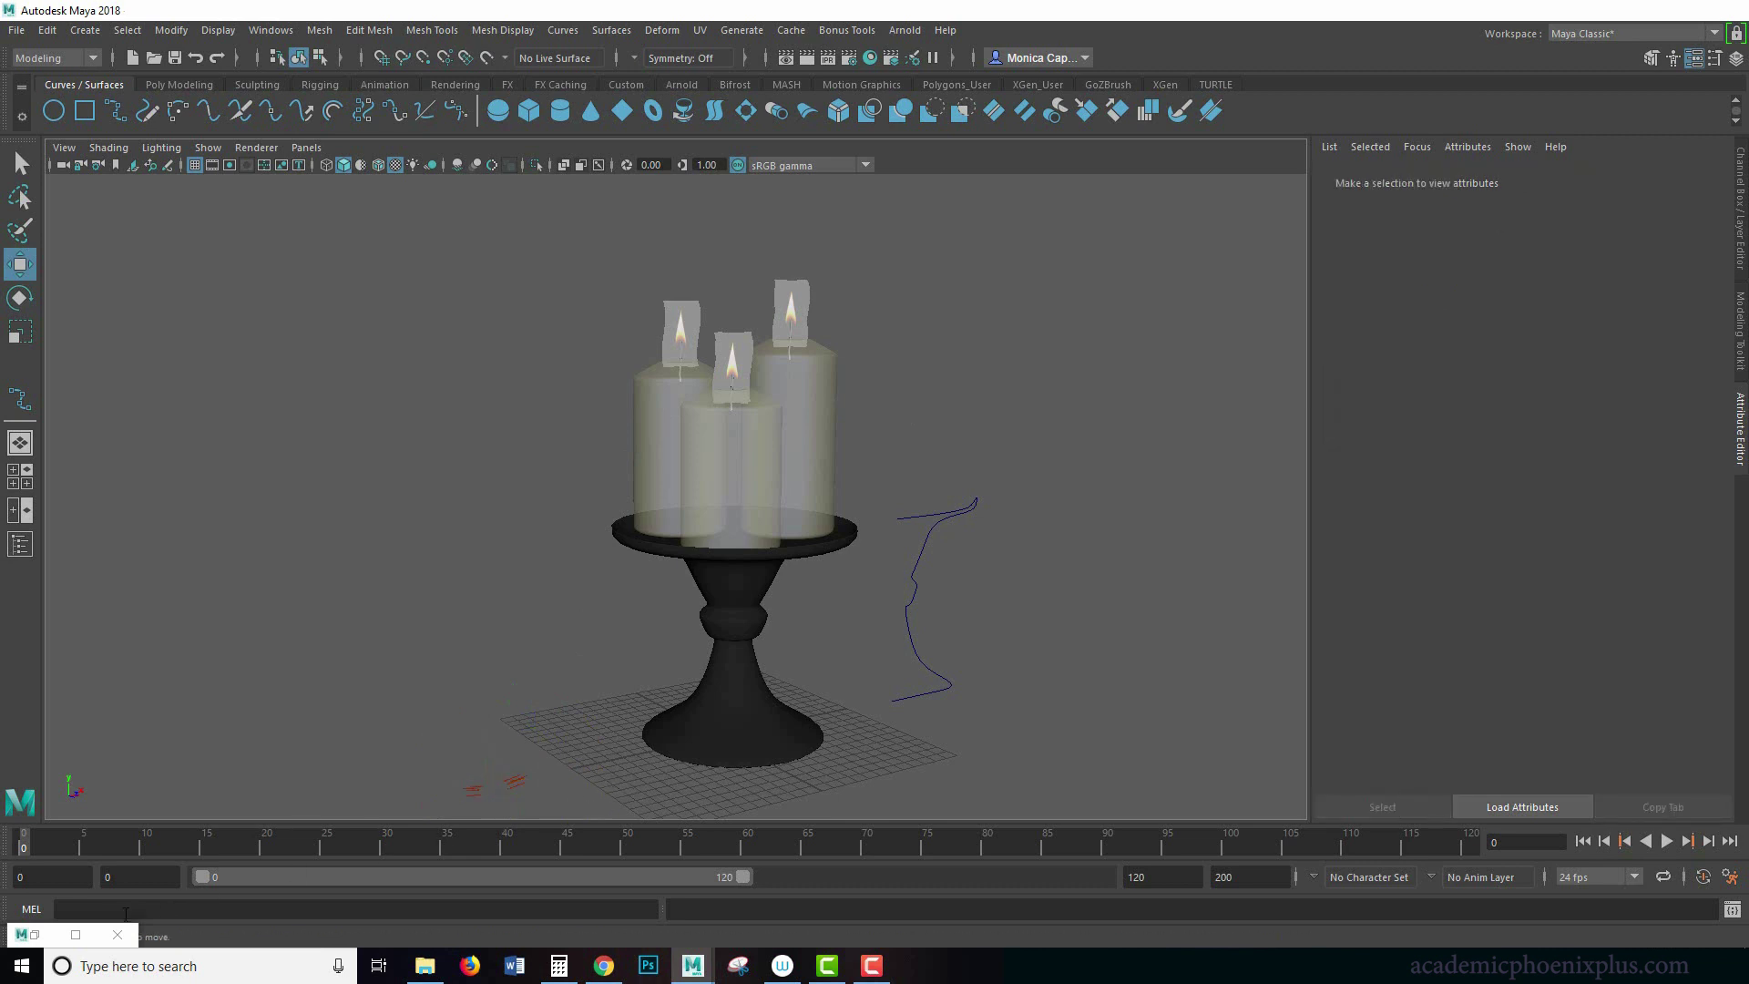
{"action": "left_click", "coordinate": [34, 935]}
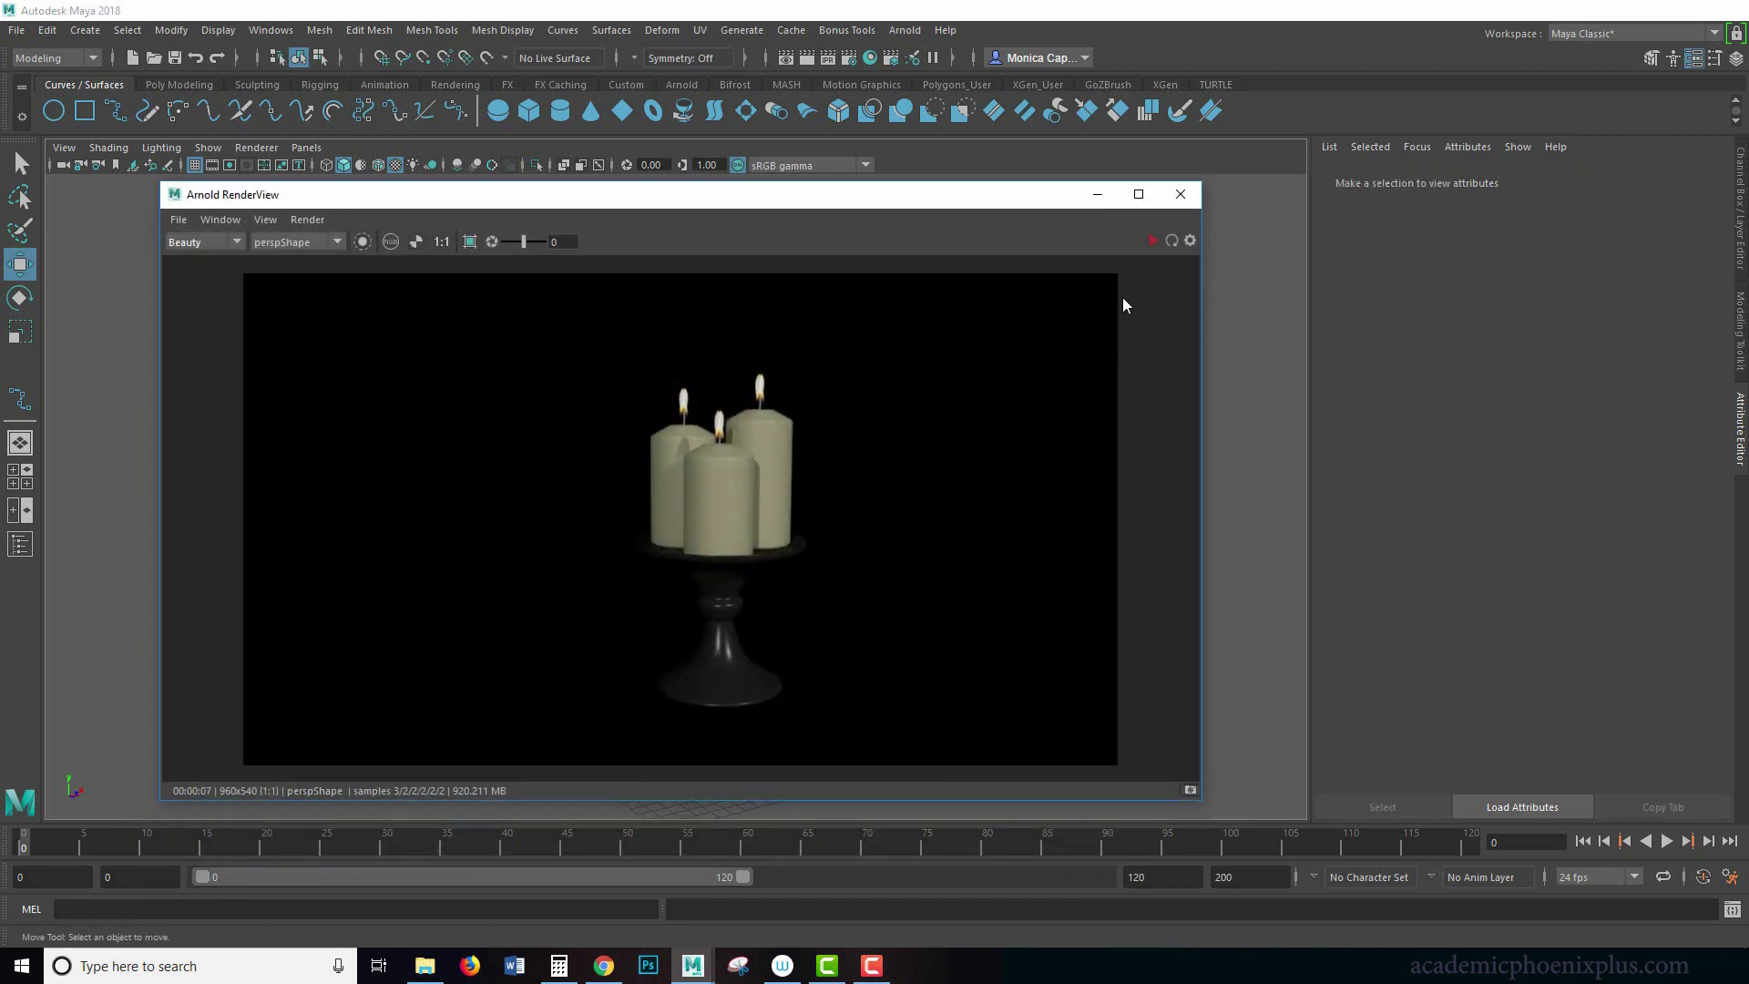
Hide the render window and create a point light from Create > Lights
{"action": "left_click", "coordinate": [1097, 196]}
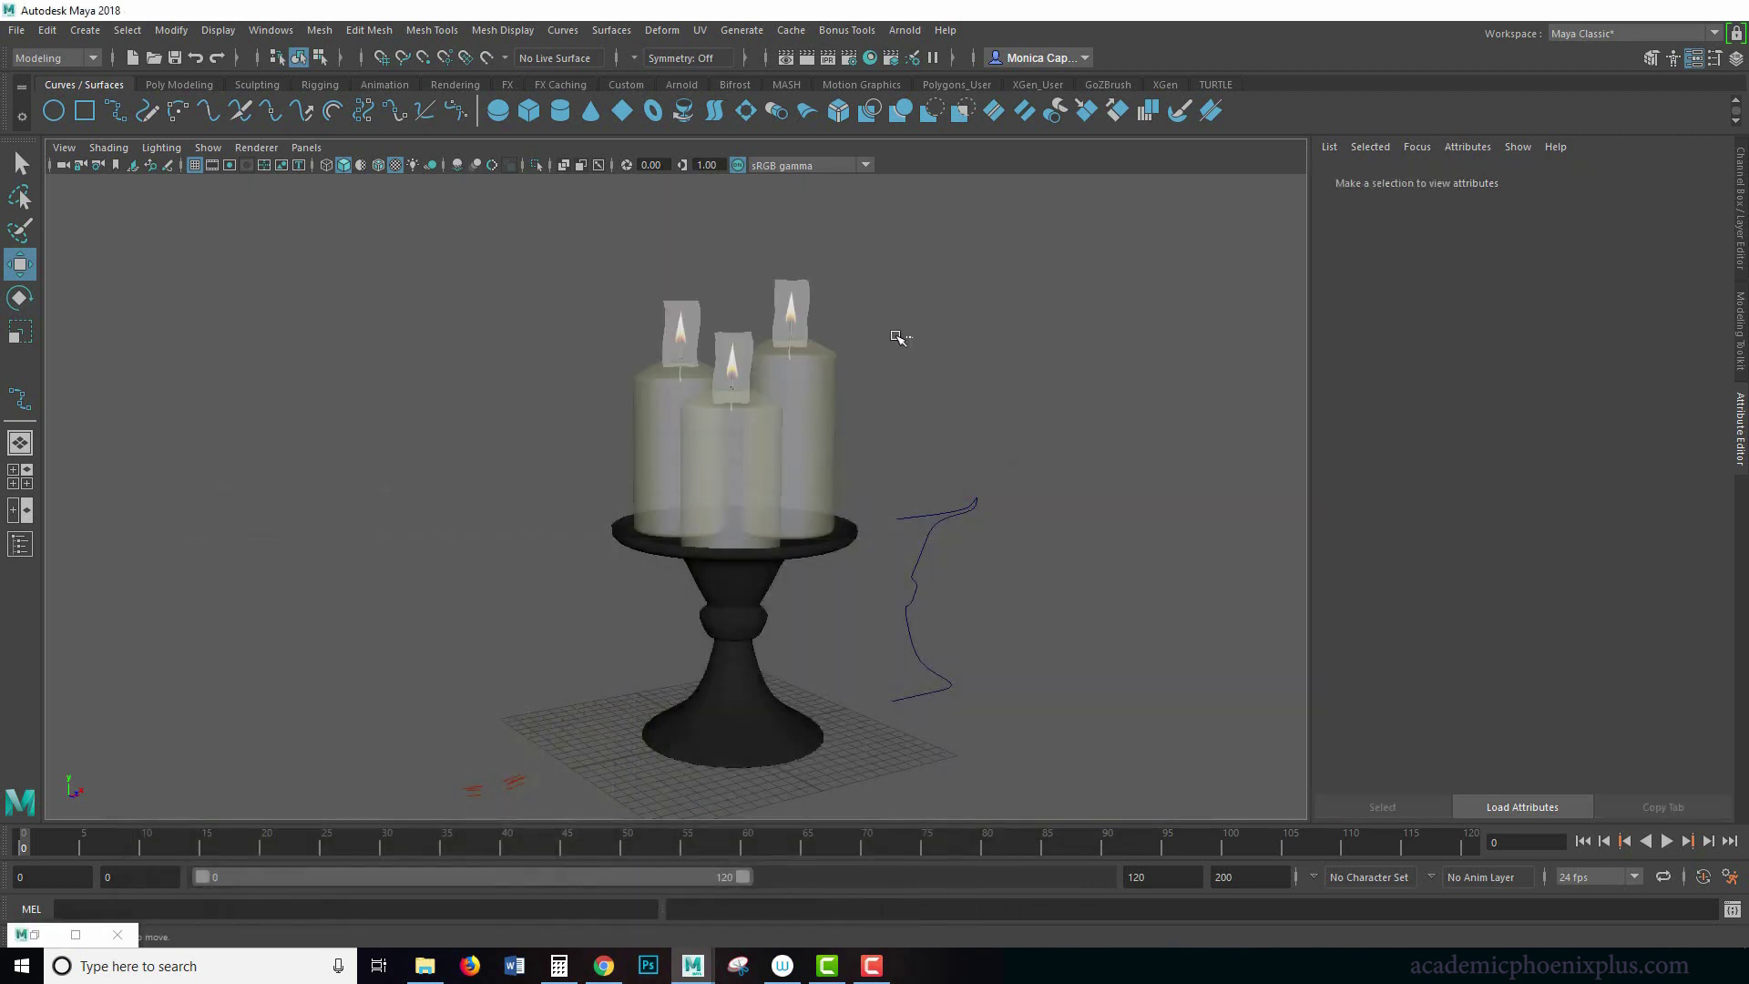
{"action": "left_click", "coordinate": [85, 30]}
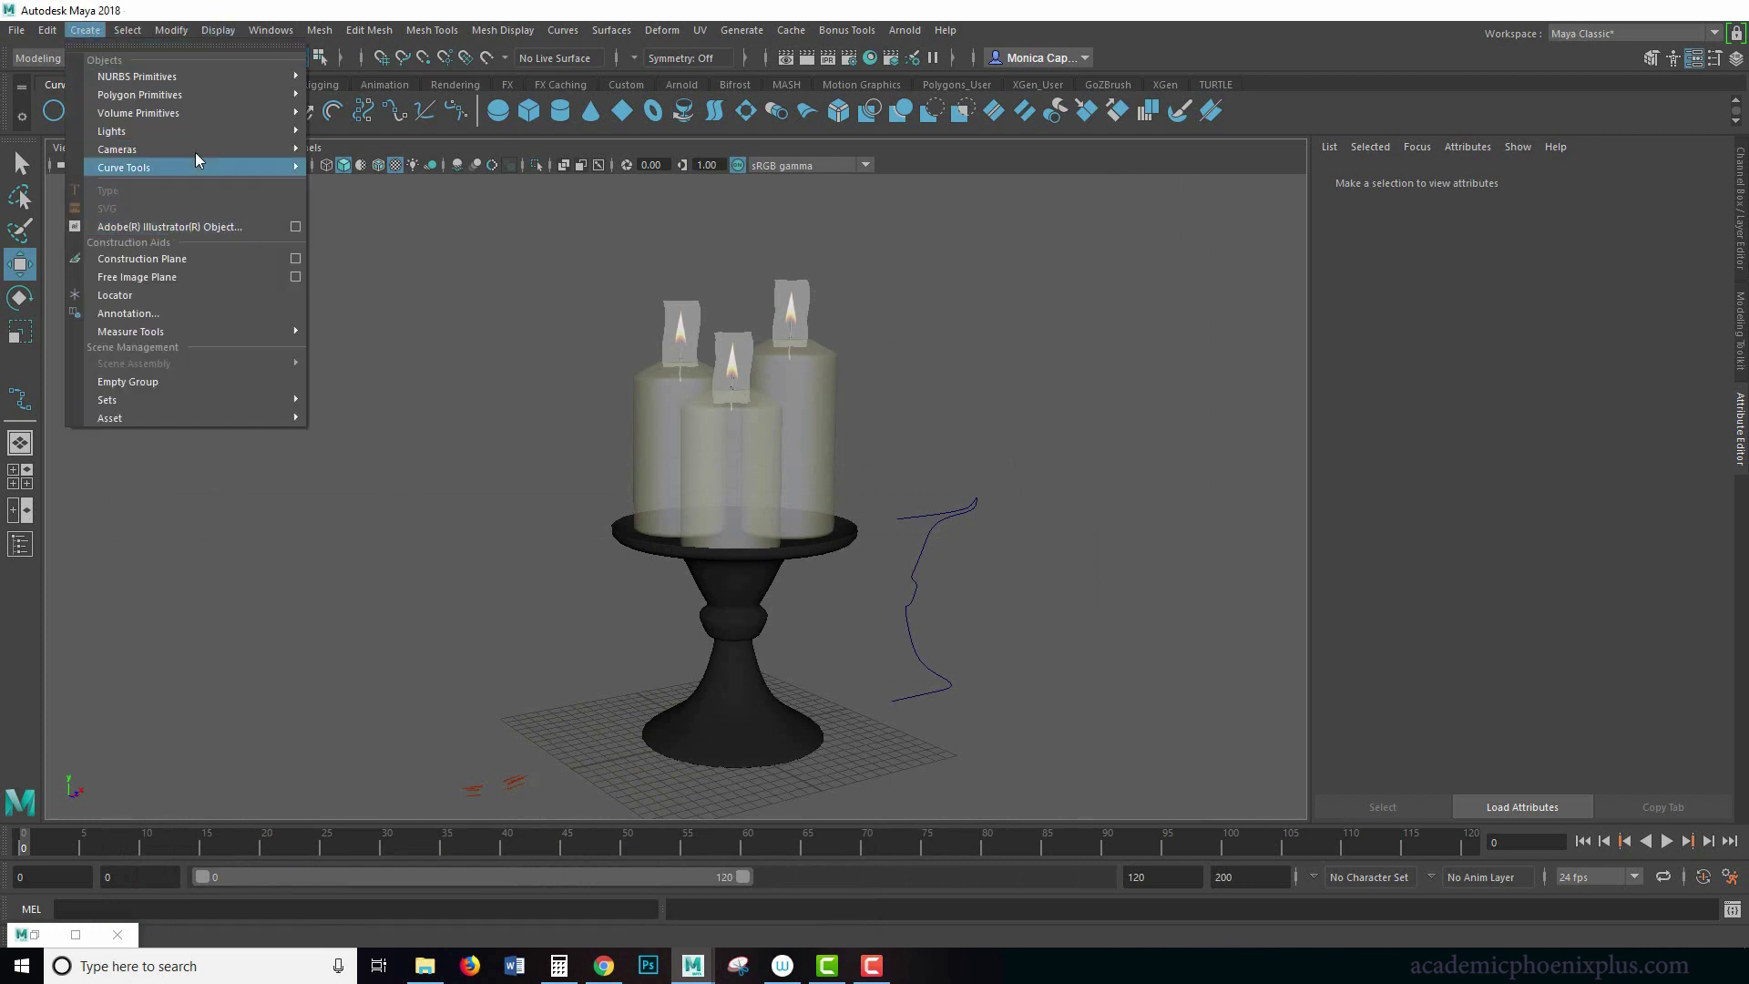
{"action": "mouse_move", "coordinate": [290, 135]}
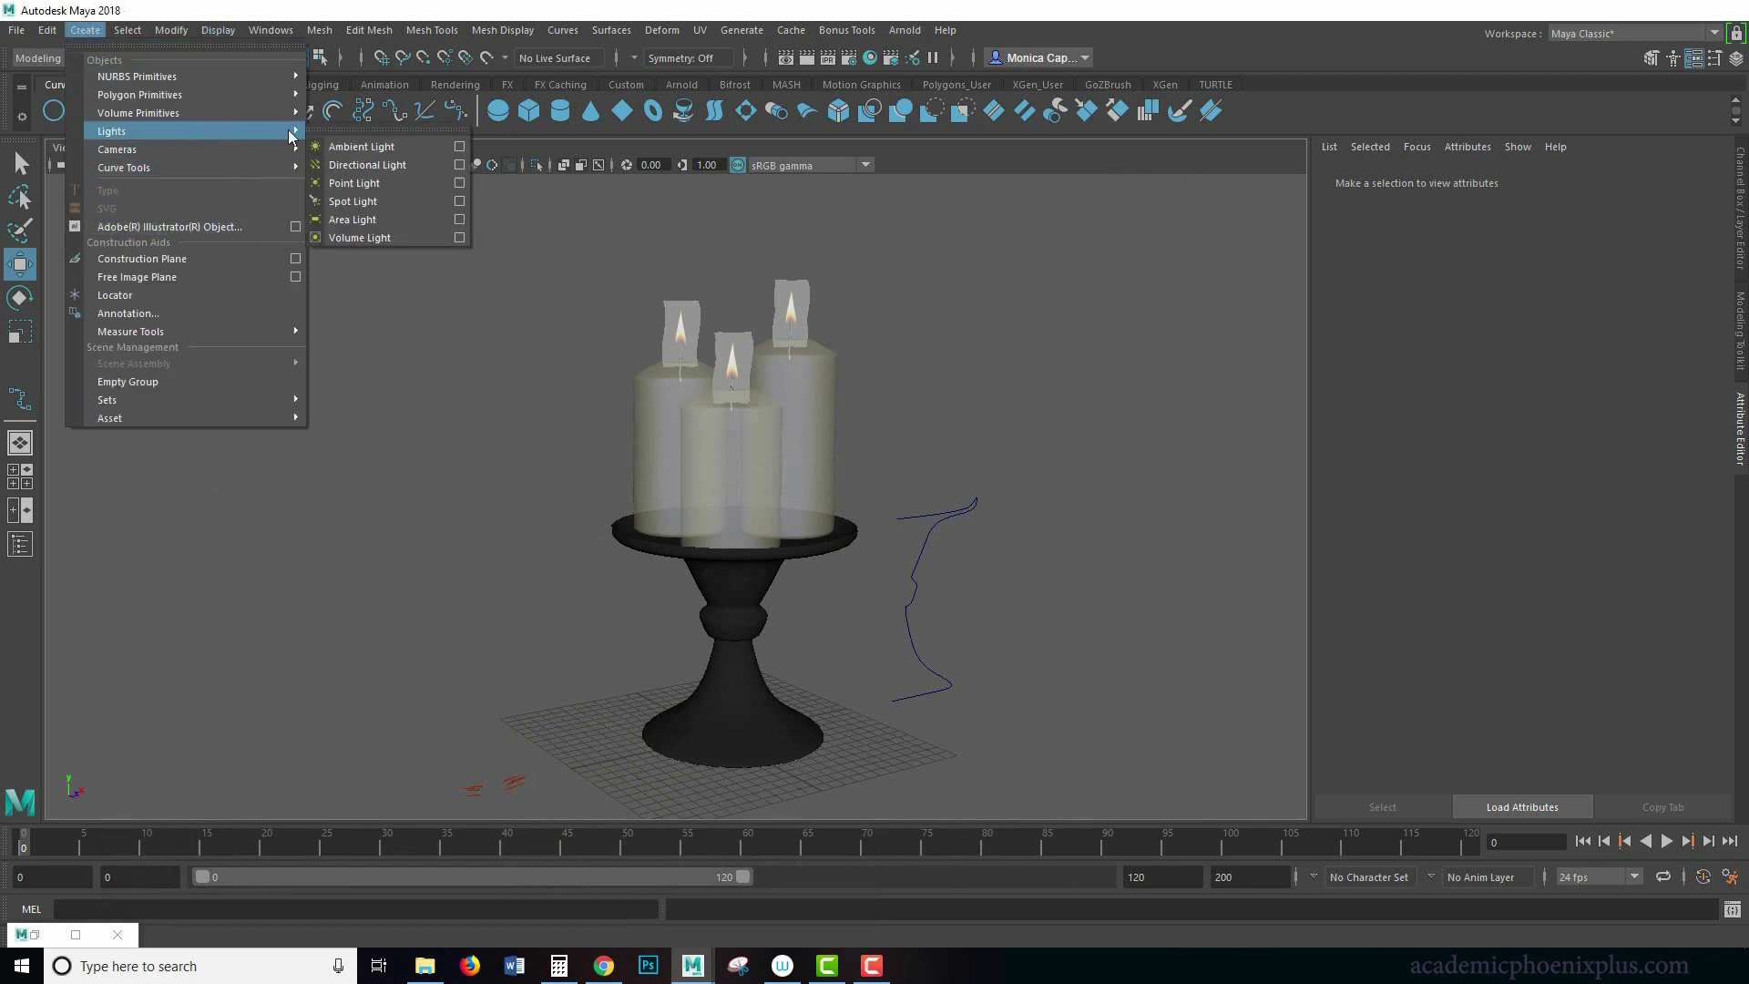
{"action": "left_click", "coordinate": [390, 183]}
Move the point light up and over into the left candle's flame
{"action": "left_click_drag", "start_coordinate": [738, 446], "coordinate": [740, 178]}
{"action": "left_click_drag", "start_coordinate": [797, 312], "coordinate": [755, 312]}
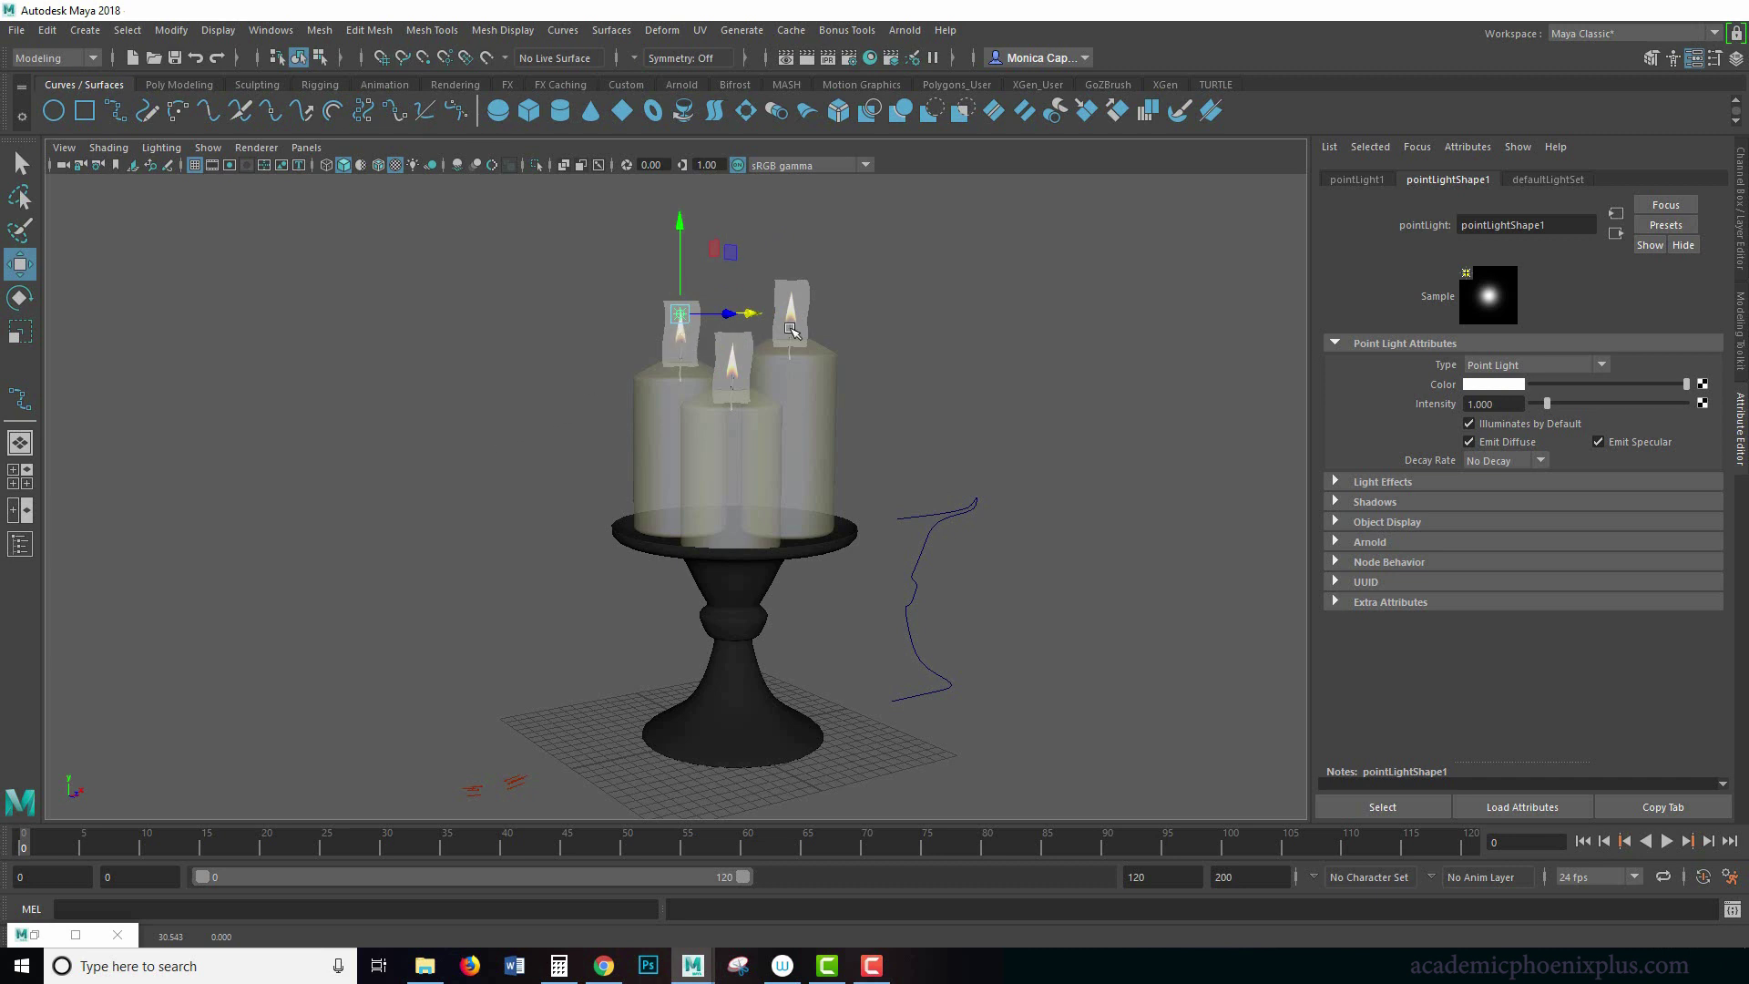
{"action": "left_click_drag", "start_coordinate": [997, 303], "coordinate": [556, 533], "text": "alt"}
{"action": "left_click_drag", "start_coordinate": [637, 492], "coordinate": [866, 437], "text": "alt"}
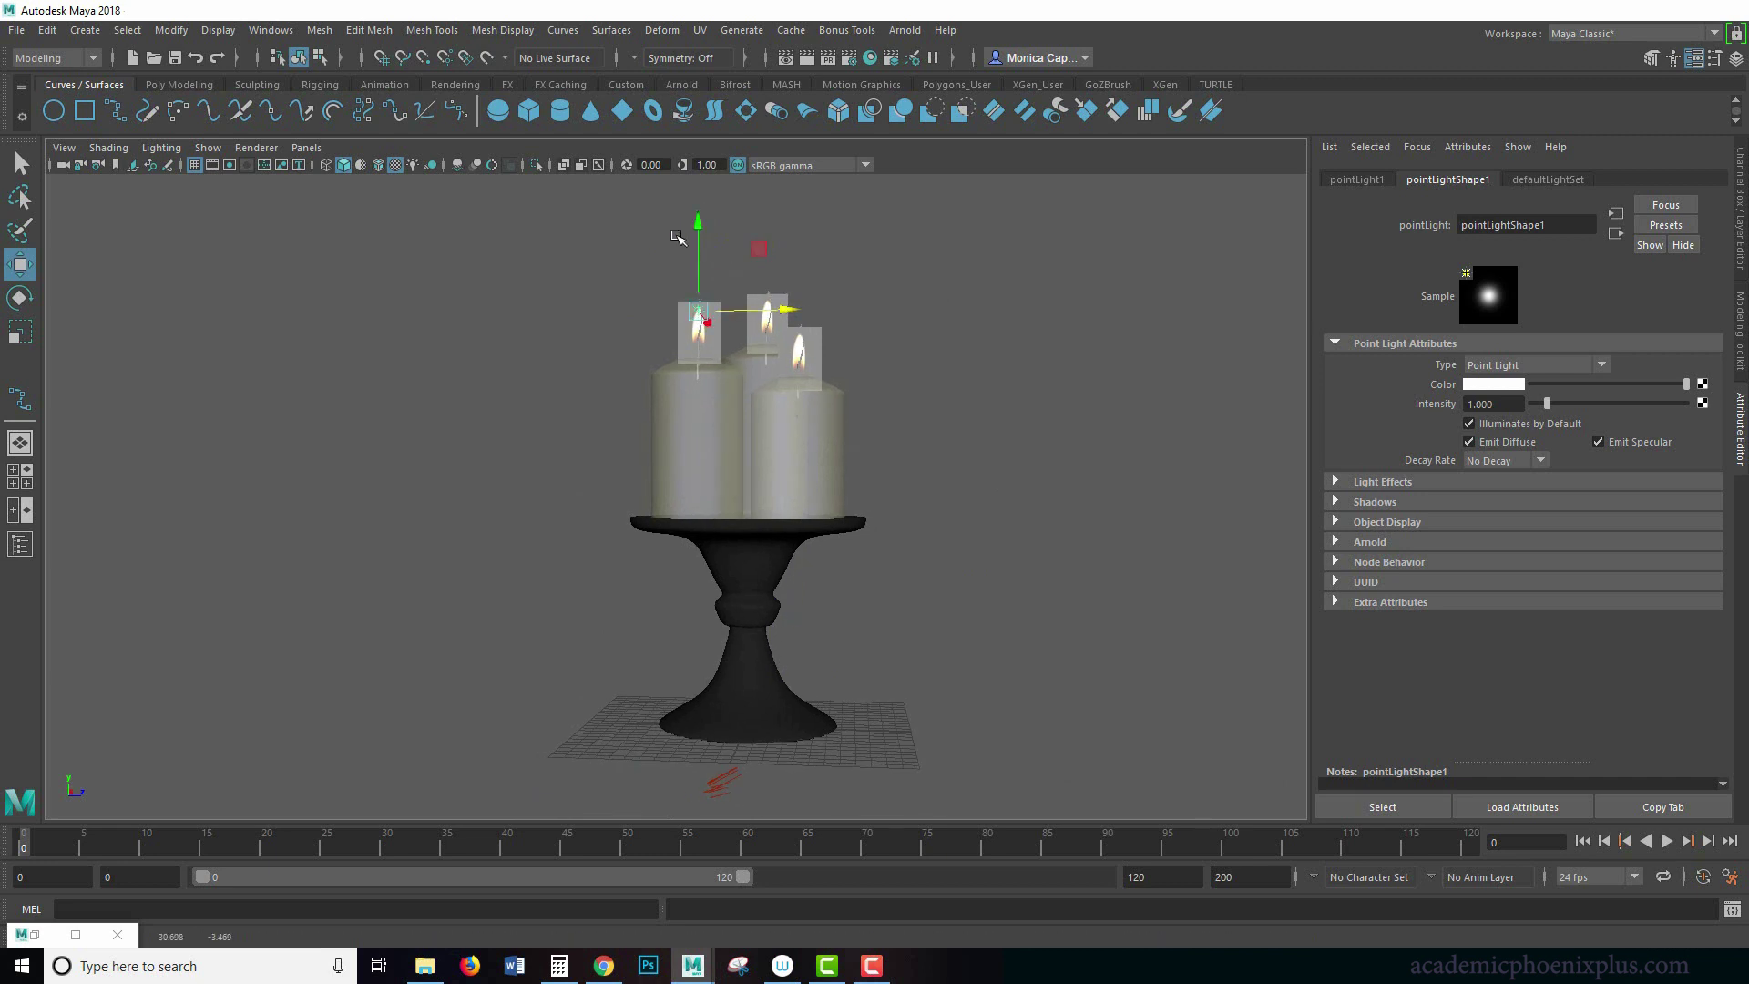
{"action": "left_click_drag", "start_coordinate": [698, 225], "coordinate": [700, 240]}
{"action": "left_click", "coordinate": [633, 351]}
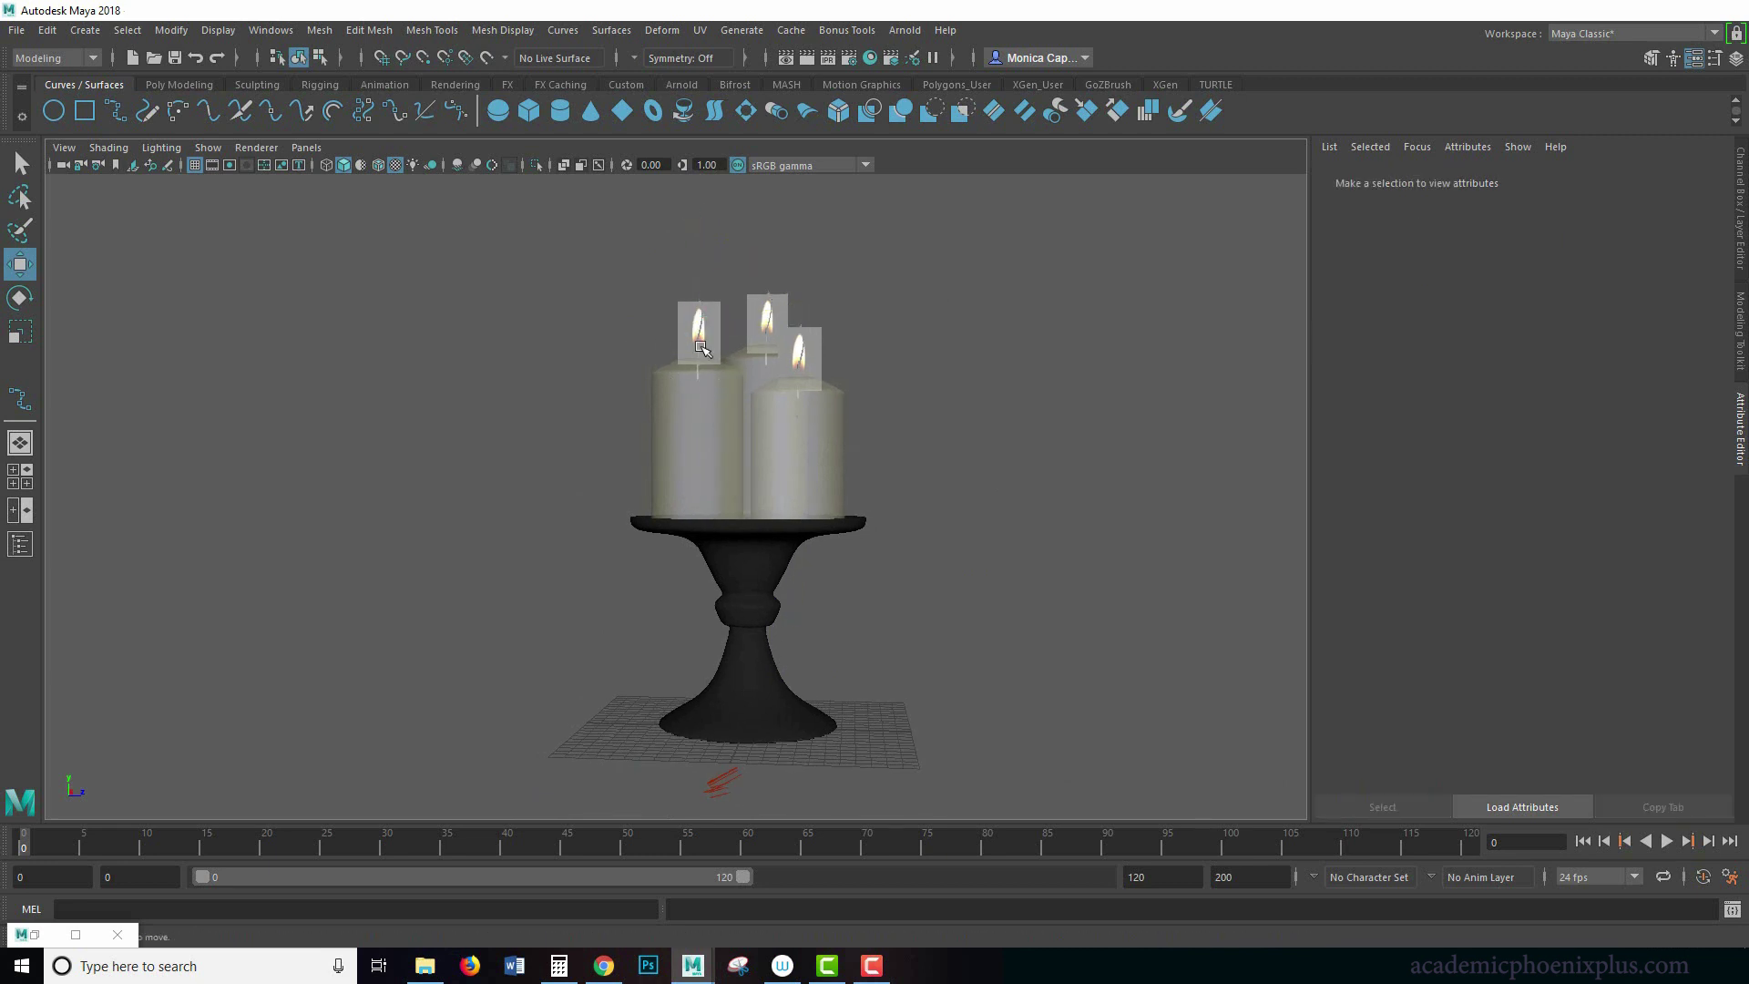
{"action": "left_click", "coordinate": [689, 317]}
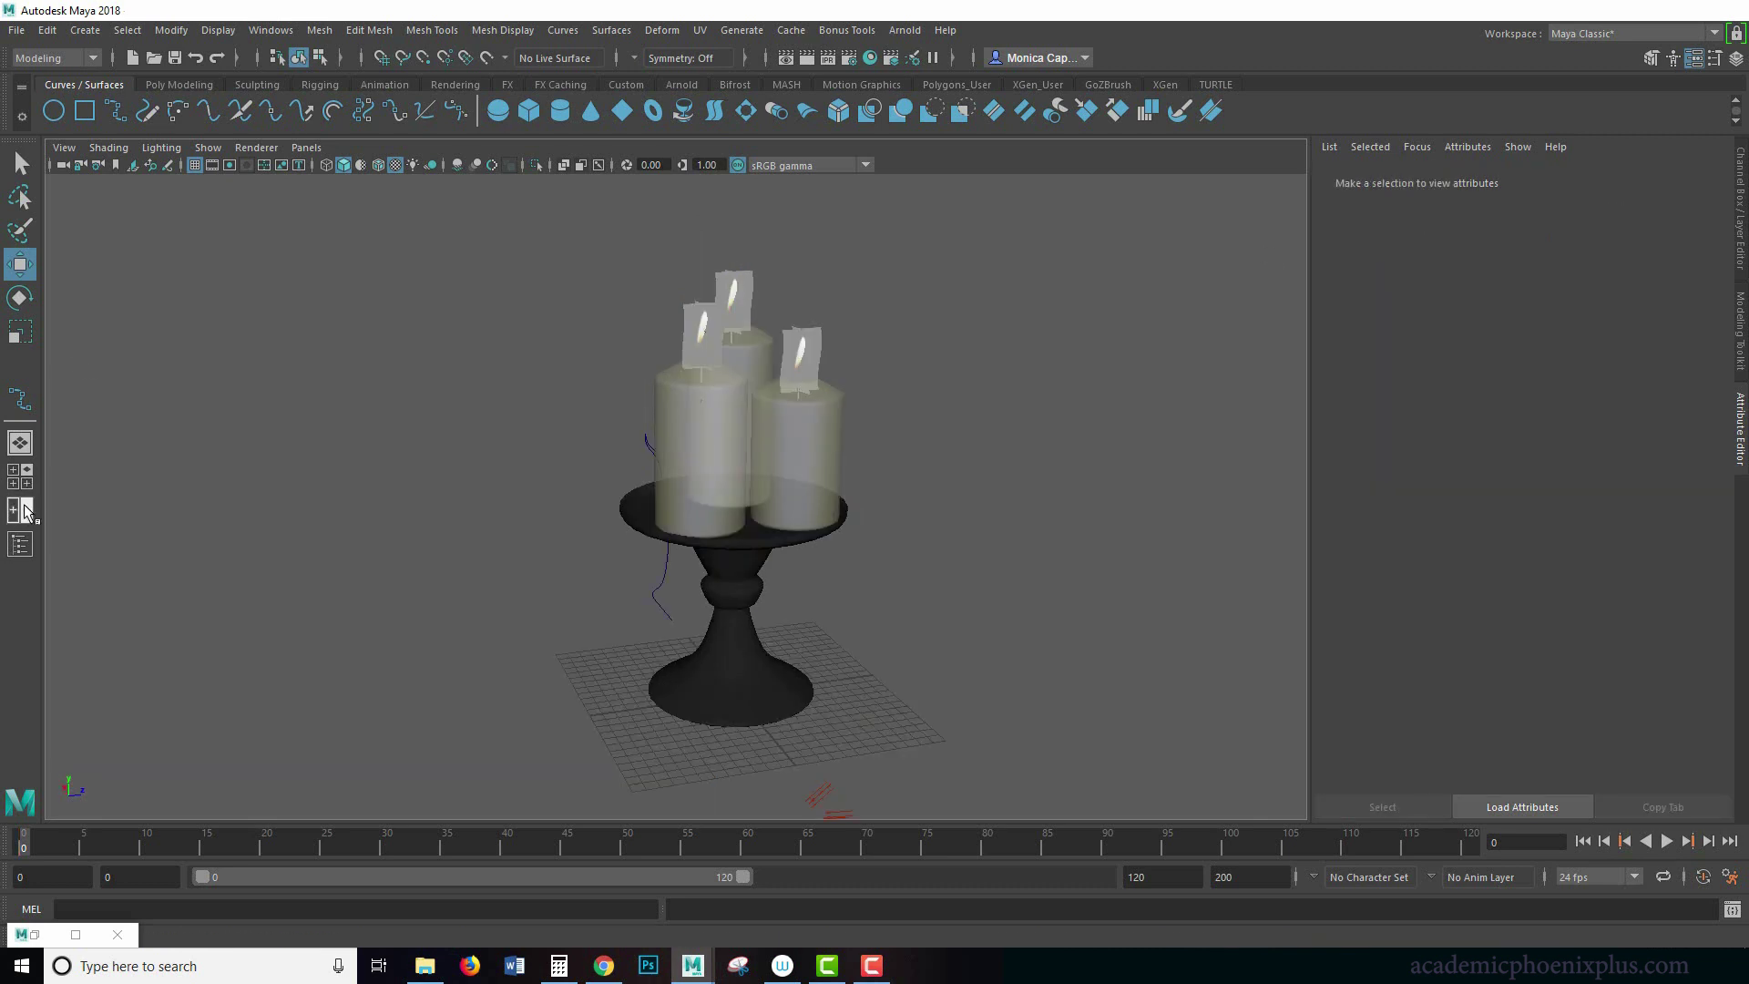
Select pointLight1 in the Outliner and lower it toward the floor
{"action": "left_click", "coordinate": [20, 544]}
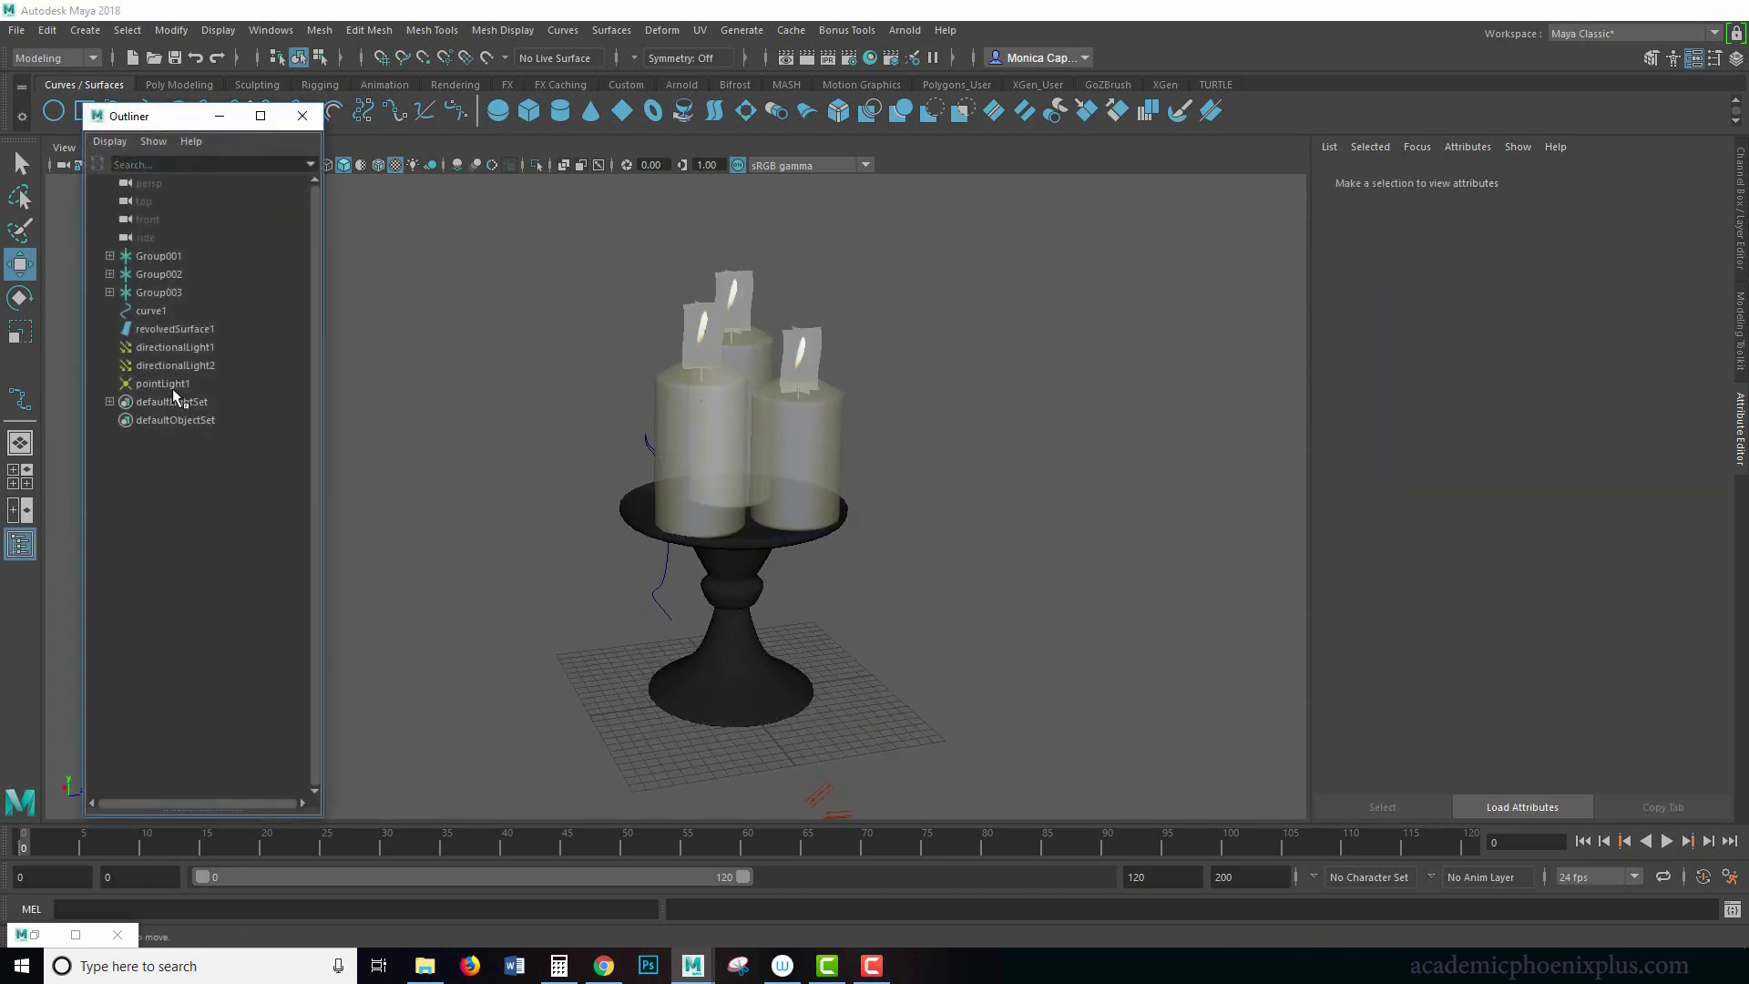
{"action": "left_click", "coordinate": [164, 383]}
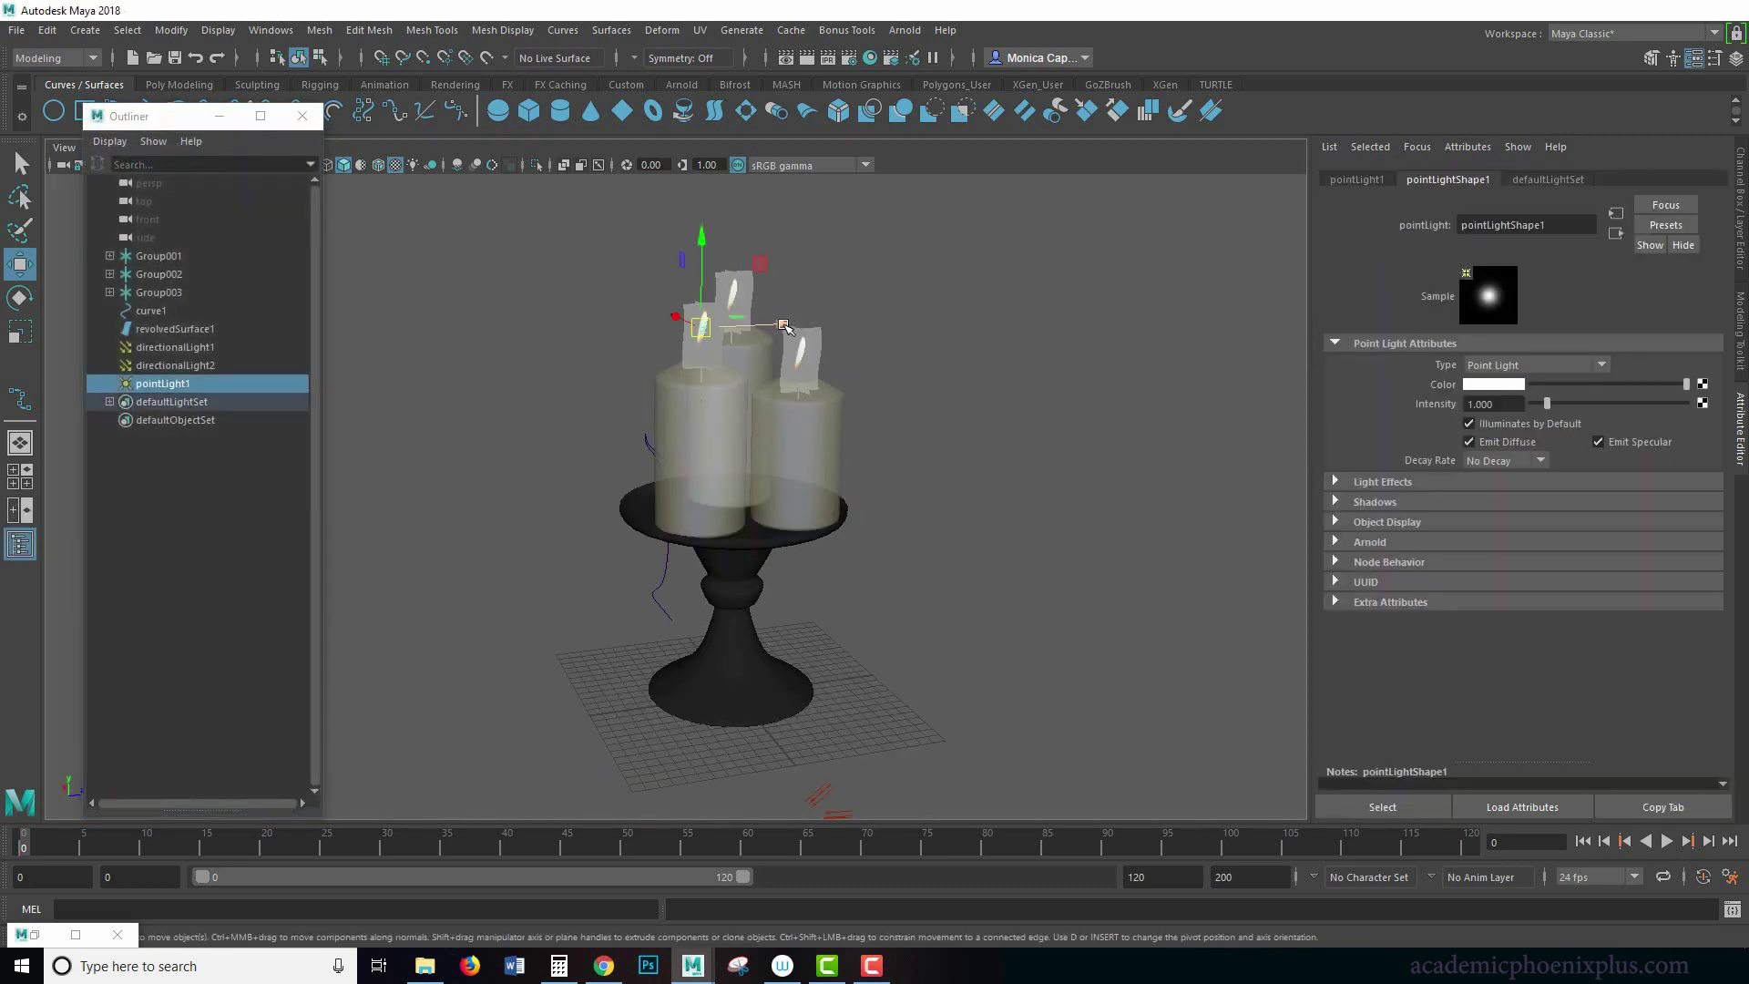
{"action": "left_click_drag", "start_coordinate": [713, 330], "coordinate": [584, 597]}
{"action": "scroll", "coordinate": [584, 598], "scroll_direction": "up", "scroll_amount": 2}
{"action": "middle_click_drag", "start_coordinate": [584, 598], "coordinate": [856, 650], "text": "alt"}
{"action": "left_click", "coordinate": [219, 116]}
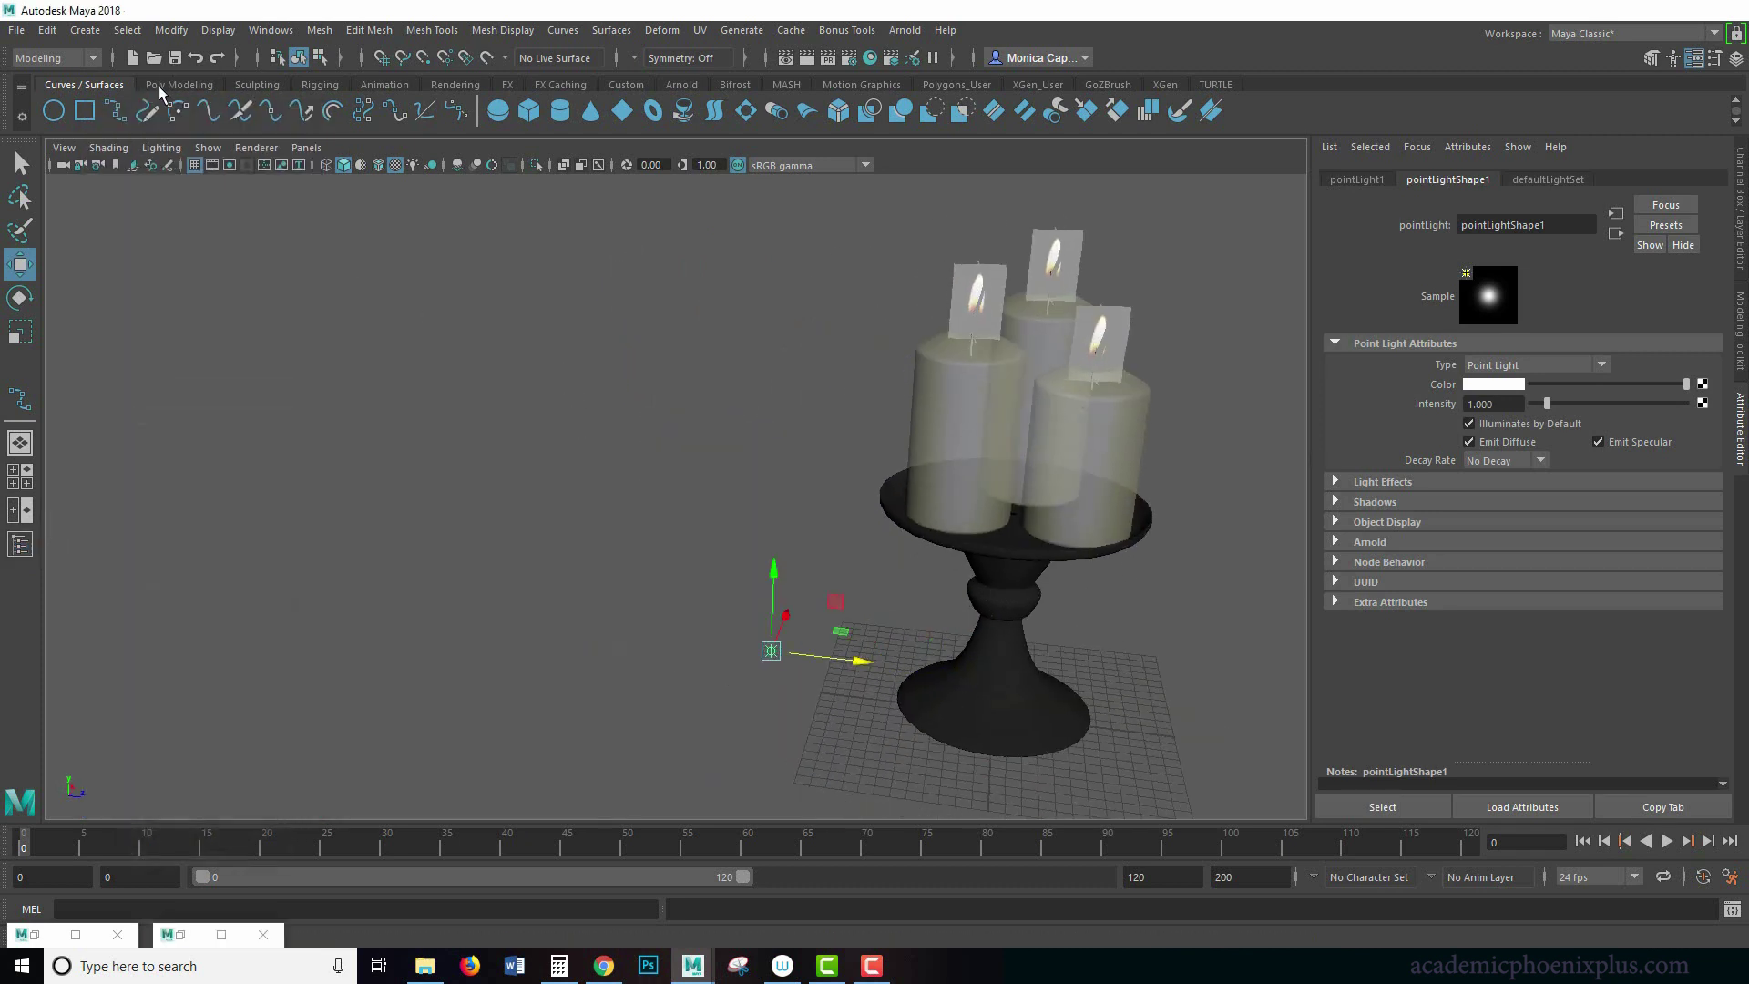
Add a Poly Plane, scale it into a large floor under the stand, and re-render
{"action": "left_click", "coordinate": [179, 84]}
{"action": "left_click", "coordinate": [208, 110]}
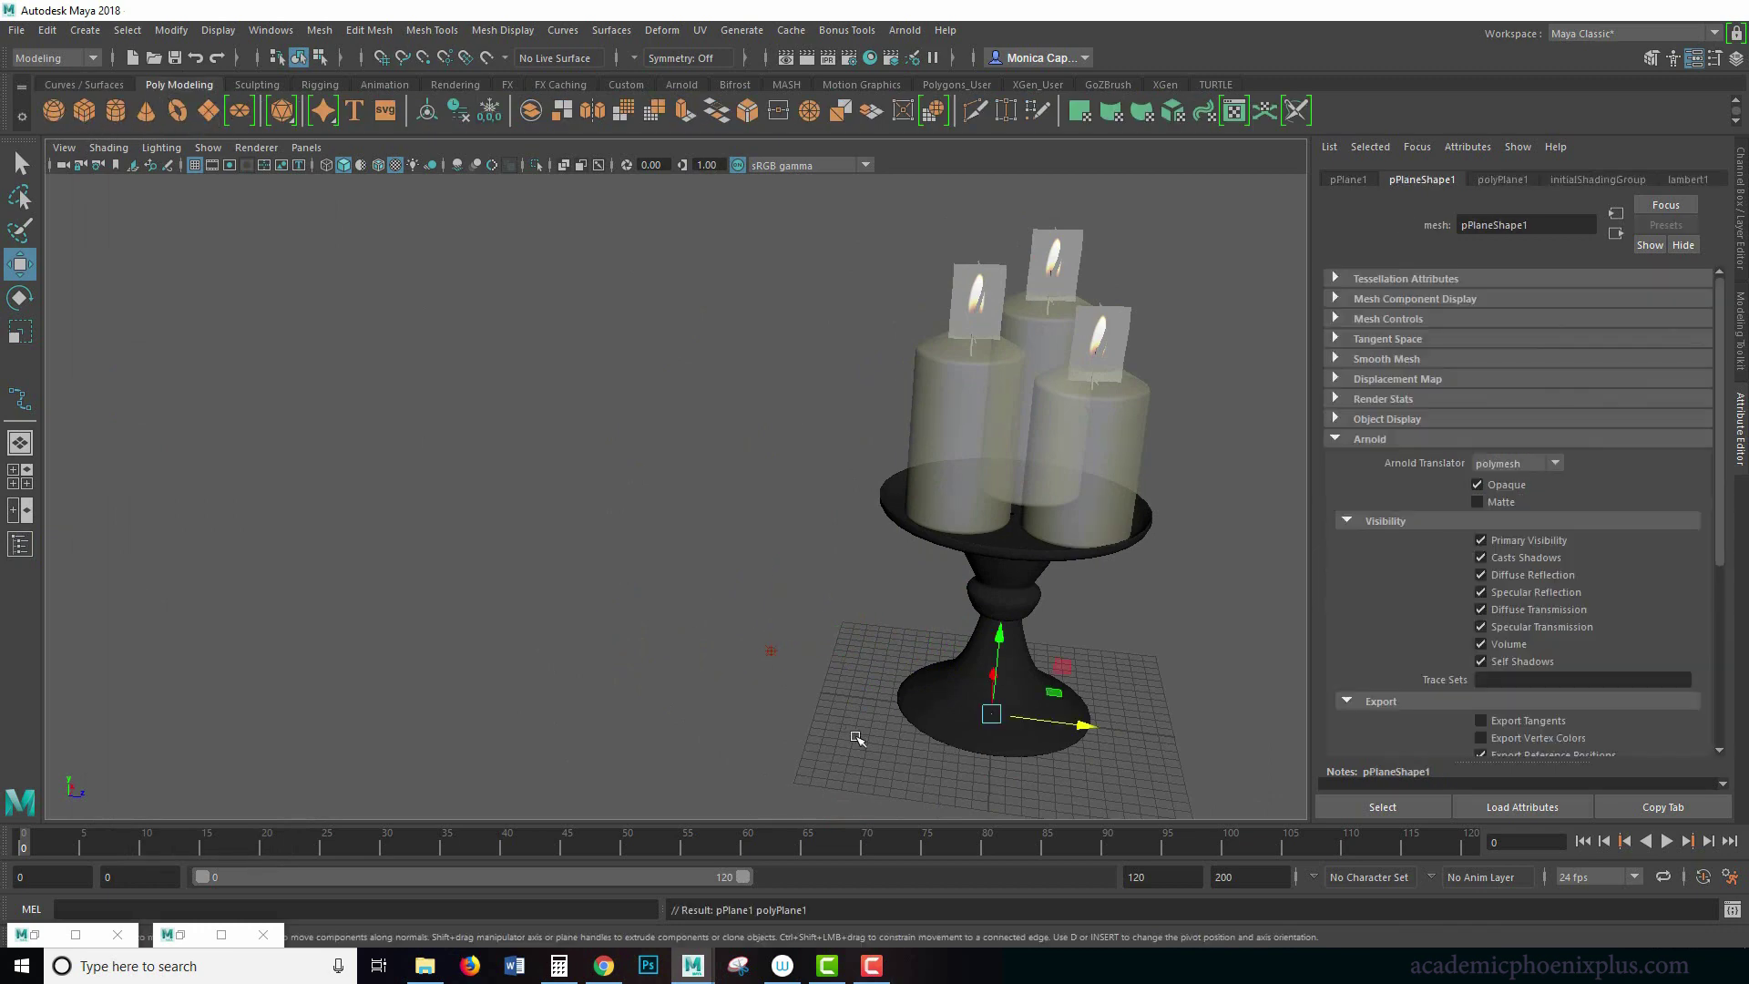
{"action": "left_click_drag", "start_coordinate": [1098, 735], "coordinate": [898, 712]}
{"action": "key", "text": "r"}
{"action": "left_click_drag", "start_coordinate": [789, 689], "coordinate": [1419, 704]}
{"action": "left_click_drag", "start_coordinate": [773, 578], "coordinate": [417, 785], "text": "alt"}
{"action": "left_click", "coordinate": [41, 936]}
{"action": "left_click", "coordinate": [1154, 241]}
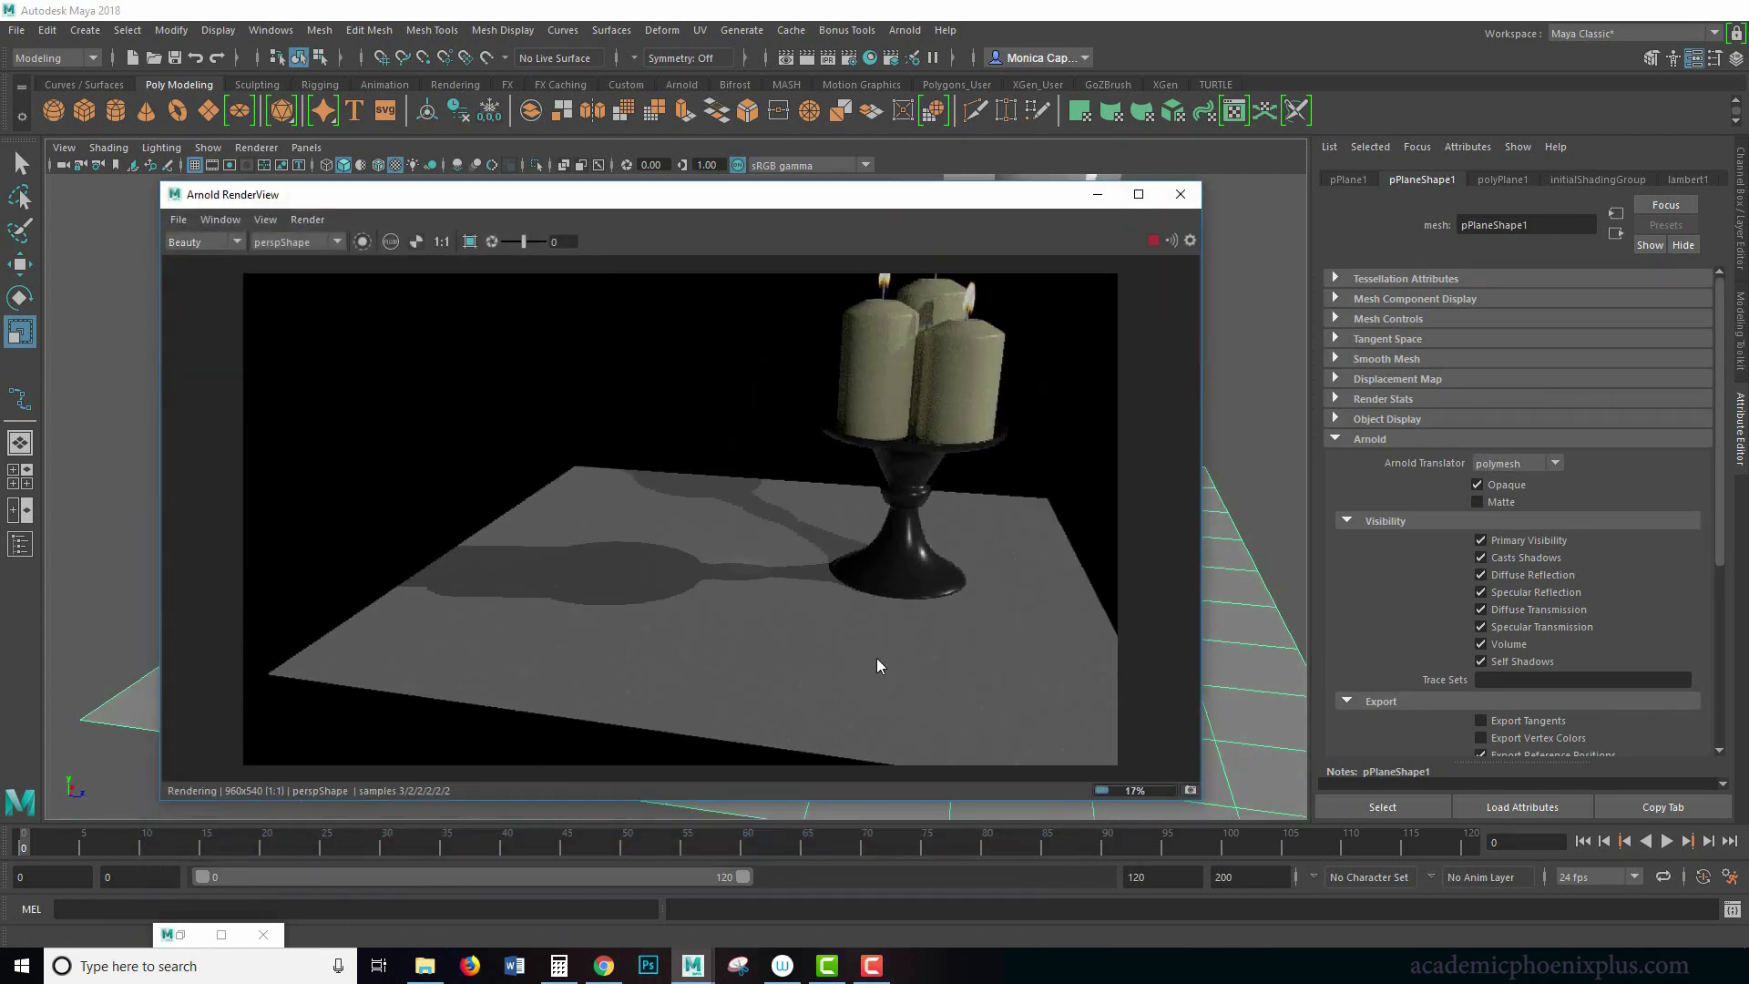
Hide directionalLight1 and directionalLight2 with Ctrl+H from the Outliner
{"action": "left_click", "coordinate": [180, 935]}
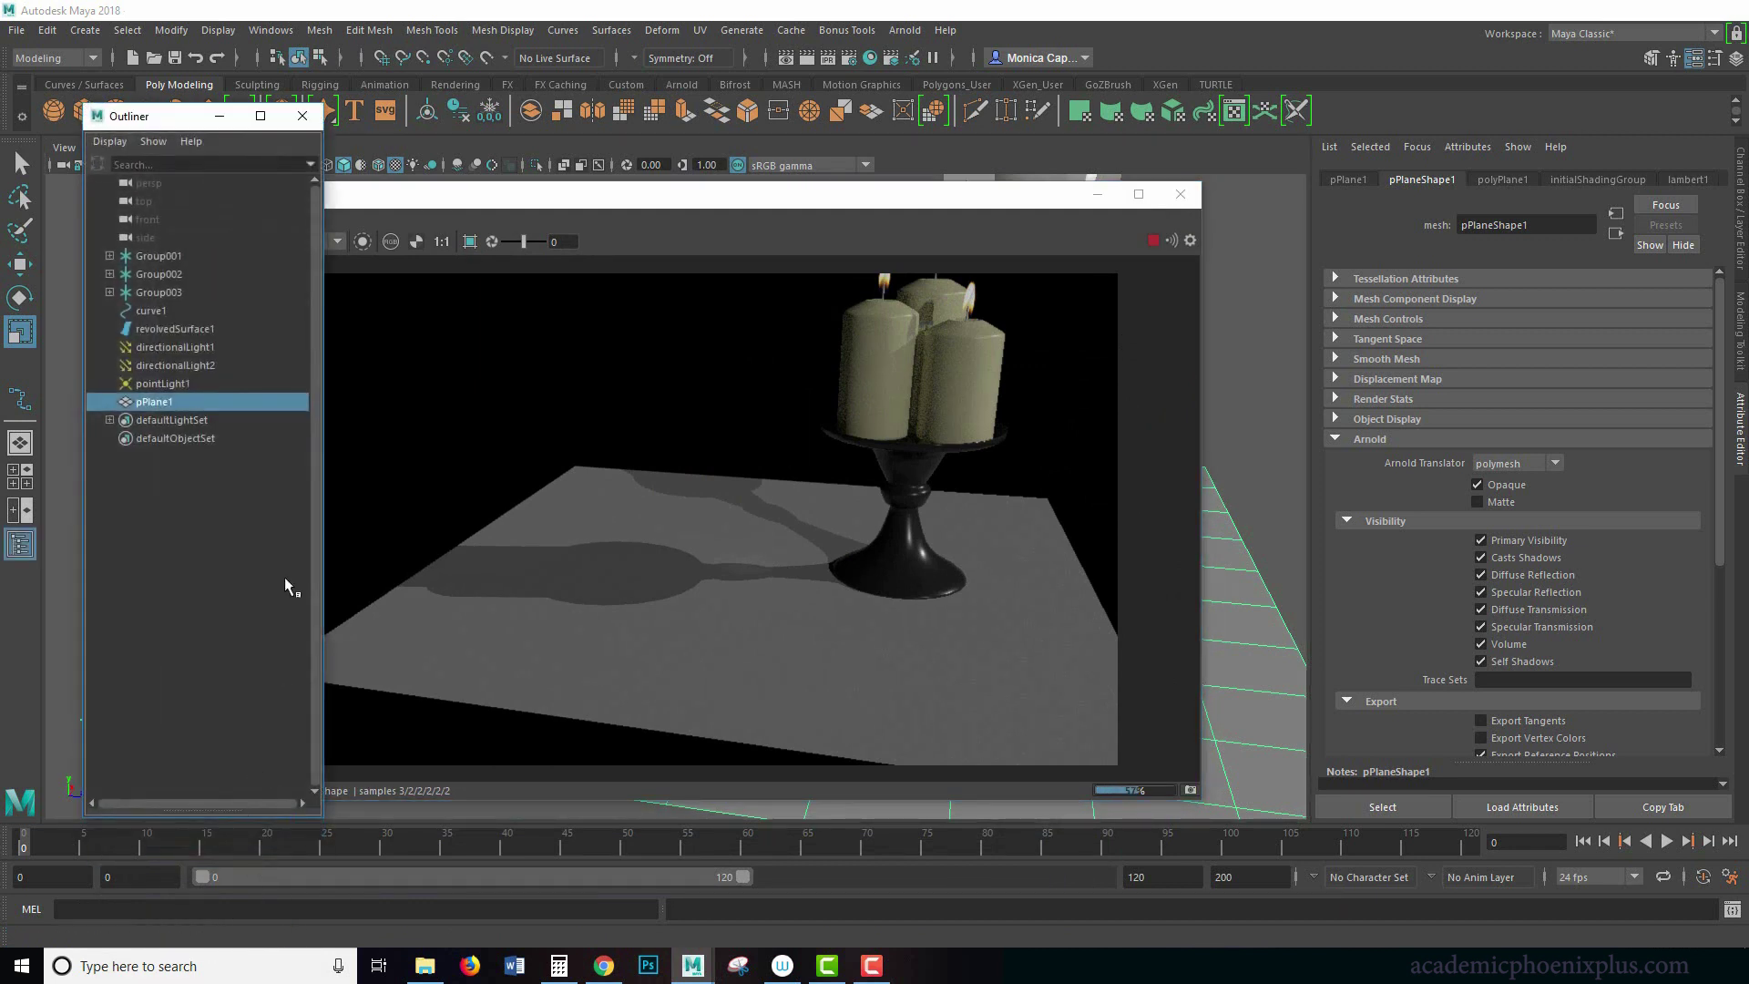
{"action": "left_click", "coordinate": [200, 350]}
{"action": "left_click", "coordinate": [205, 364], "text": "shift"}
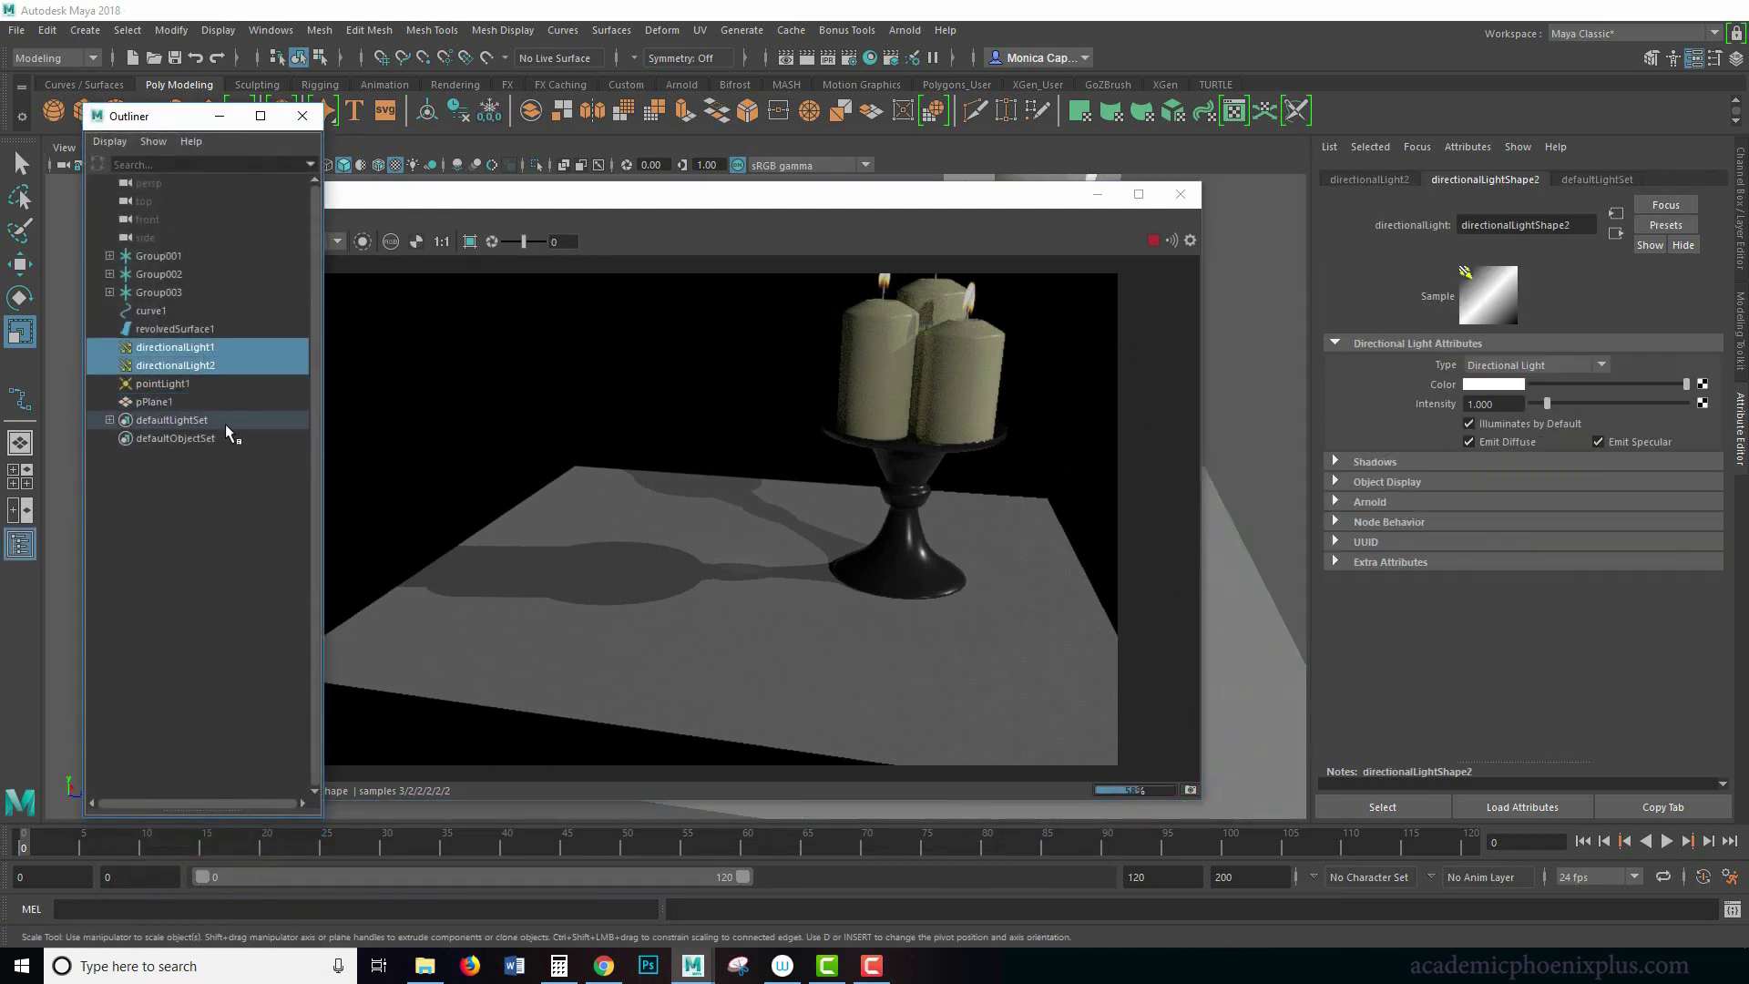
{"action": "key", "text": "ctrl+h"}
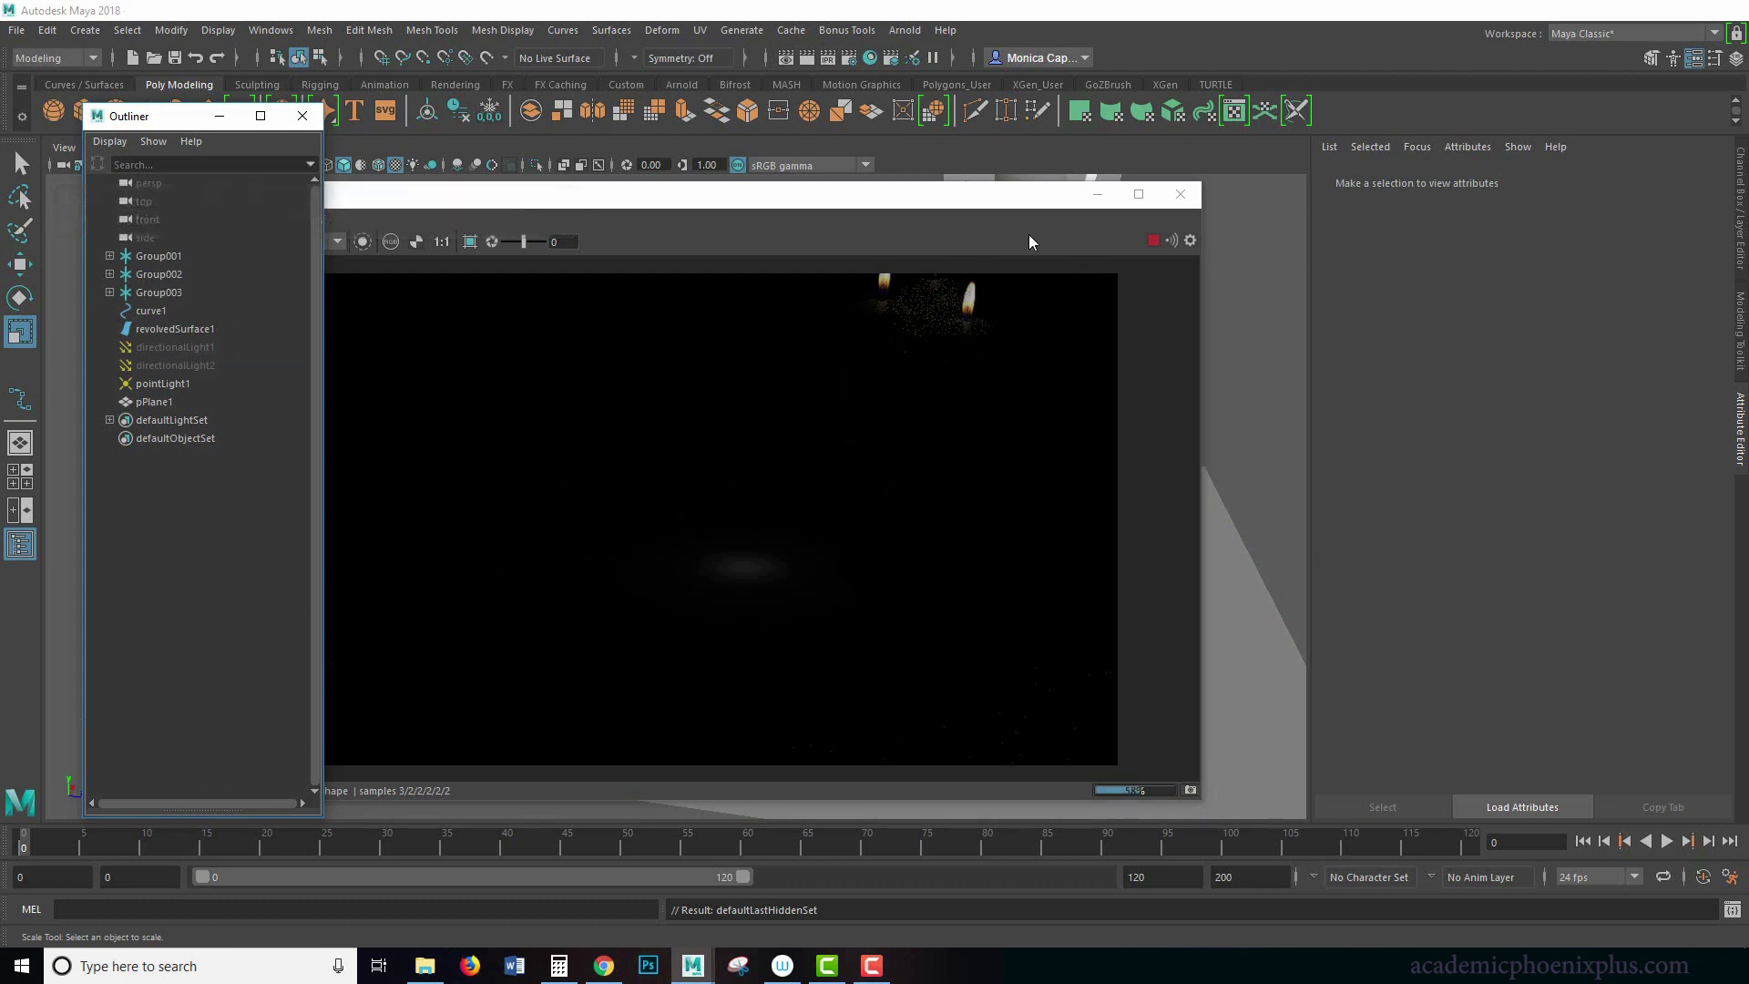
{"action": "left_click", "coordinate": [1221, 321]}
{"action": "scroll", "coordinate": [1230, 351], "scroll_direction": "down", "scroll_amount": 3}
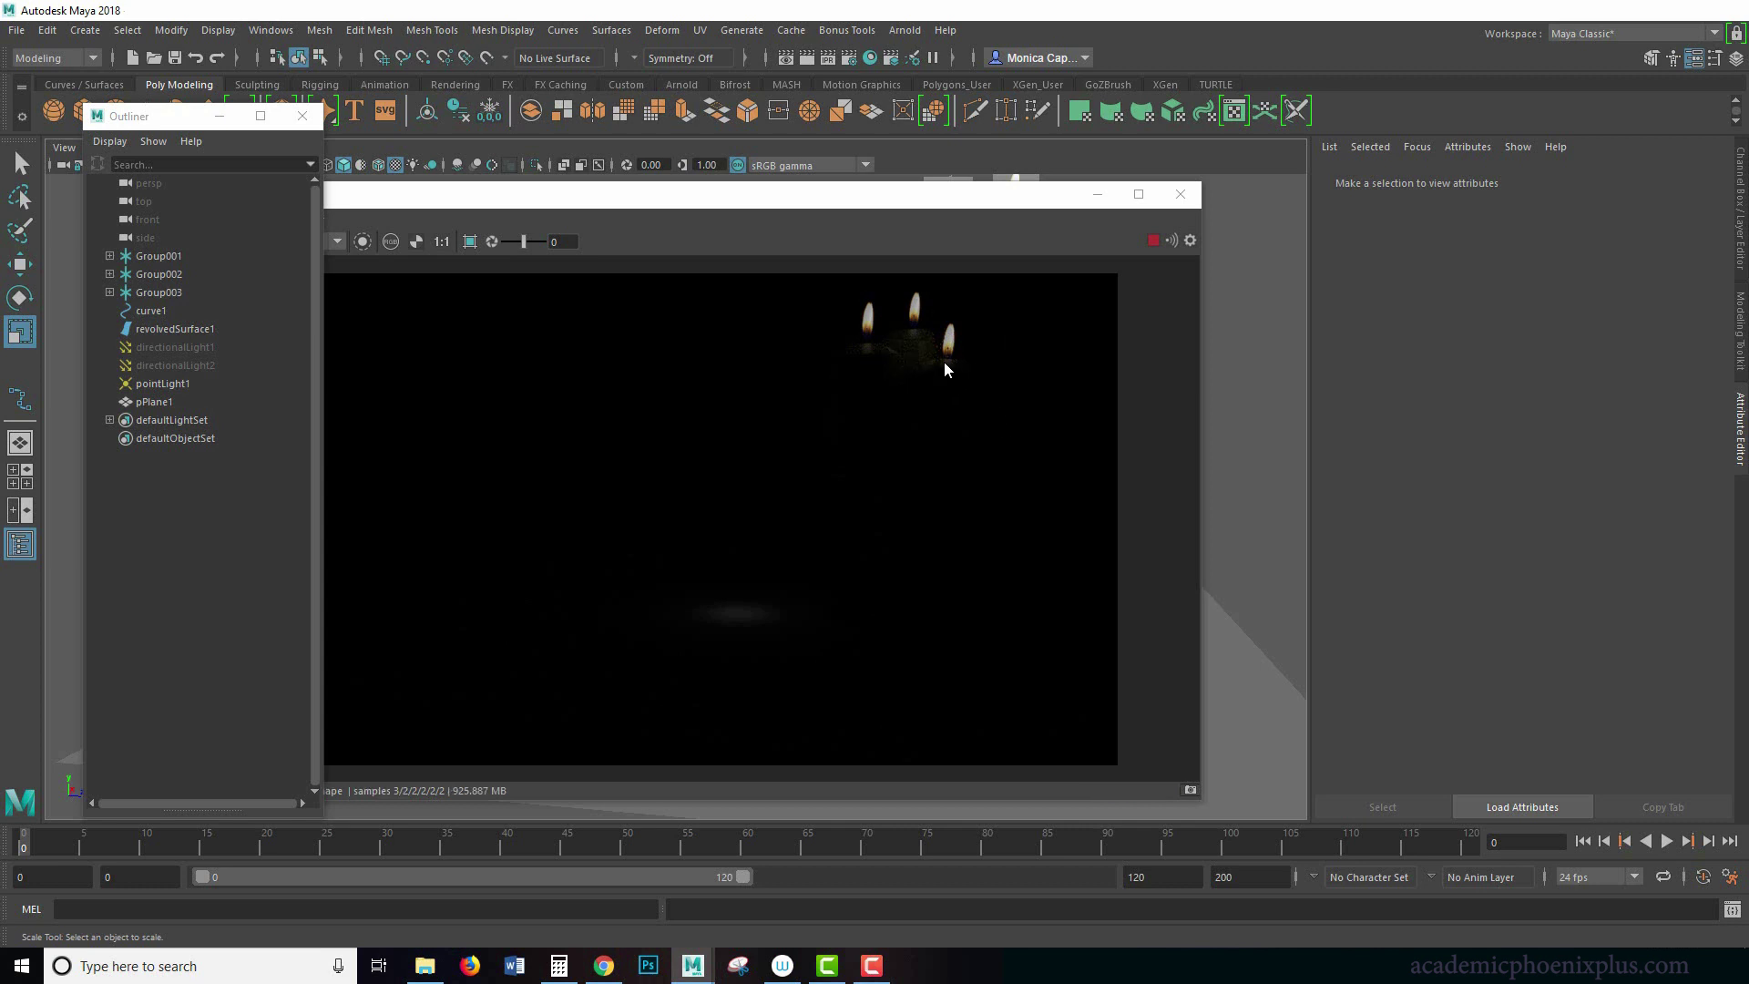
Stop the render, crop it to the floor glow area, and move RenderView aside
{"action": "left_click", "coordinate": [1152, 241]}
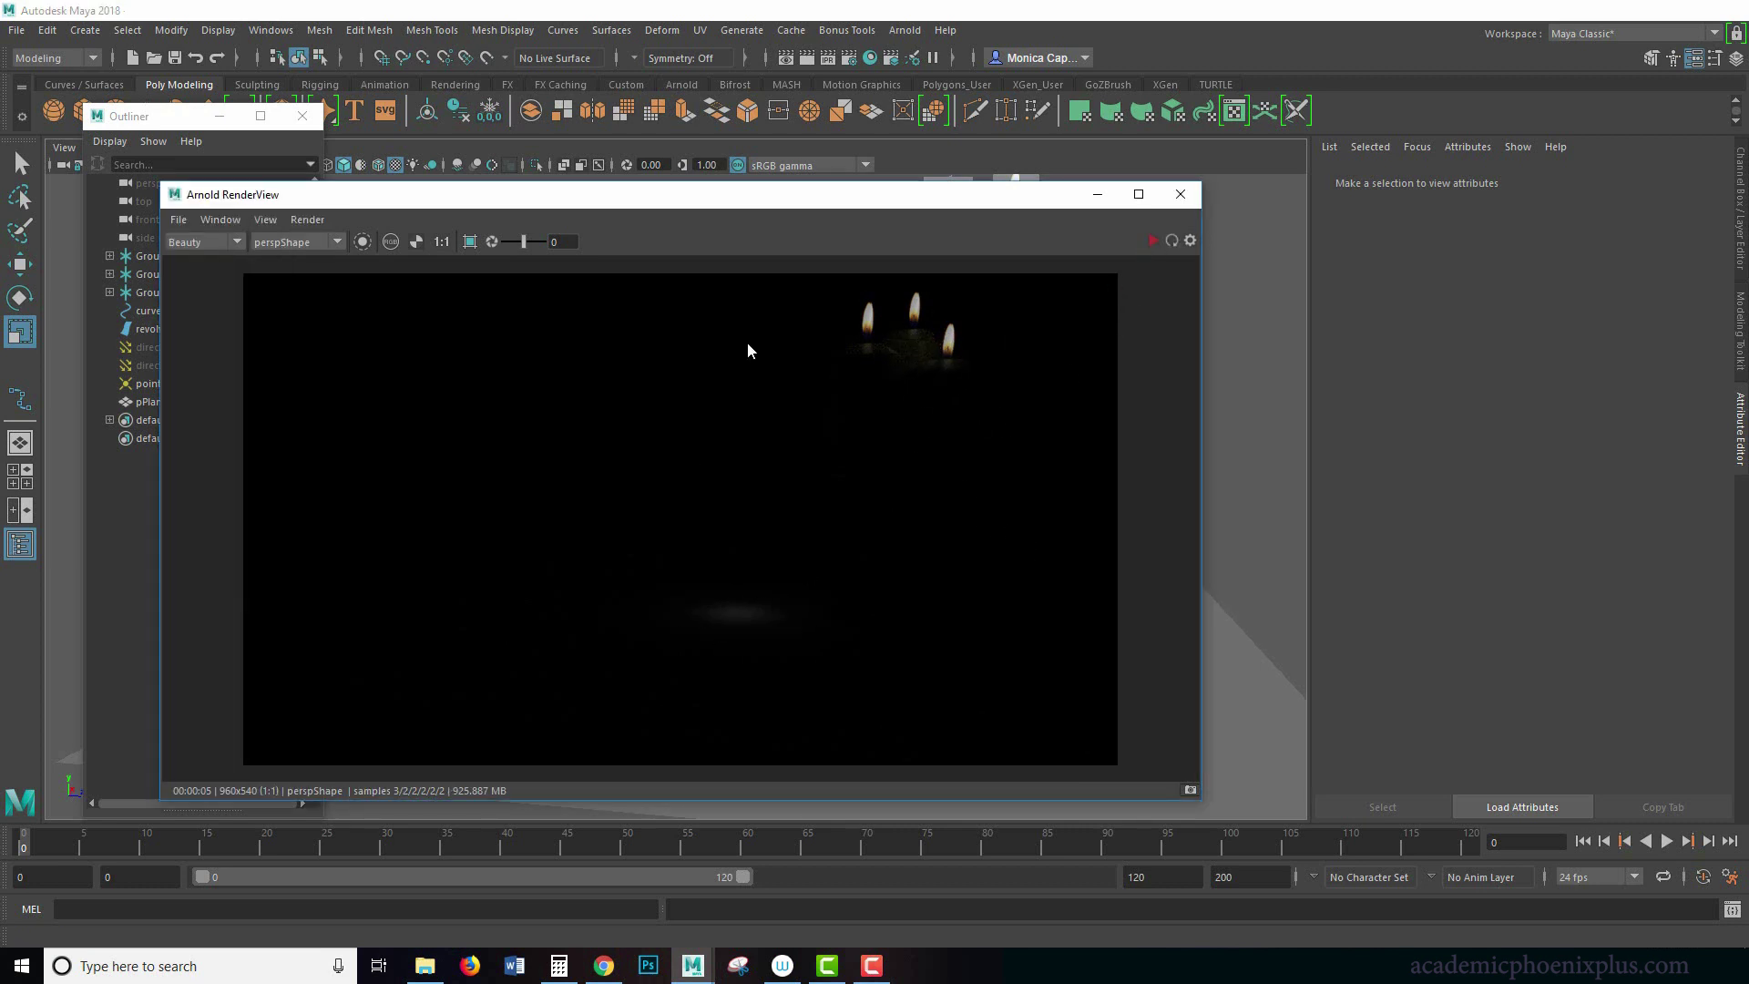
{"action": "left_click", "coordinate": [470, 240]}
{"action": "left_click_drag", "start_coordinate": [627, 584], "coordinate": [875, 669]}
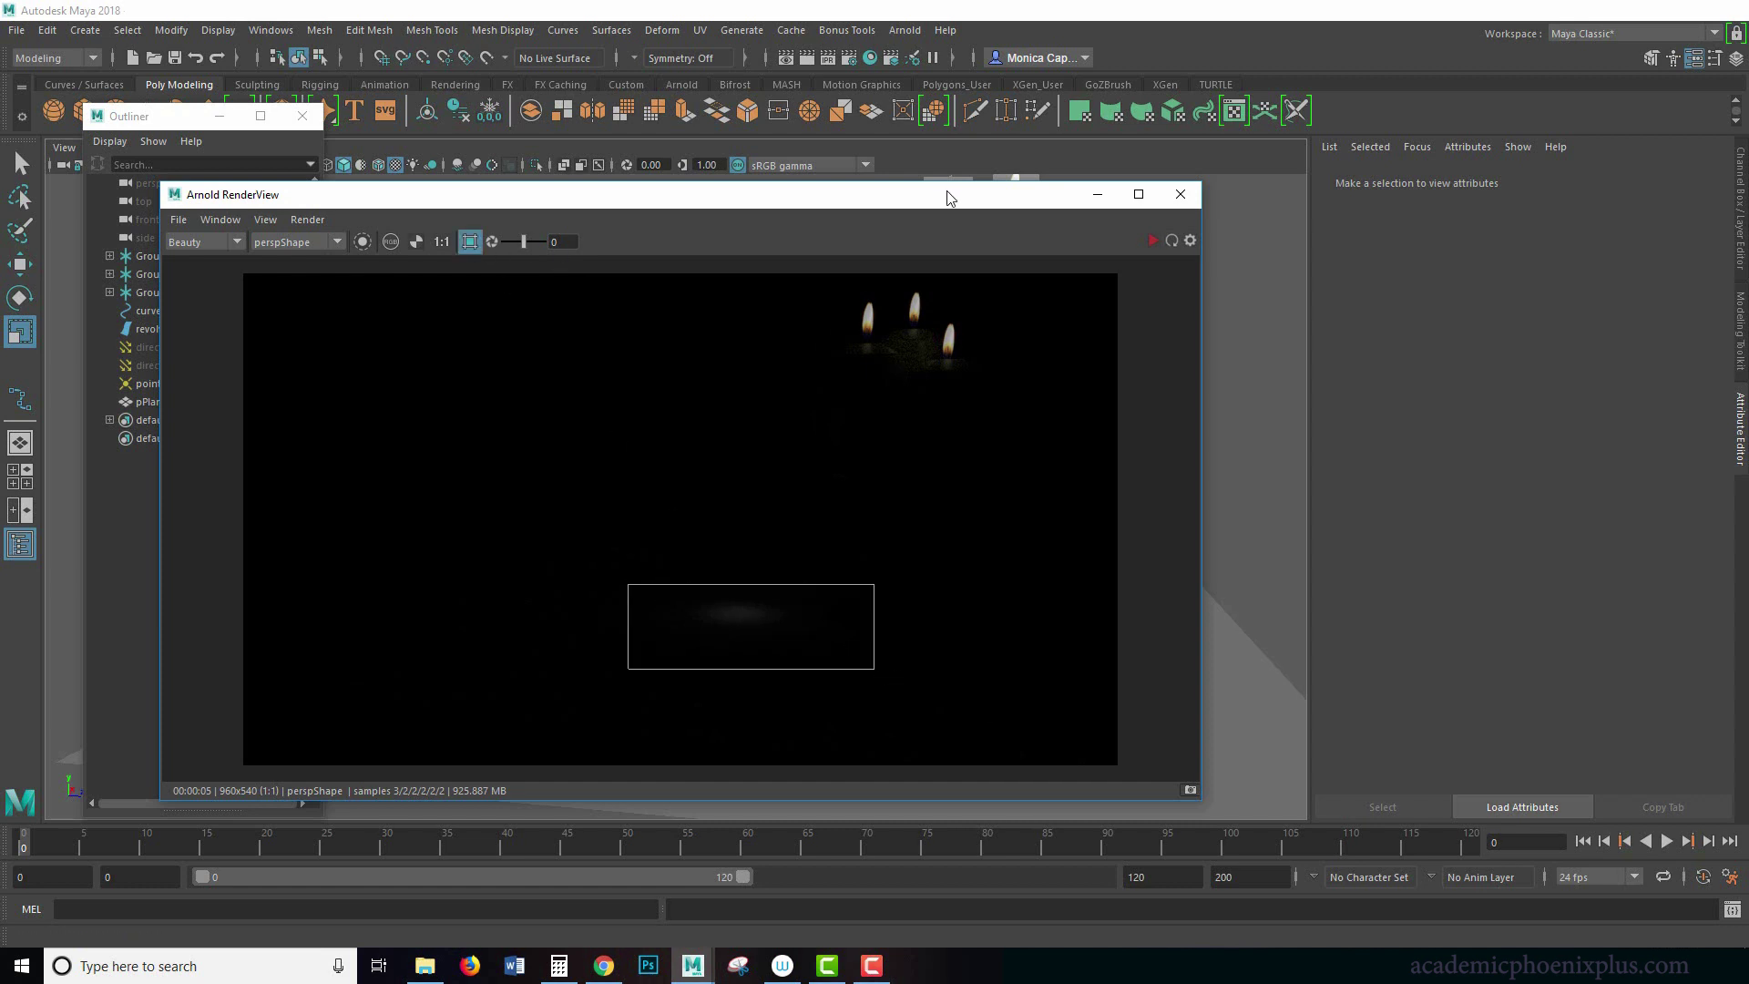
{"action": "left_click_drag", "start_coordinate": [861, 199], "coordinate": [761, 593]}
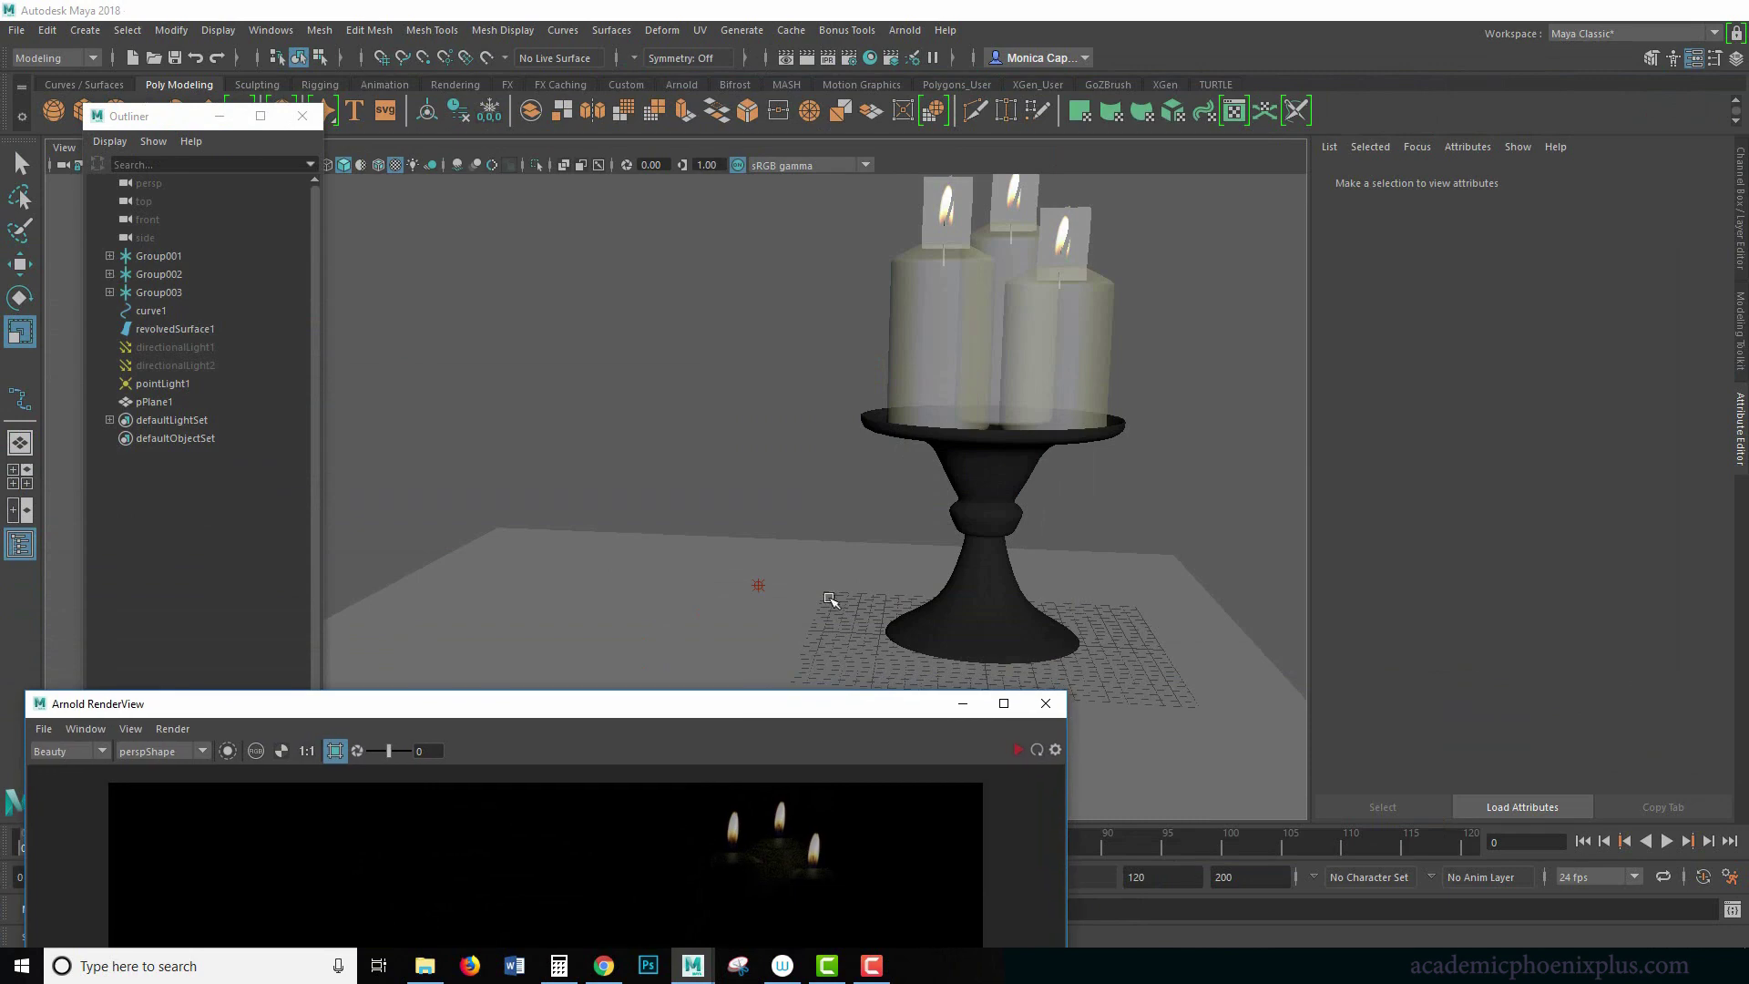
Select pointLight1 and set its Intensity to 5
{"action": "left_click", "coordinate": [754, 586]}
{"action": "left_click_drag", "start_coordinate": [737, 716], "coordinate": [850, 173]}
{"action": "left_click", "coordinate": [1483, 403]}
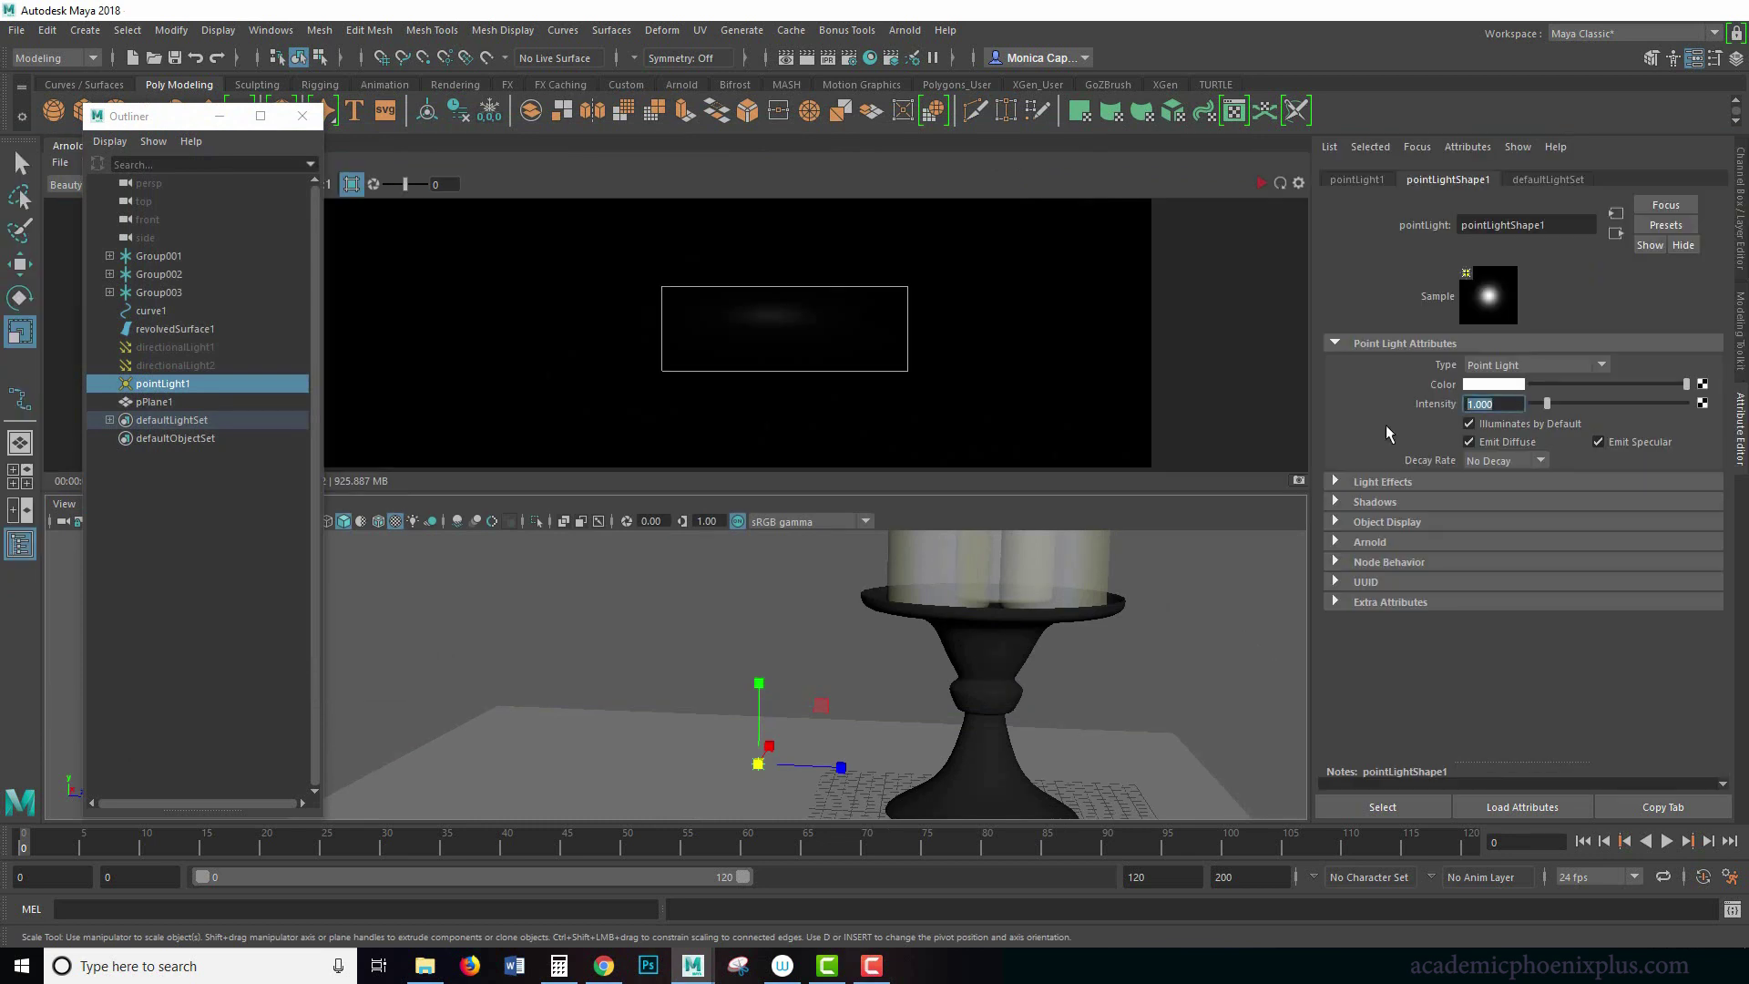
{"action": "type", "text": "5"}
{"action": "key", "text": "Return"}
Set the light's Arnold Exposure to 1 and lower its colour temperature for warmer light
{"action": "left_click", "coordinate": [1370, 542]}
{"action": "scroll", "coordinate": [1721, 526], "scroll_direction": "down", "scroll_amount": 1}
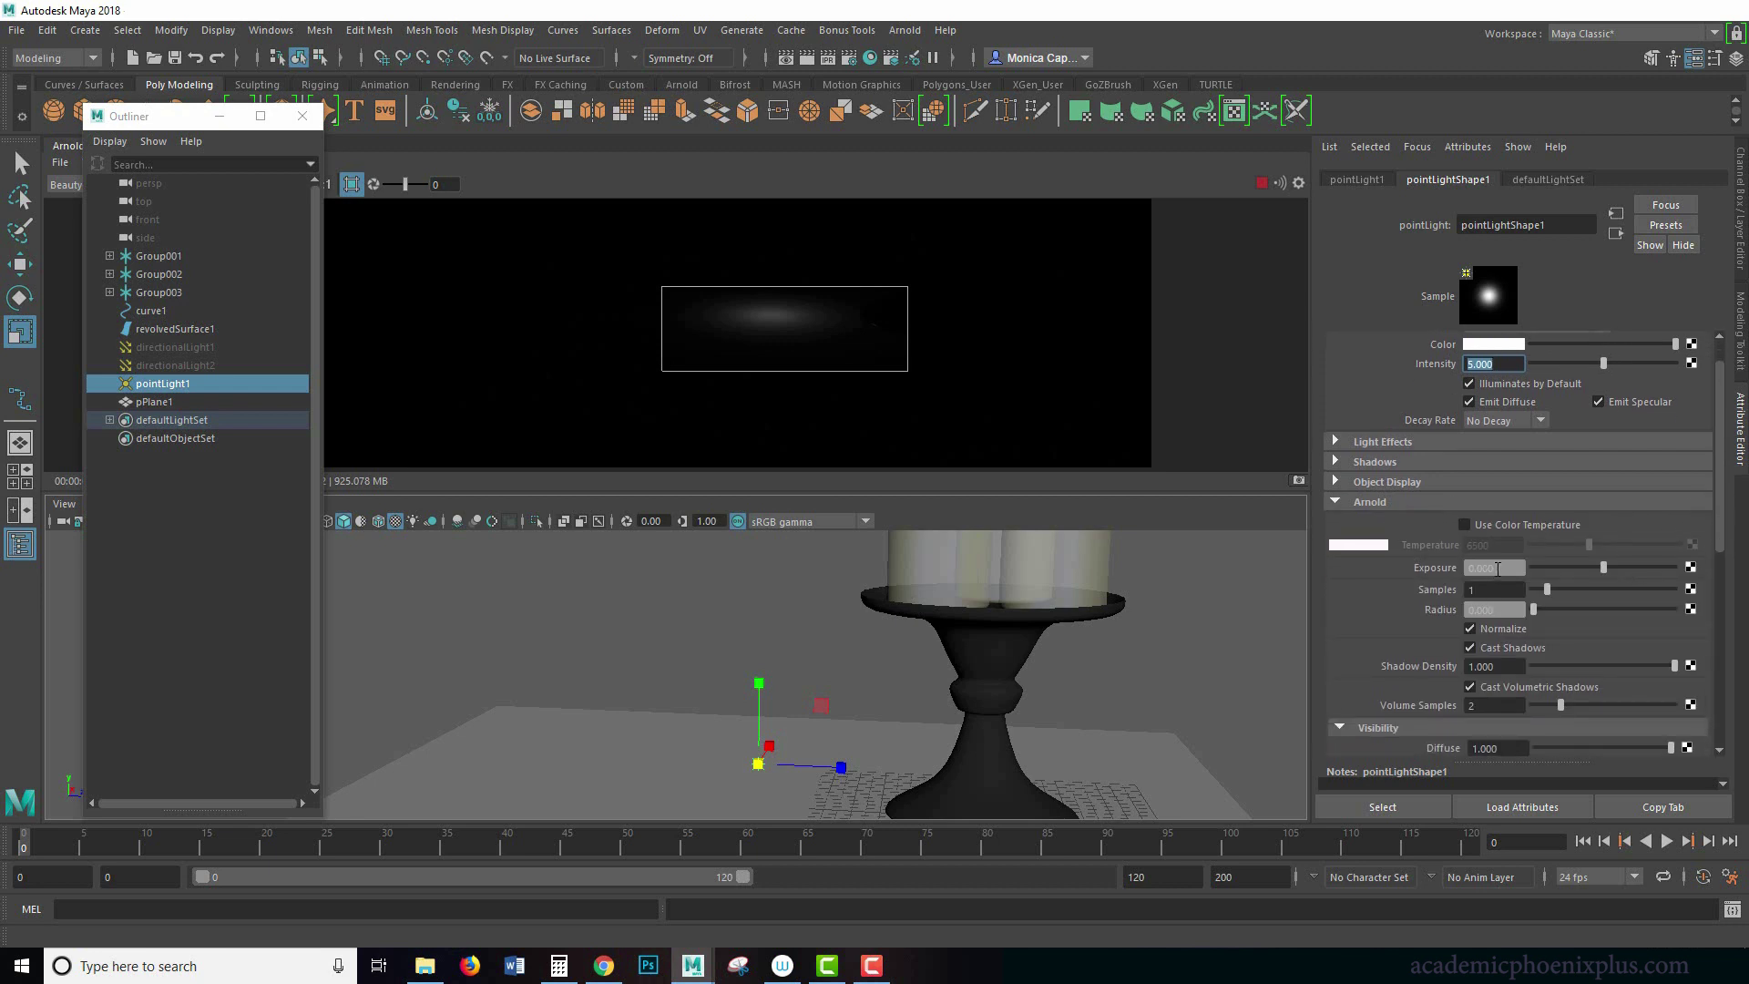
{"action": "left_click", "coordinate": [1499, 568]}
{"action": "type", "text": "1"}
{"action": "key", "text": "Return"}
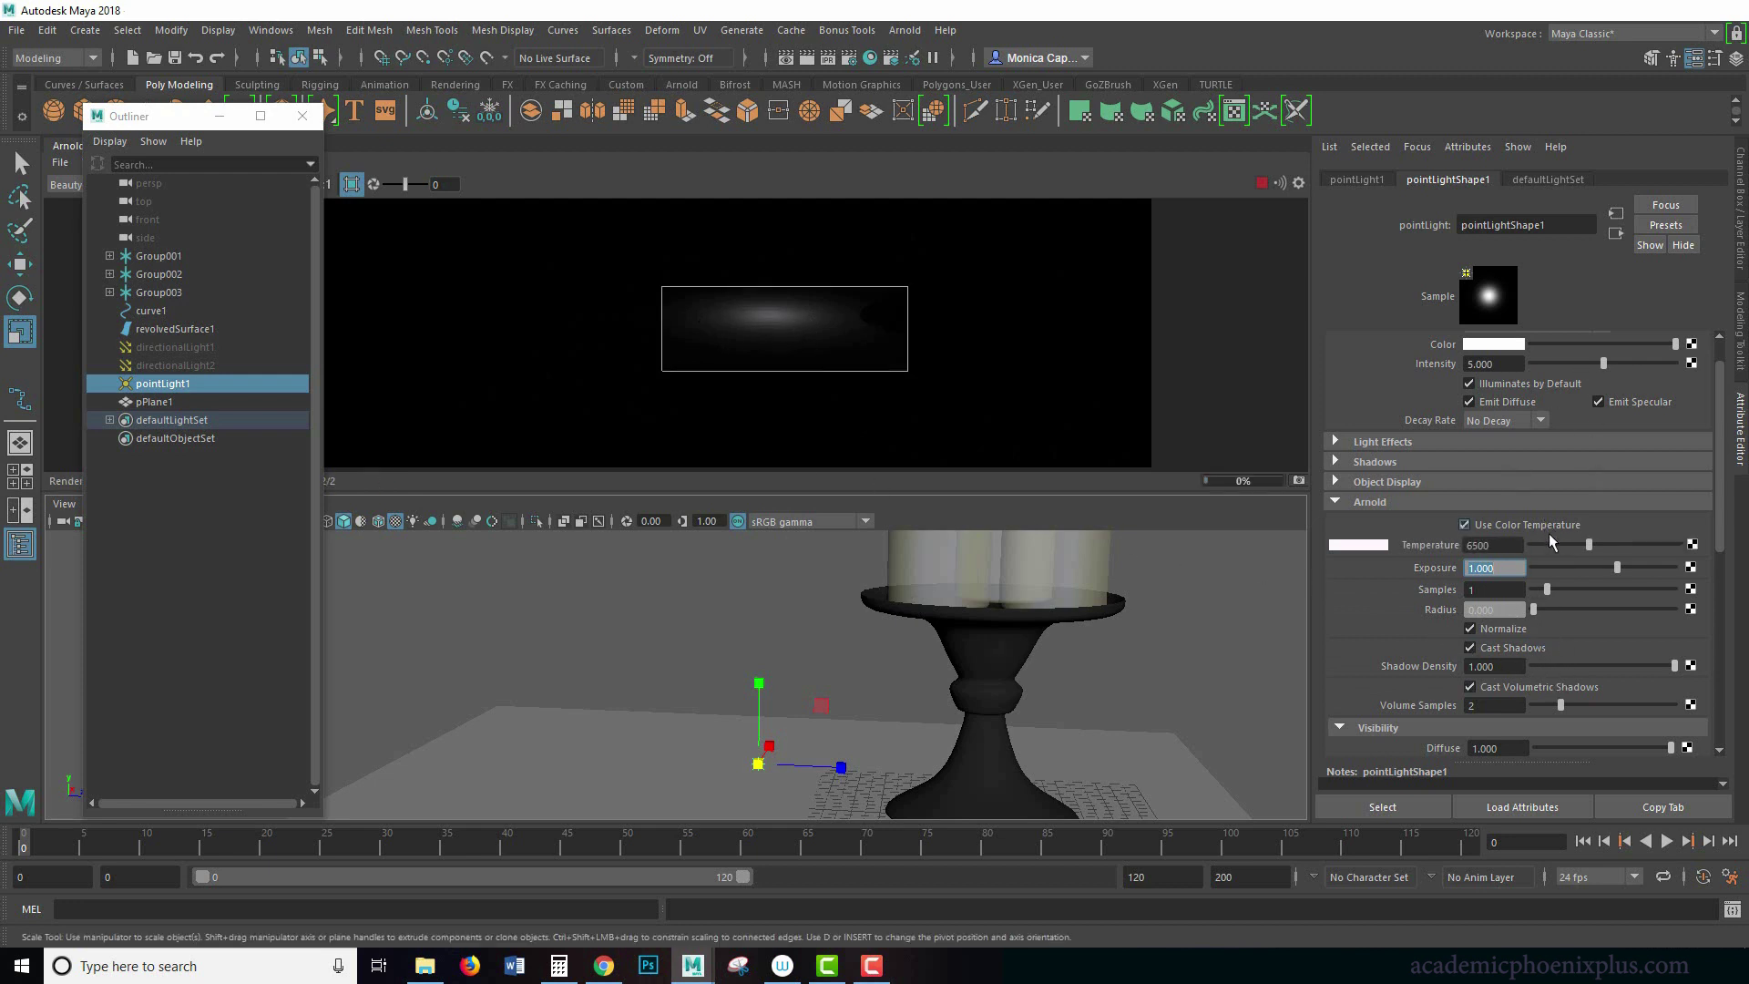
{"action": "left_click_drag", "start_coordinate": [1570, 541], "coordinate": [1561, 541]}
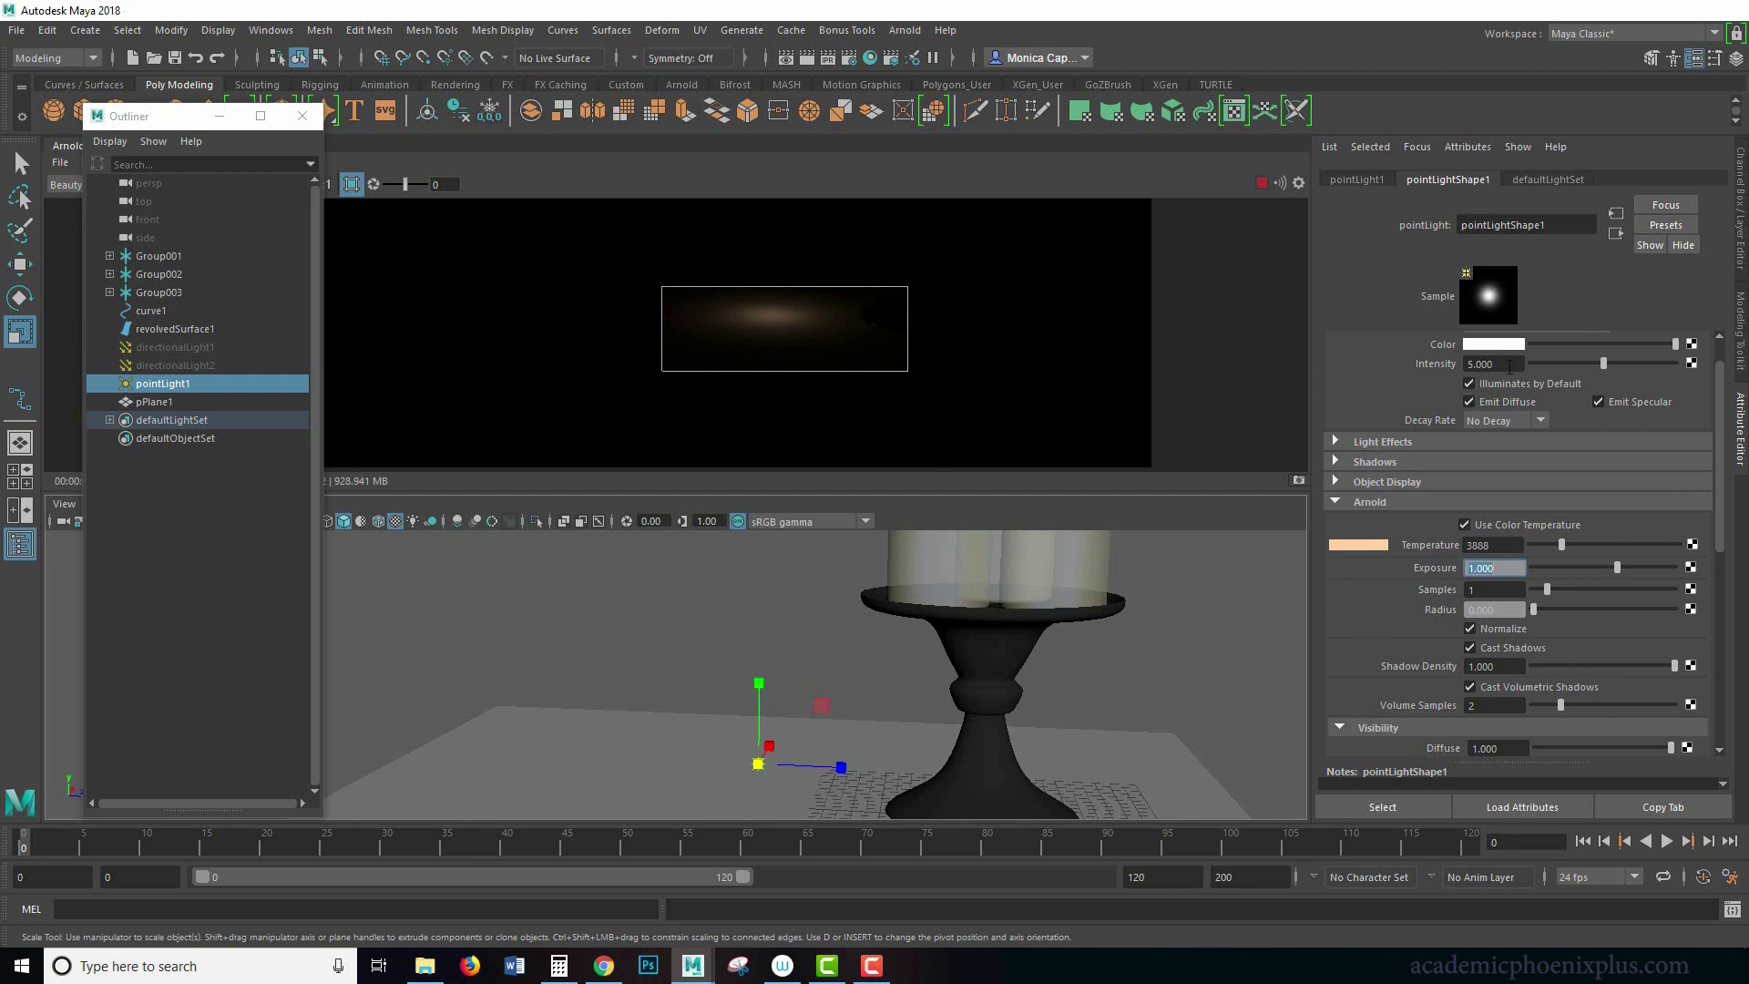
Raise the Arnold Exposure to 3 and toggle the RenderView crop region off and on
{"action": "left_click", "coordinate": [1501, 569]}
{"action": "type", "text": "3"}
{"action": "key", "text": "Return"}
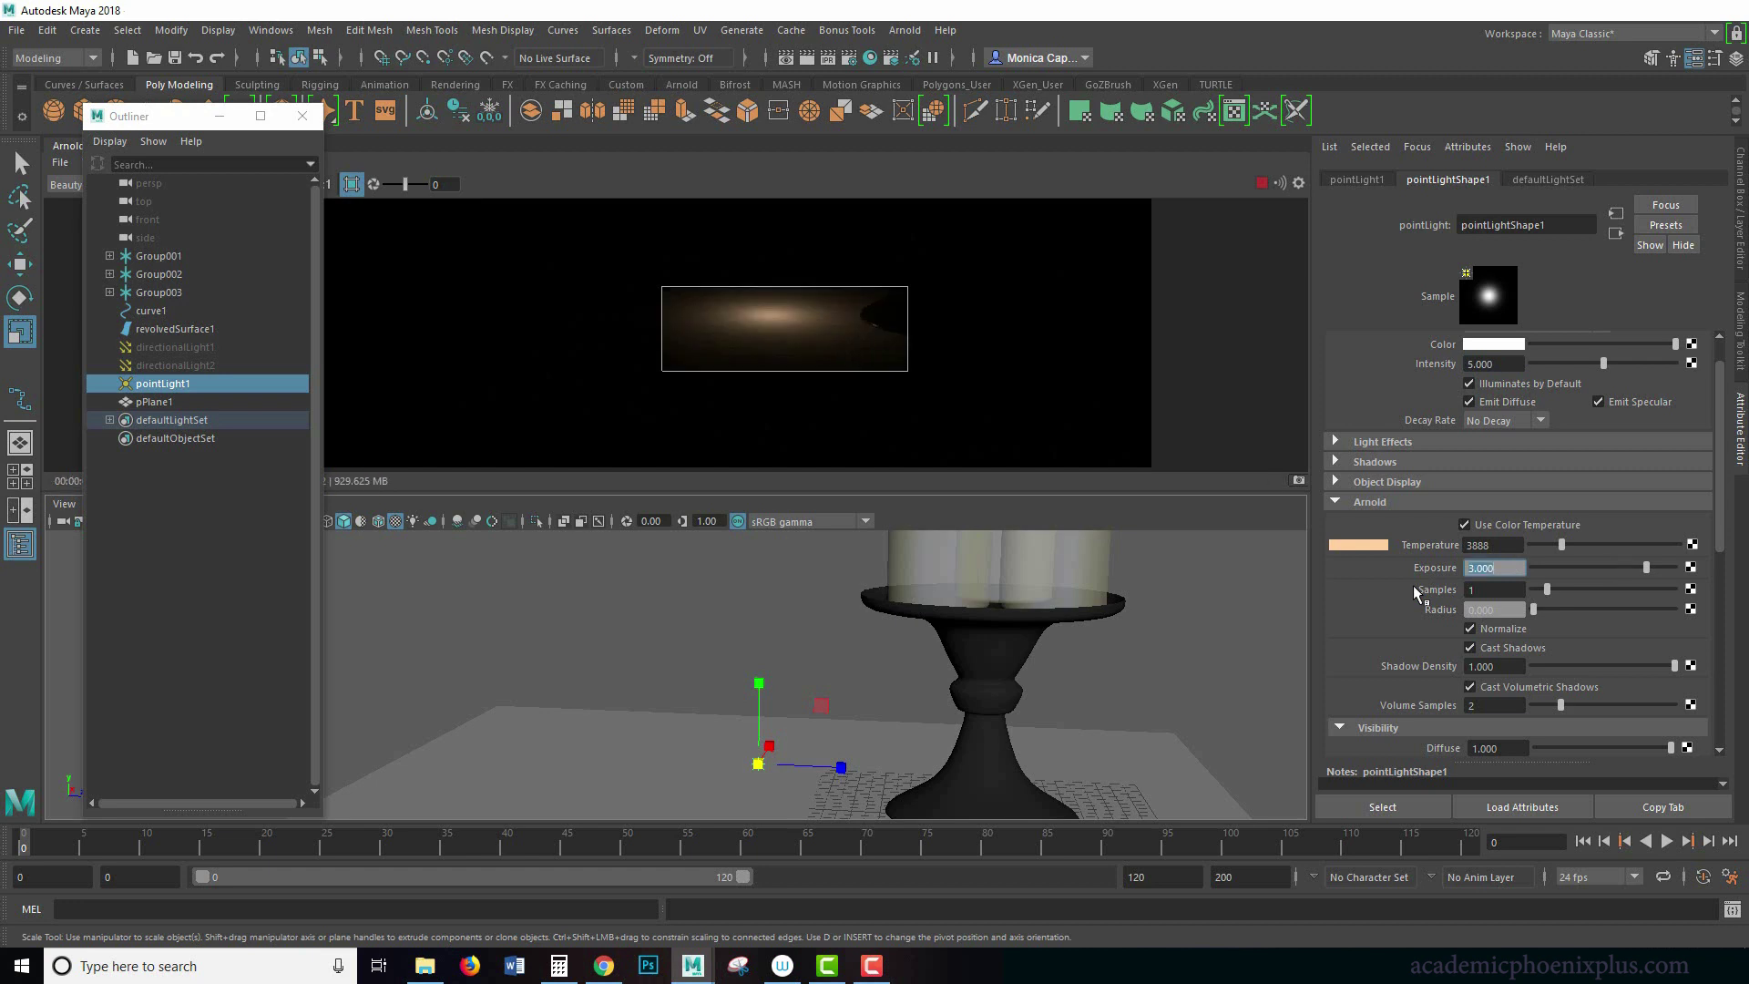
{"action": "left_click", "coordinate": [352, 188]}
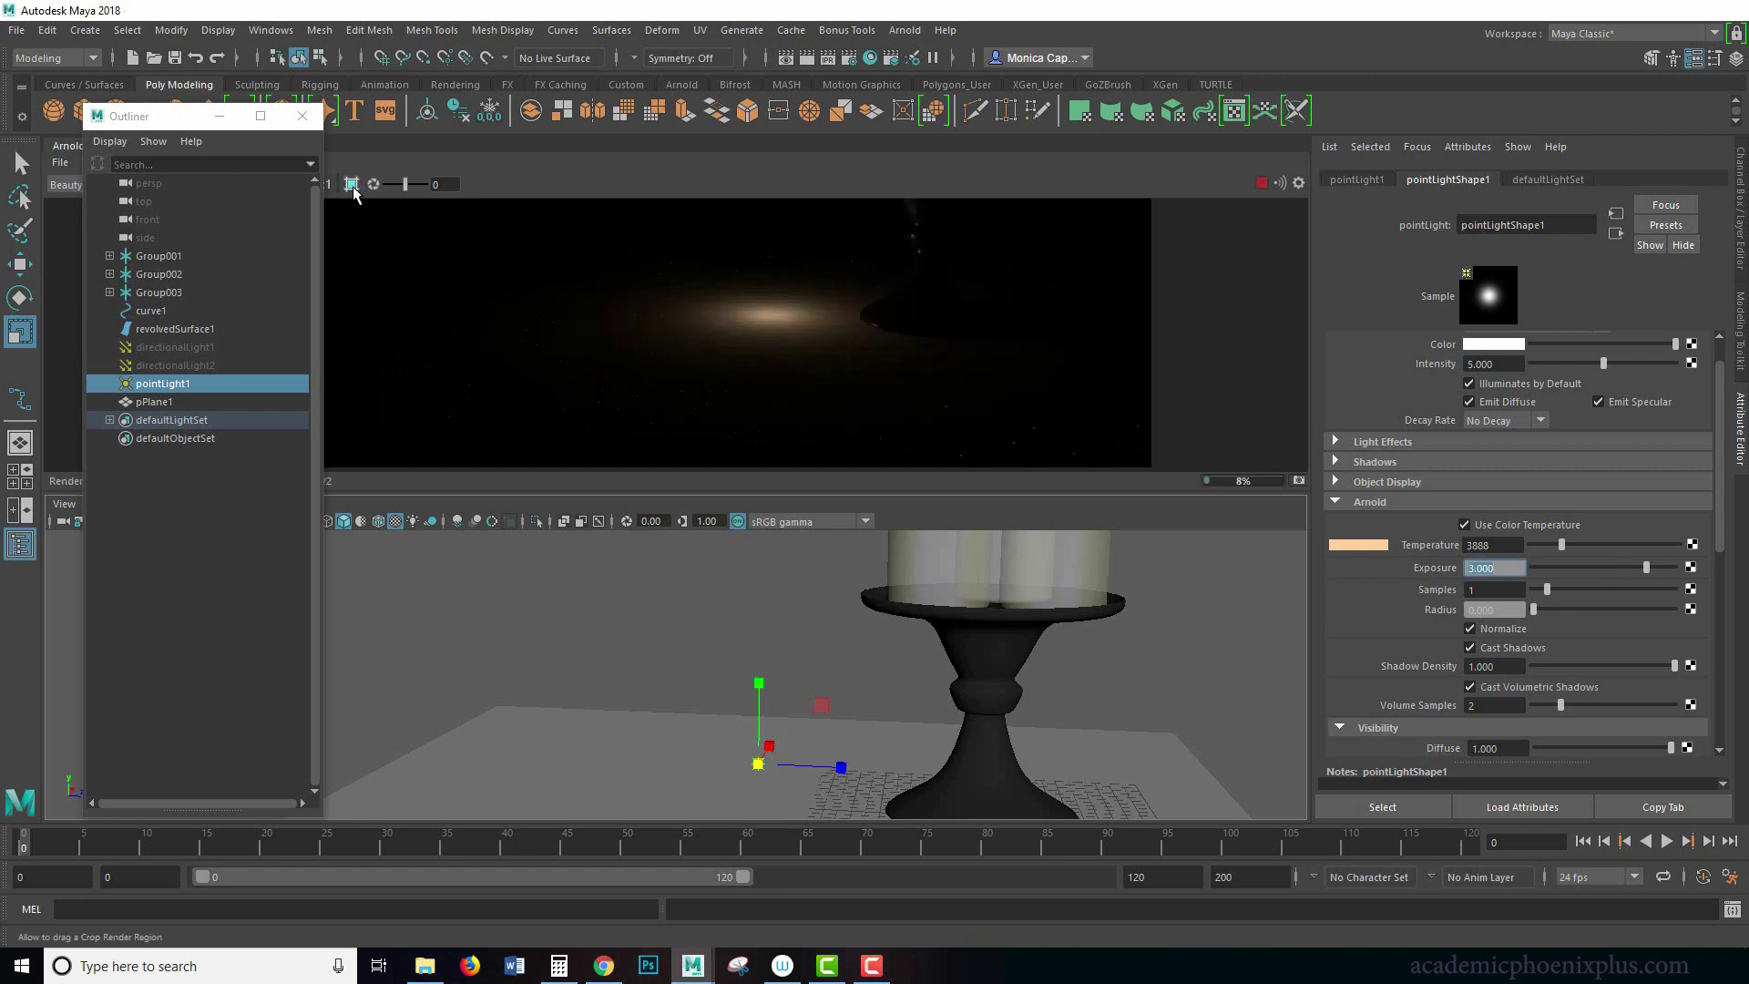
{"action": "left_click", "coordinate": [352, 187]}
{"action": "scroll", "coordinate": [1720, 478], "scroll_direction": "up", "scroll_amount": 1}
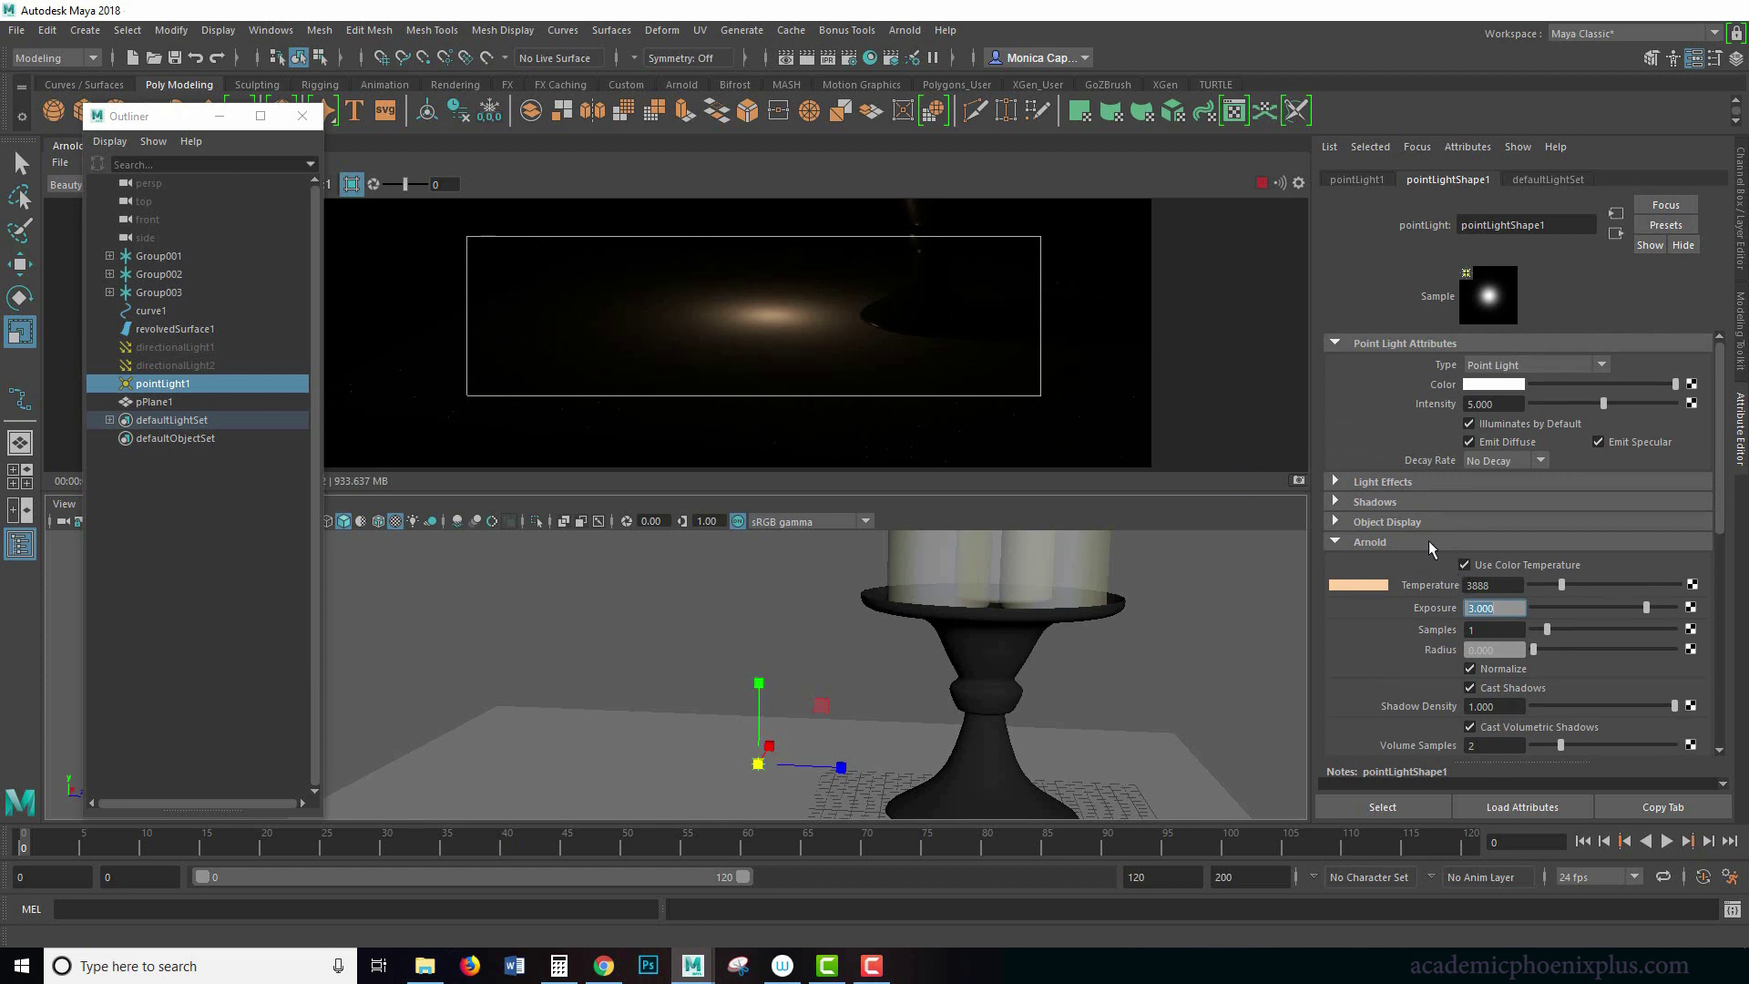
Set the light's Intensity to 0, then back to 5
{"action": "left_click", "coordinate": [1493, 403]}
{"action": "type", "text": "0"}
{"action": "key", "text": "Return"}
{"action": "type", "text": "5"}
{"action": "key", "text": "Return"}
Open the Intensity options and expression window, then close them unchanged
{"action": "right_click", "coordinate": [1436, 412]}
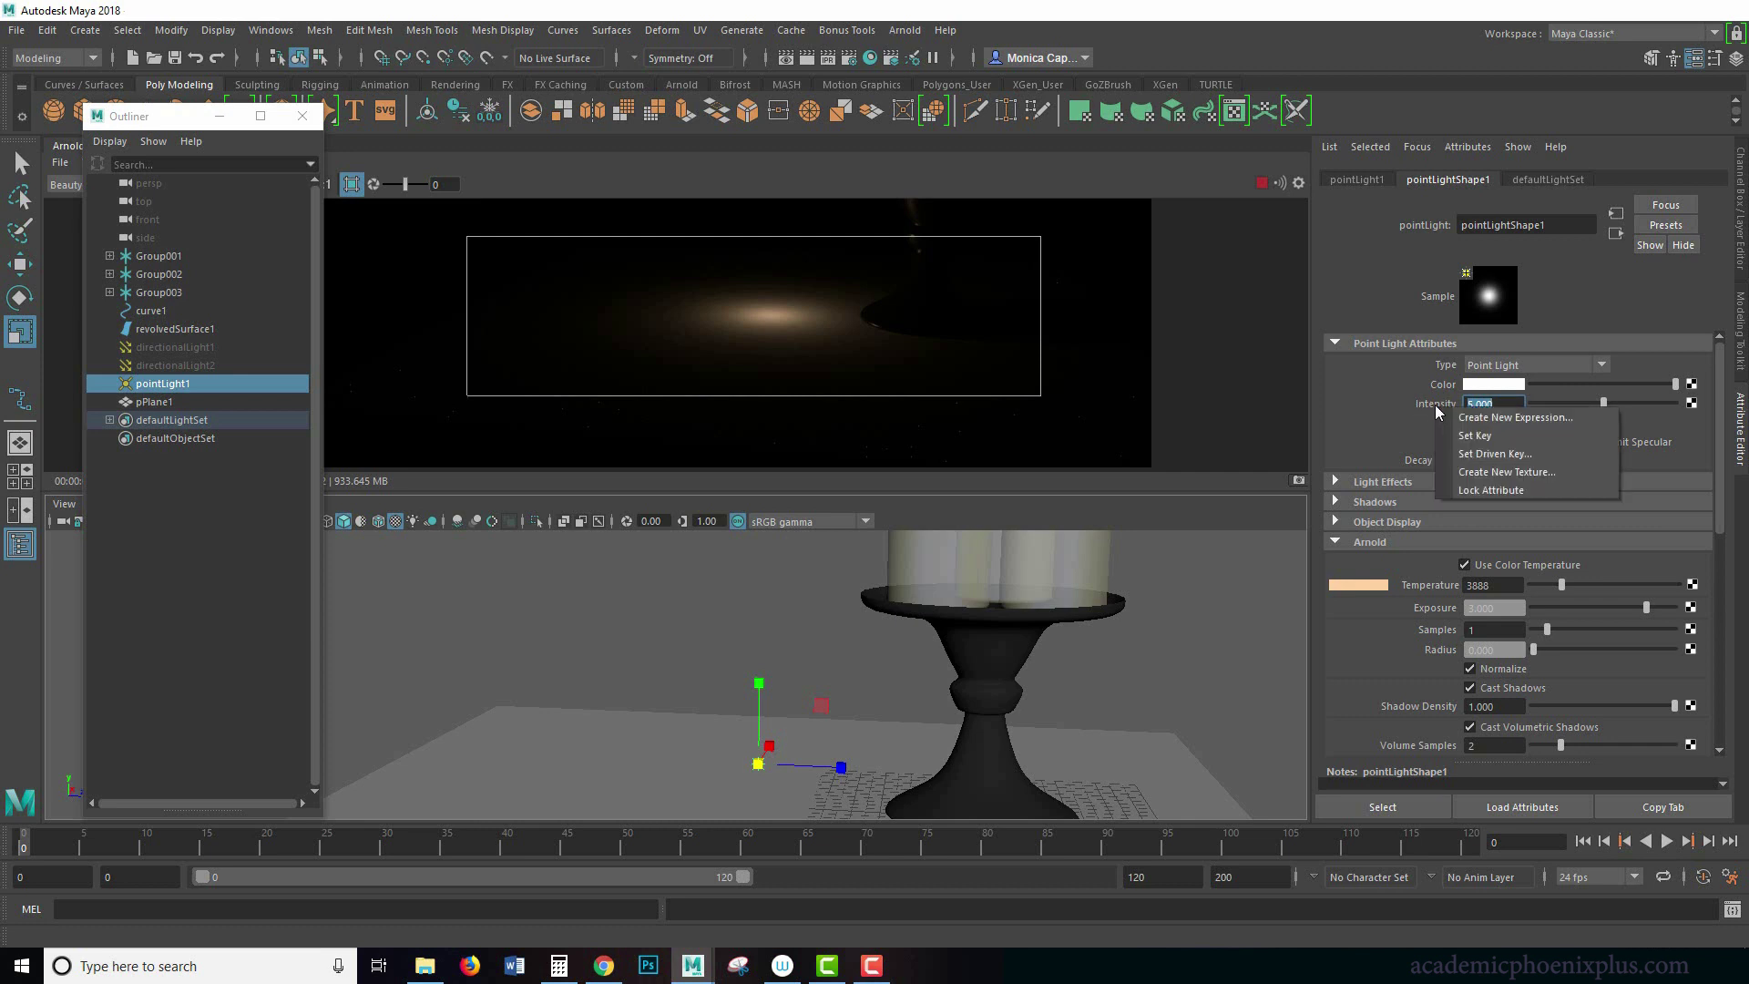
{"action": "left_click", "coordinate": [1336, 421]}
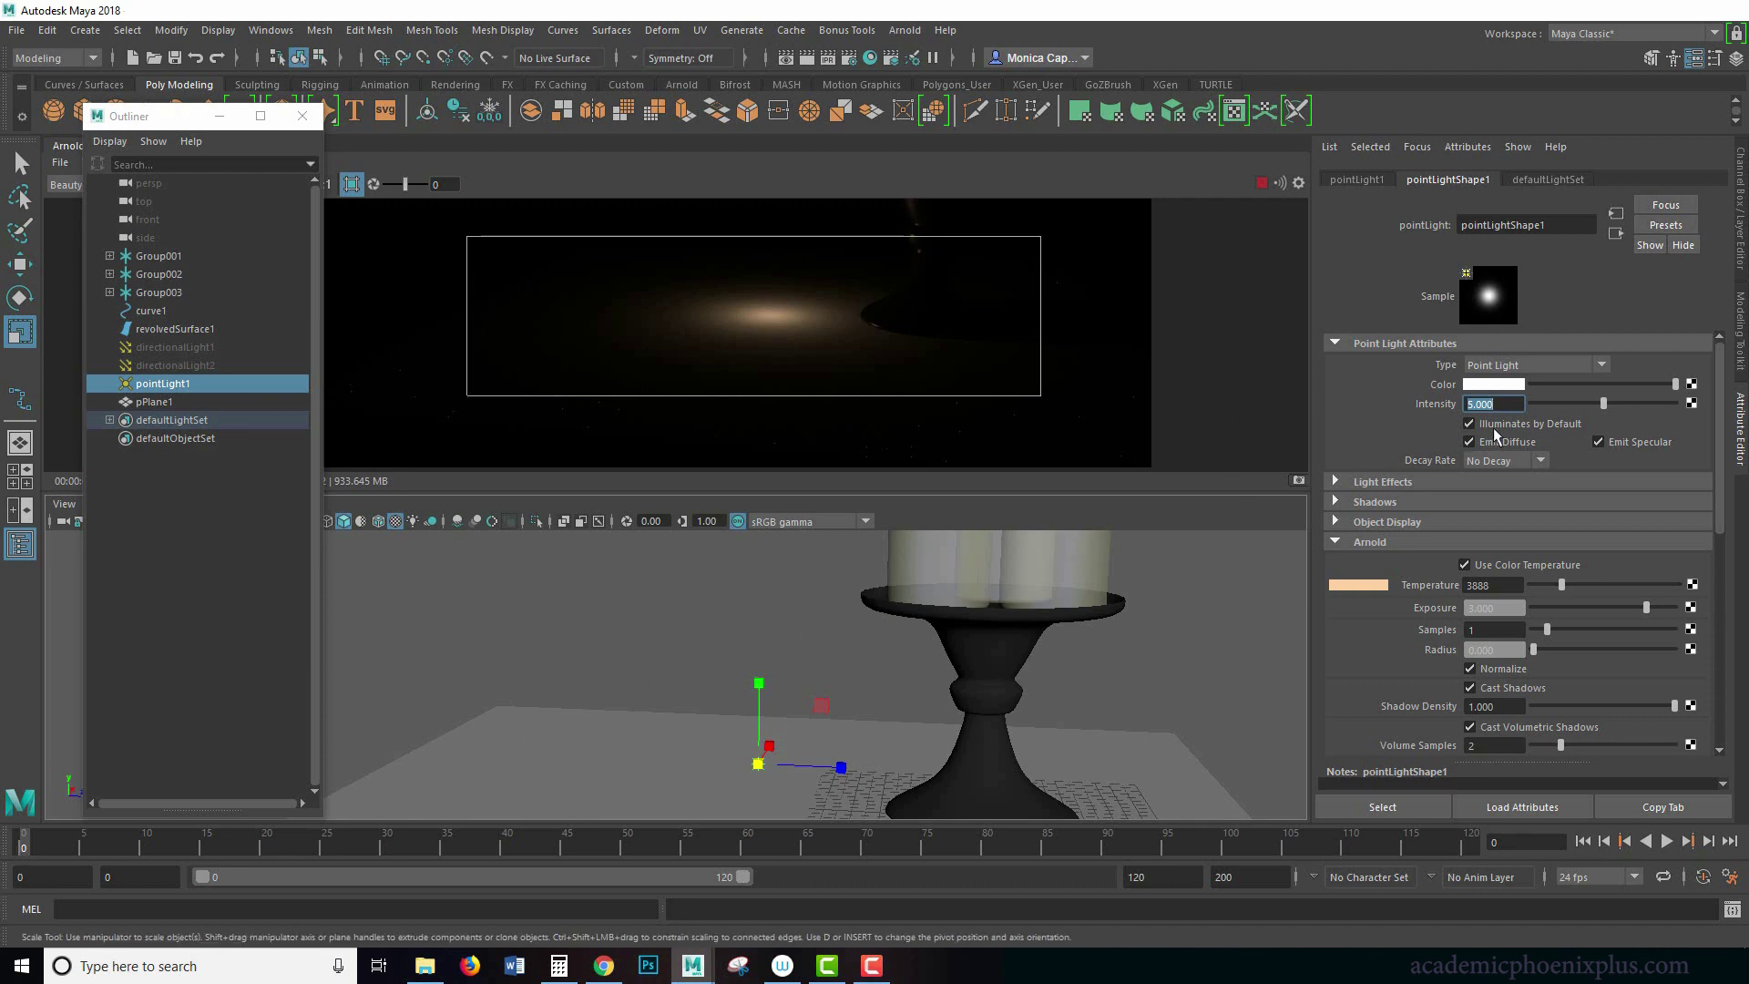
{"action": "right_click_drag", "start_coordinate": [1443, 409], "coordinate": [1448, 407]}
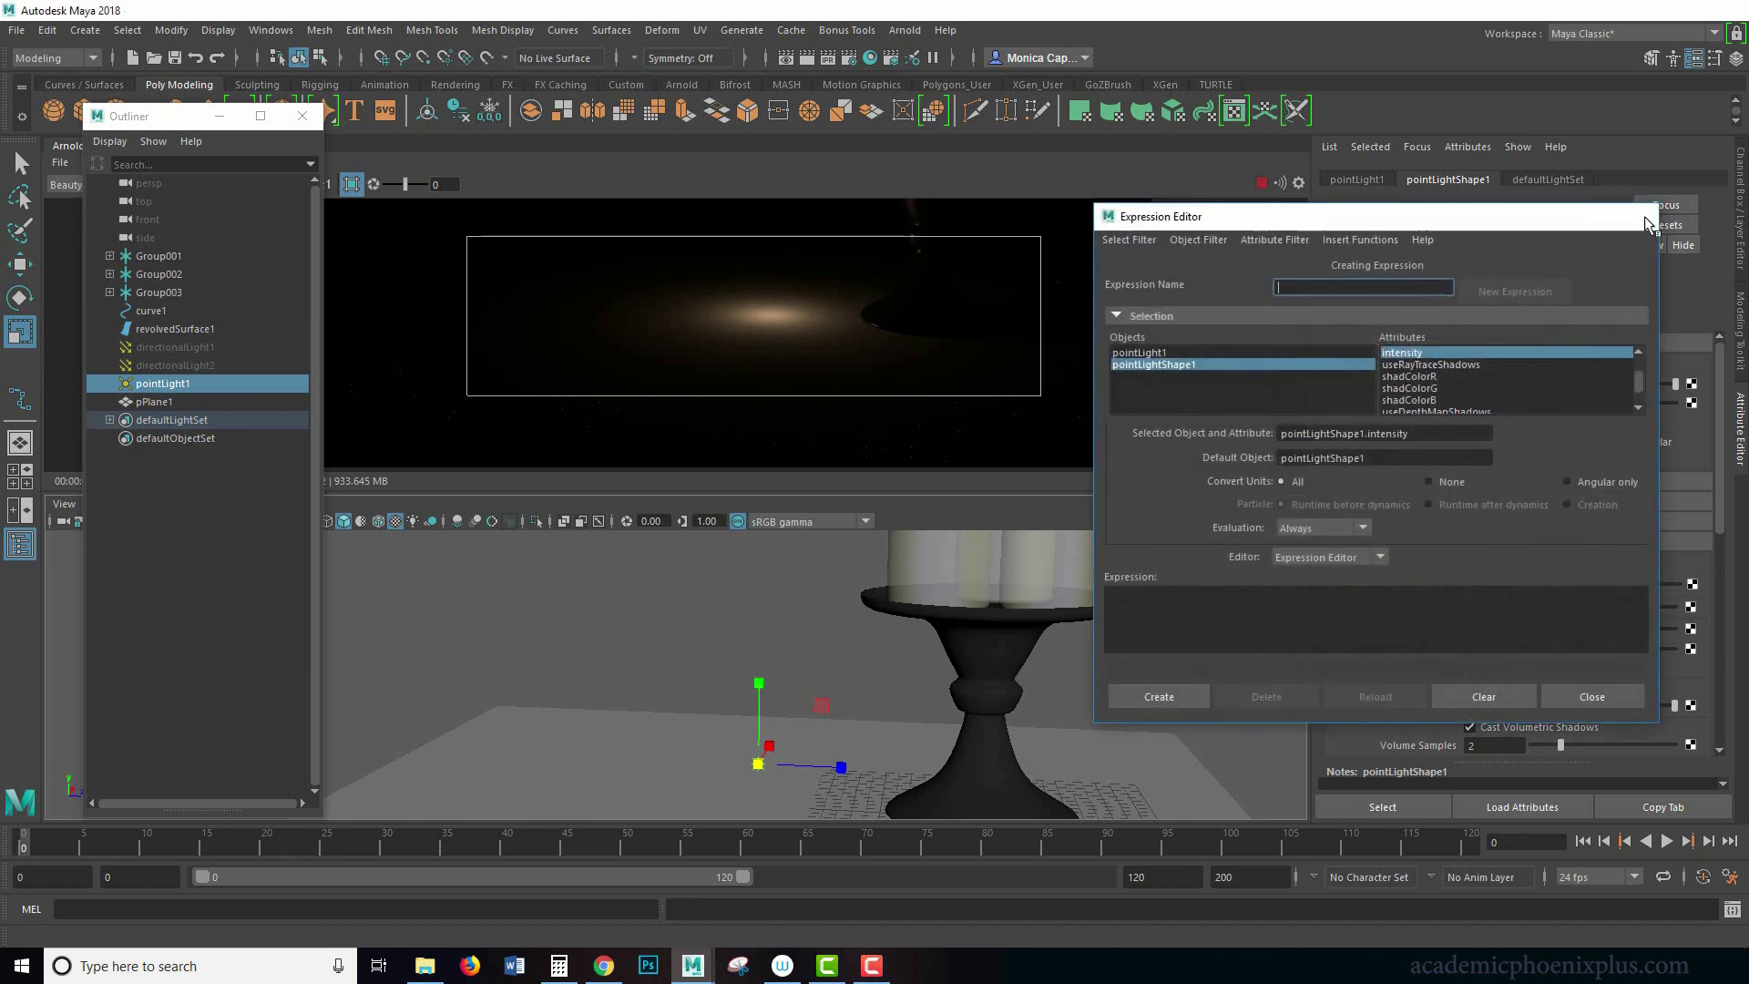
{"action": "right_click", "coordinate": [1448, 405]}
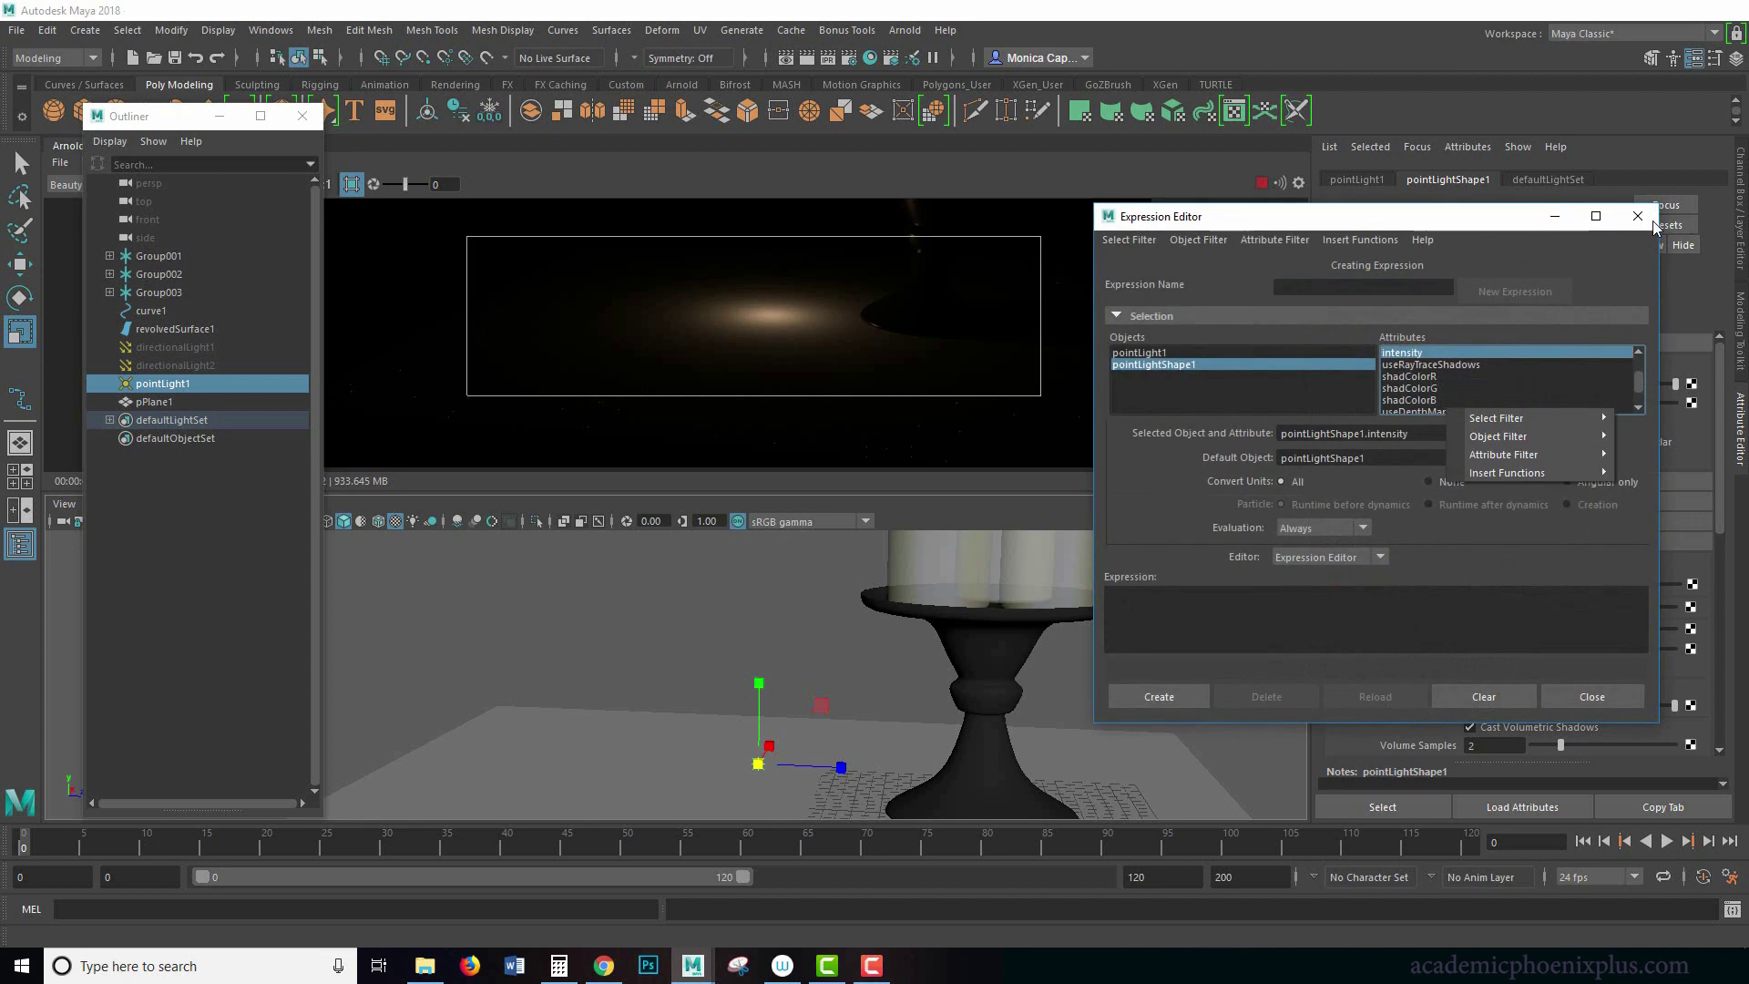
{"action": "left_click", "coordinate": [1651, 223]}
{"action": "left_click", "coordinate": [1637, 216]}
Key the Intensity, set it to 1 at frame 2, and play the animation
{"action": "right_click", "coordinate": [1447, 410]}
{"action": "left_click", "coordinate": [1479, 437]}
{"action": "left_click_drag", "start_coordinate": [102, 854], "coordinate": [50, 851]}
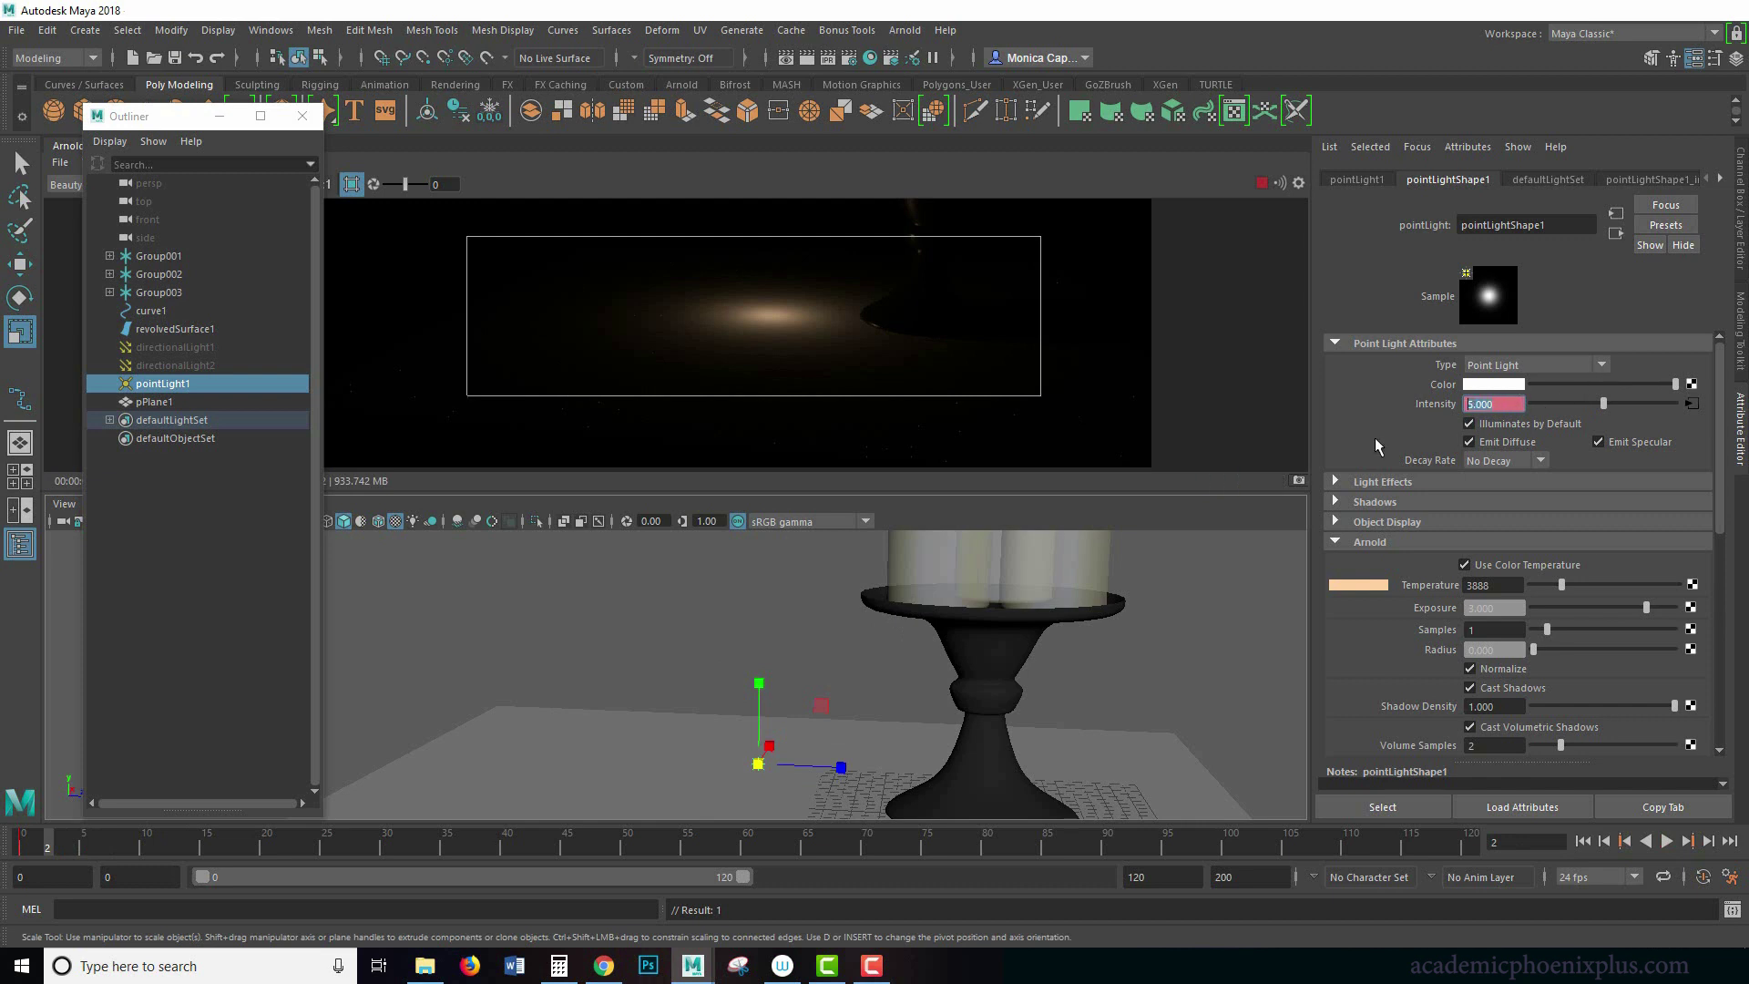
{"action": "key", "text": "Return"}
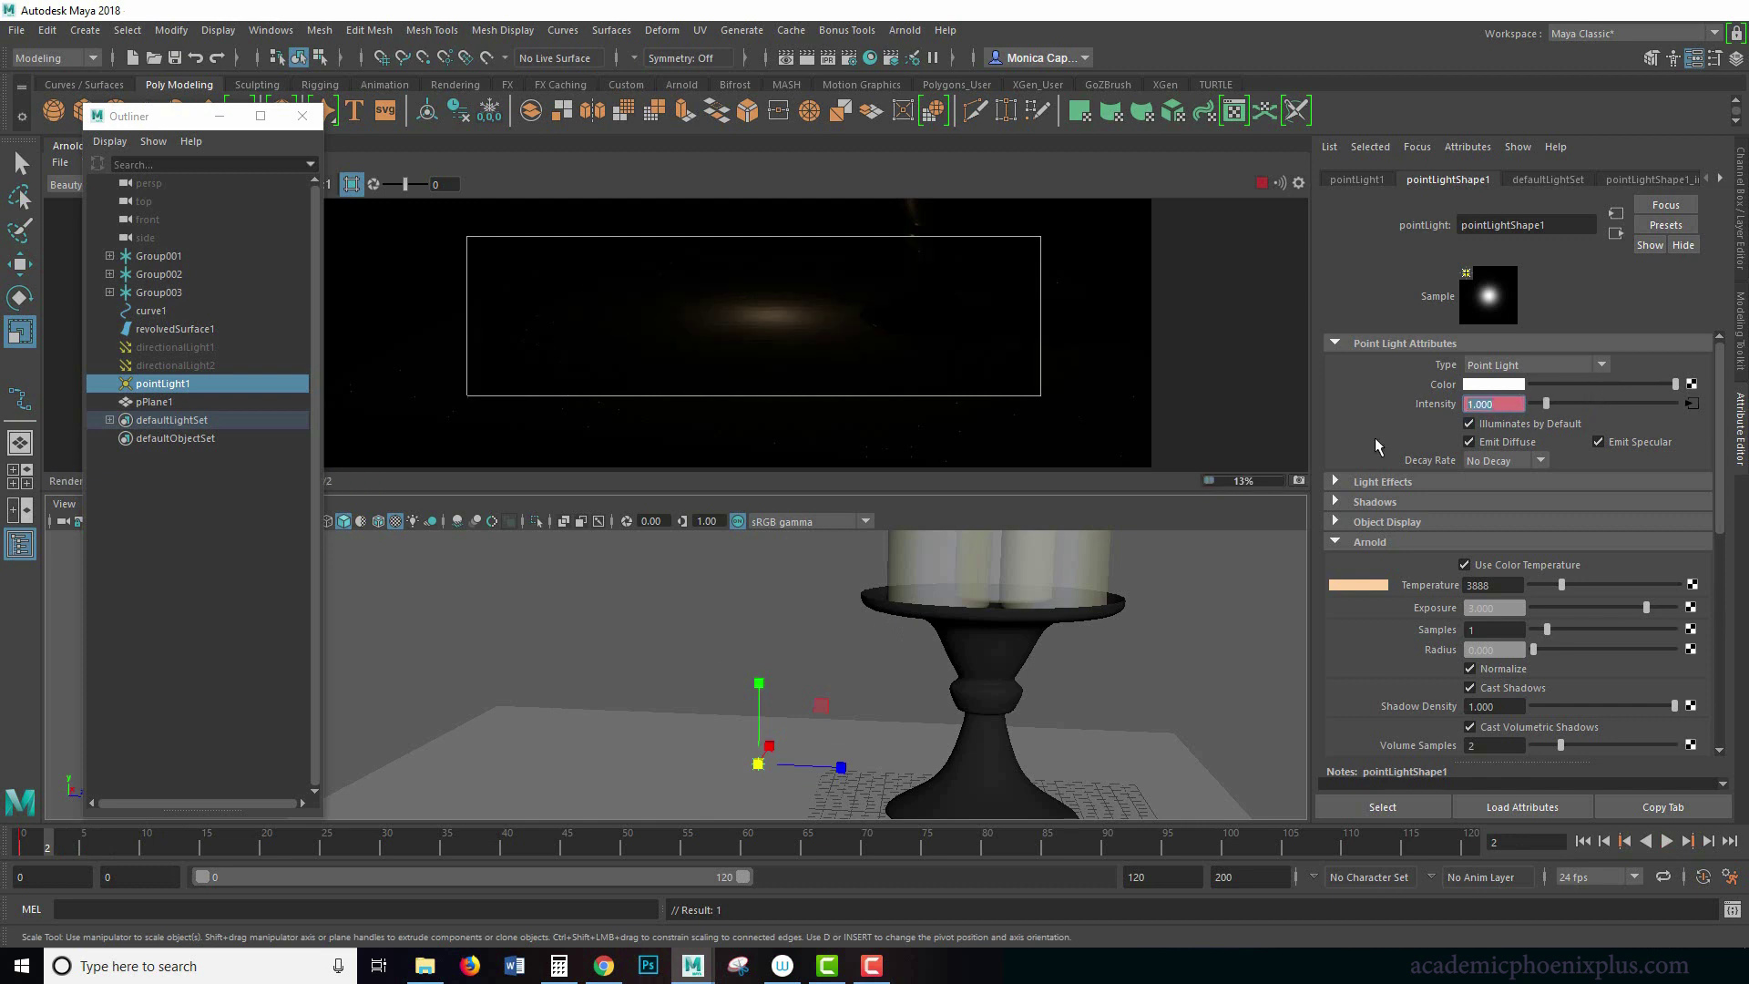
{"action": "right_click", "coordinate": [1437, 411]}
{"action": "left_click", "coordinate": [1458, 439]}
{"action": "key", "text": "alt+v"}
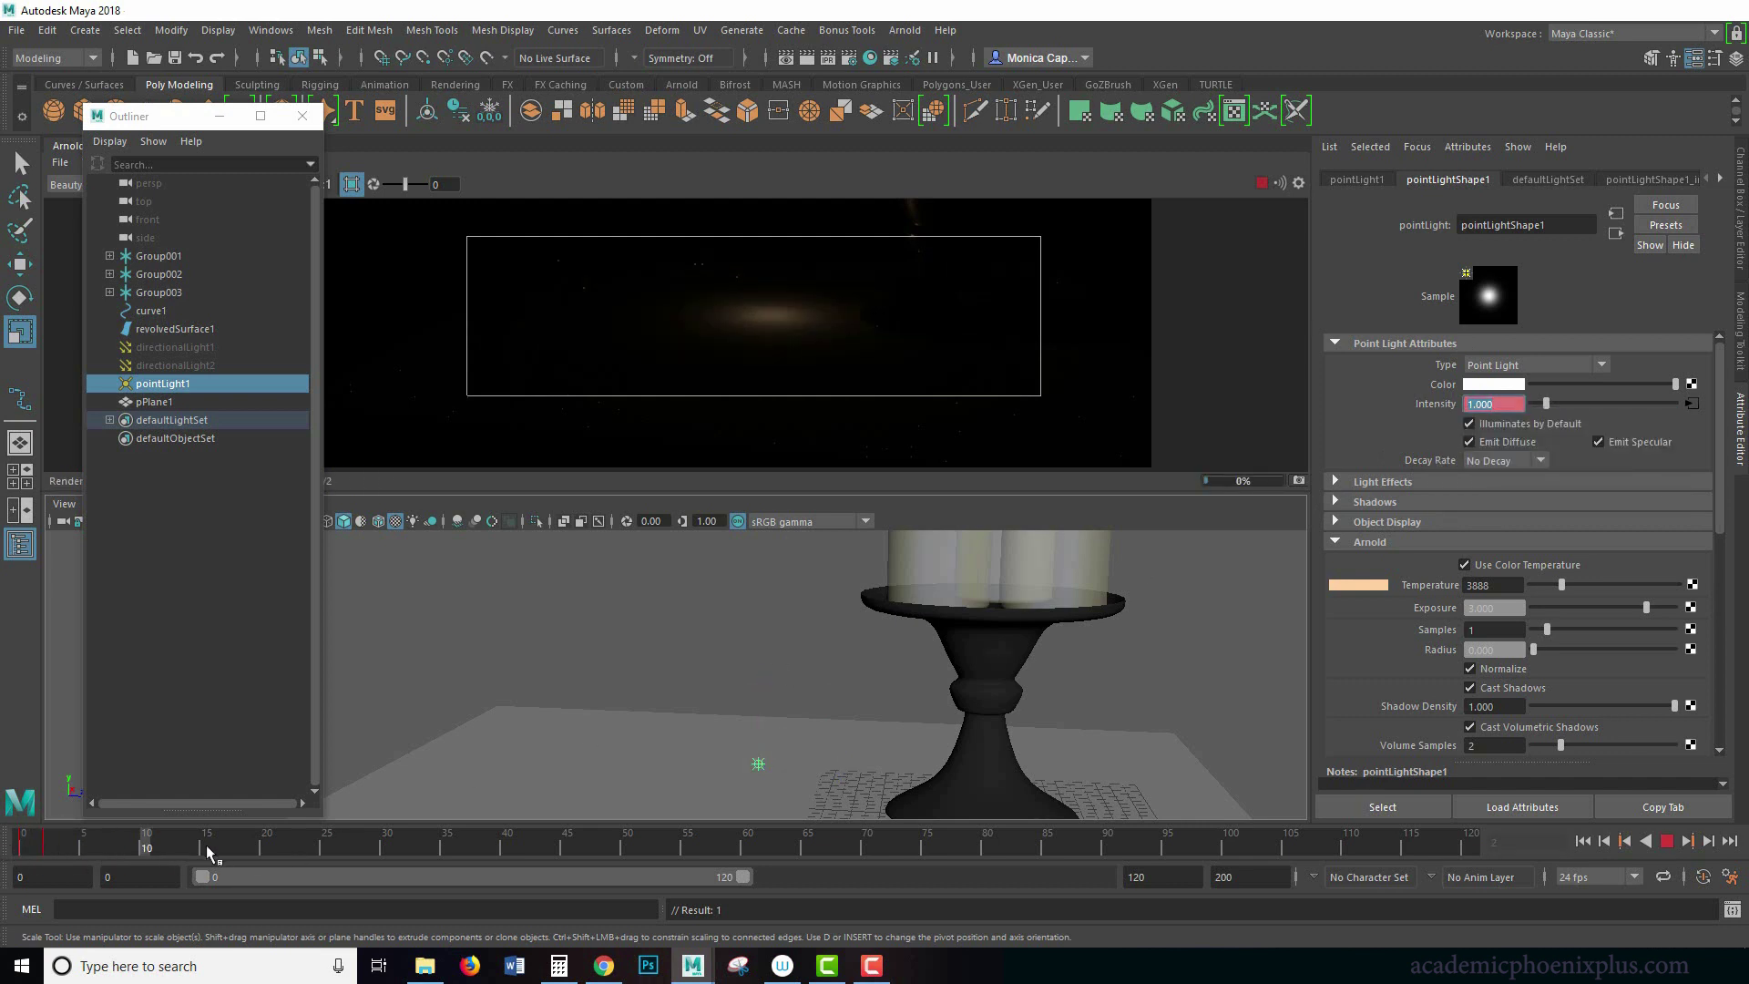
{"action": "key", "text": "alt+v"}
Break the keyframe connection on Intensity, leaving a plain value of 1
{"action": "right_click", "coordinate": [1443, 409]}
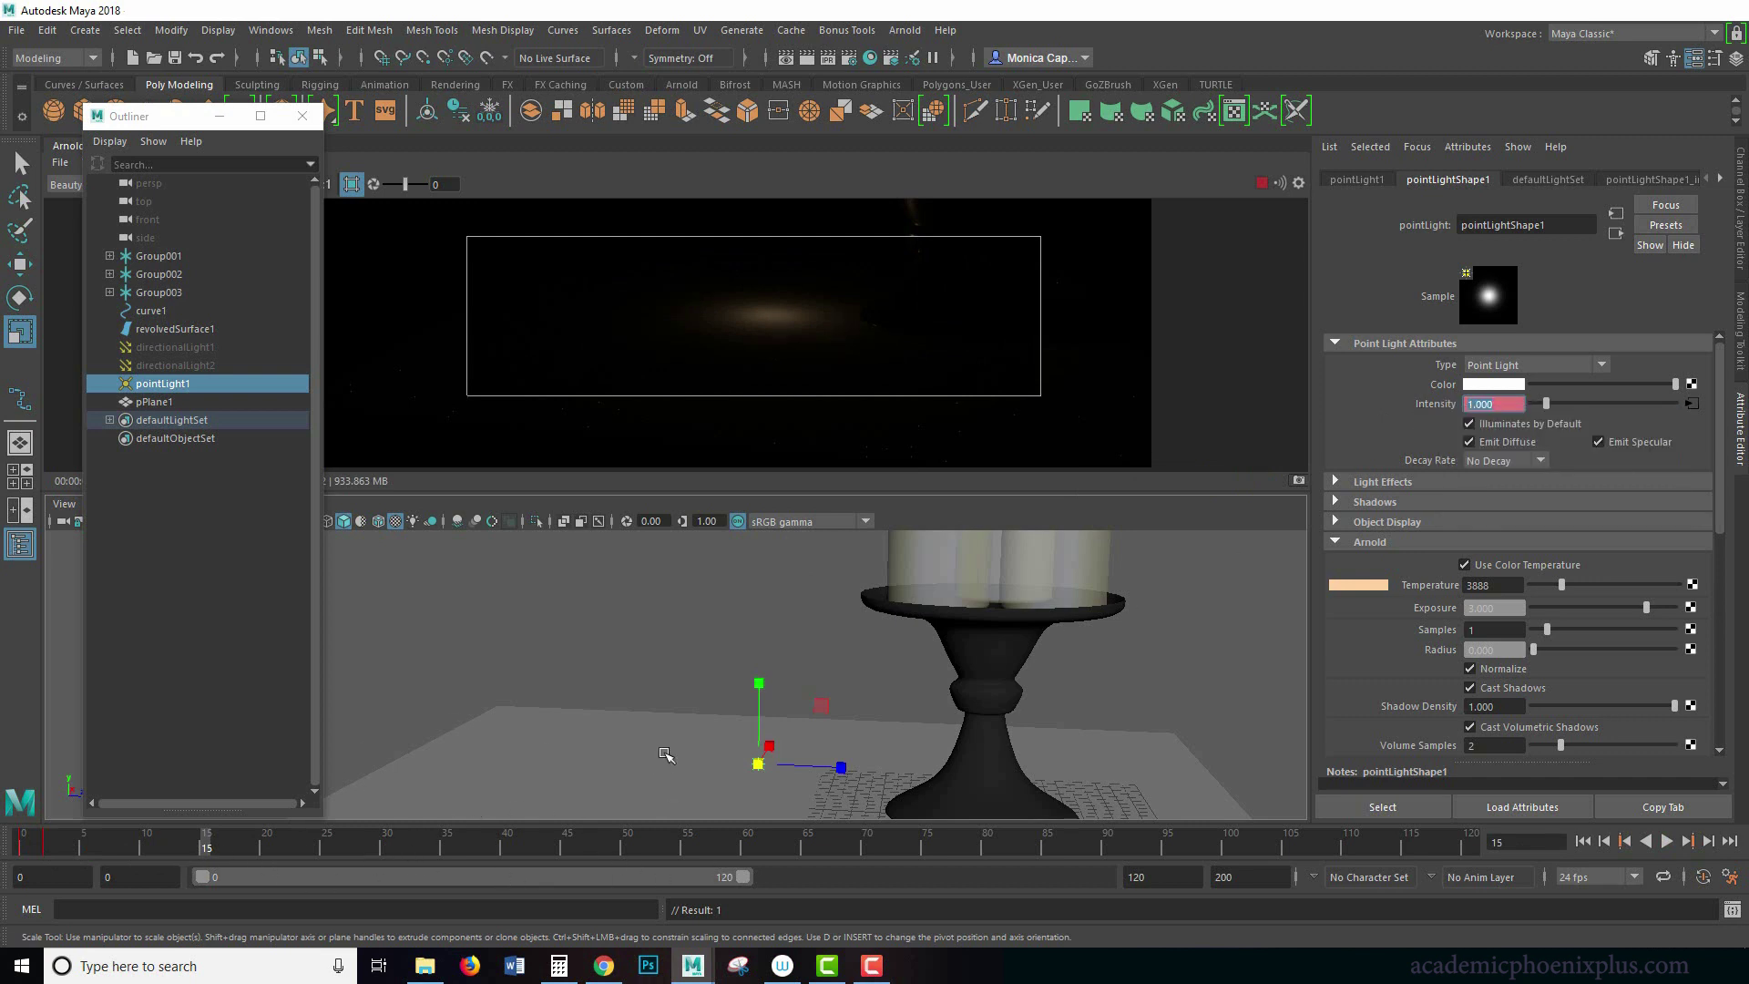
{"action": "right_click", "coordinate": [1441, 405]}
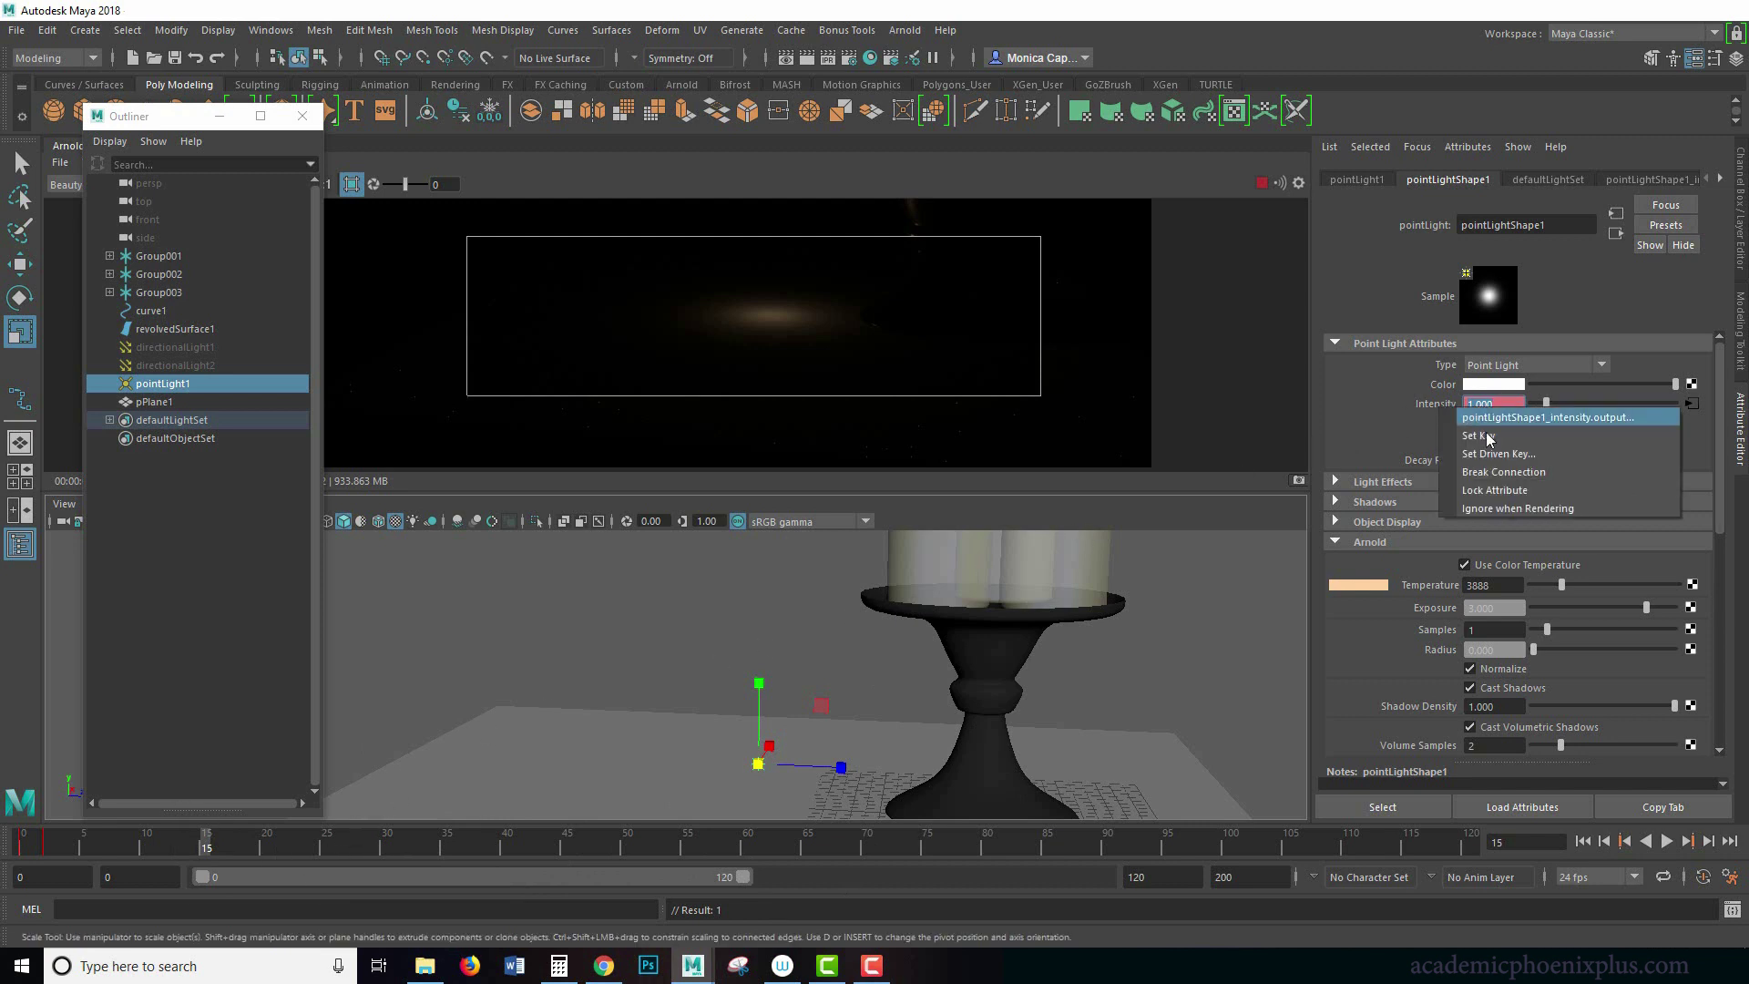
{"action": "left_click", "coordinate": [1548, 471]}
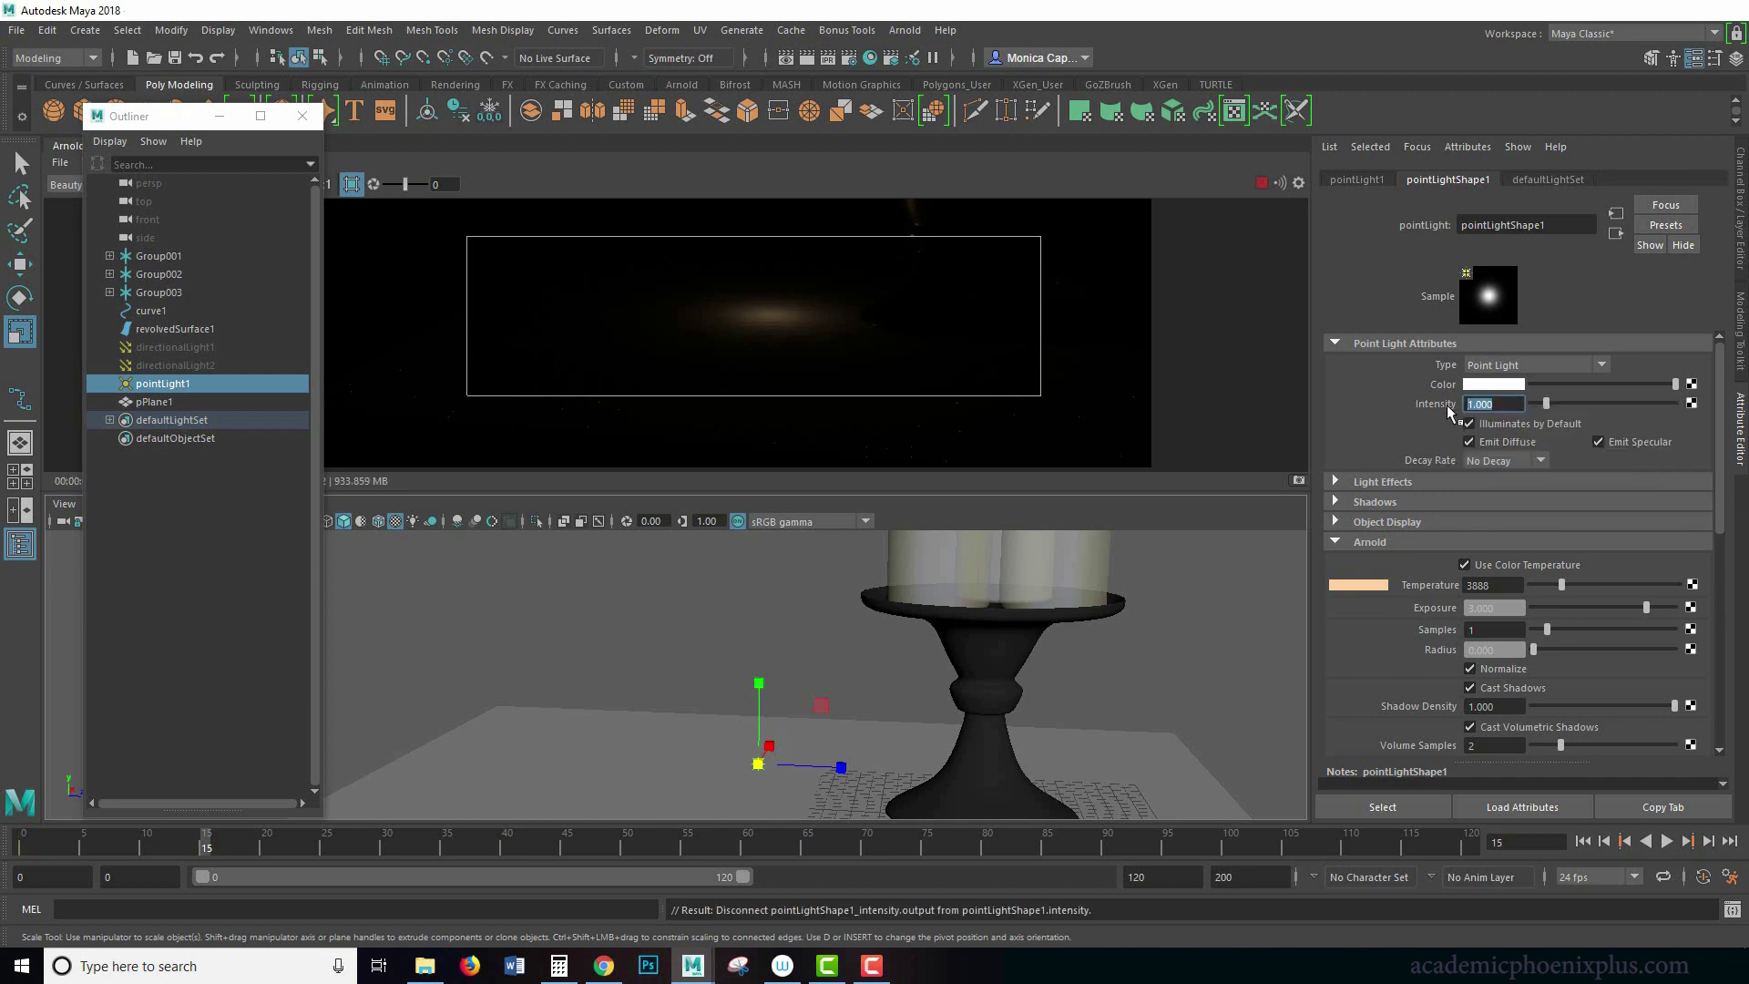
Open a new Intensity expression and copy the pointLightShape1.intensity name
{"action": "right_click", "coordinate": [1434, 407]}
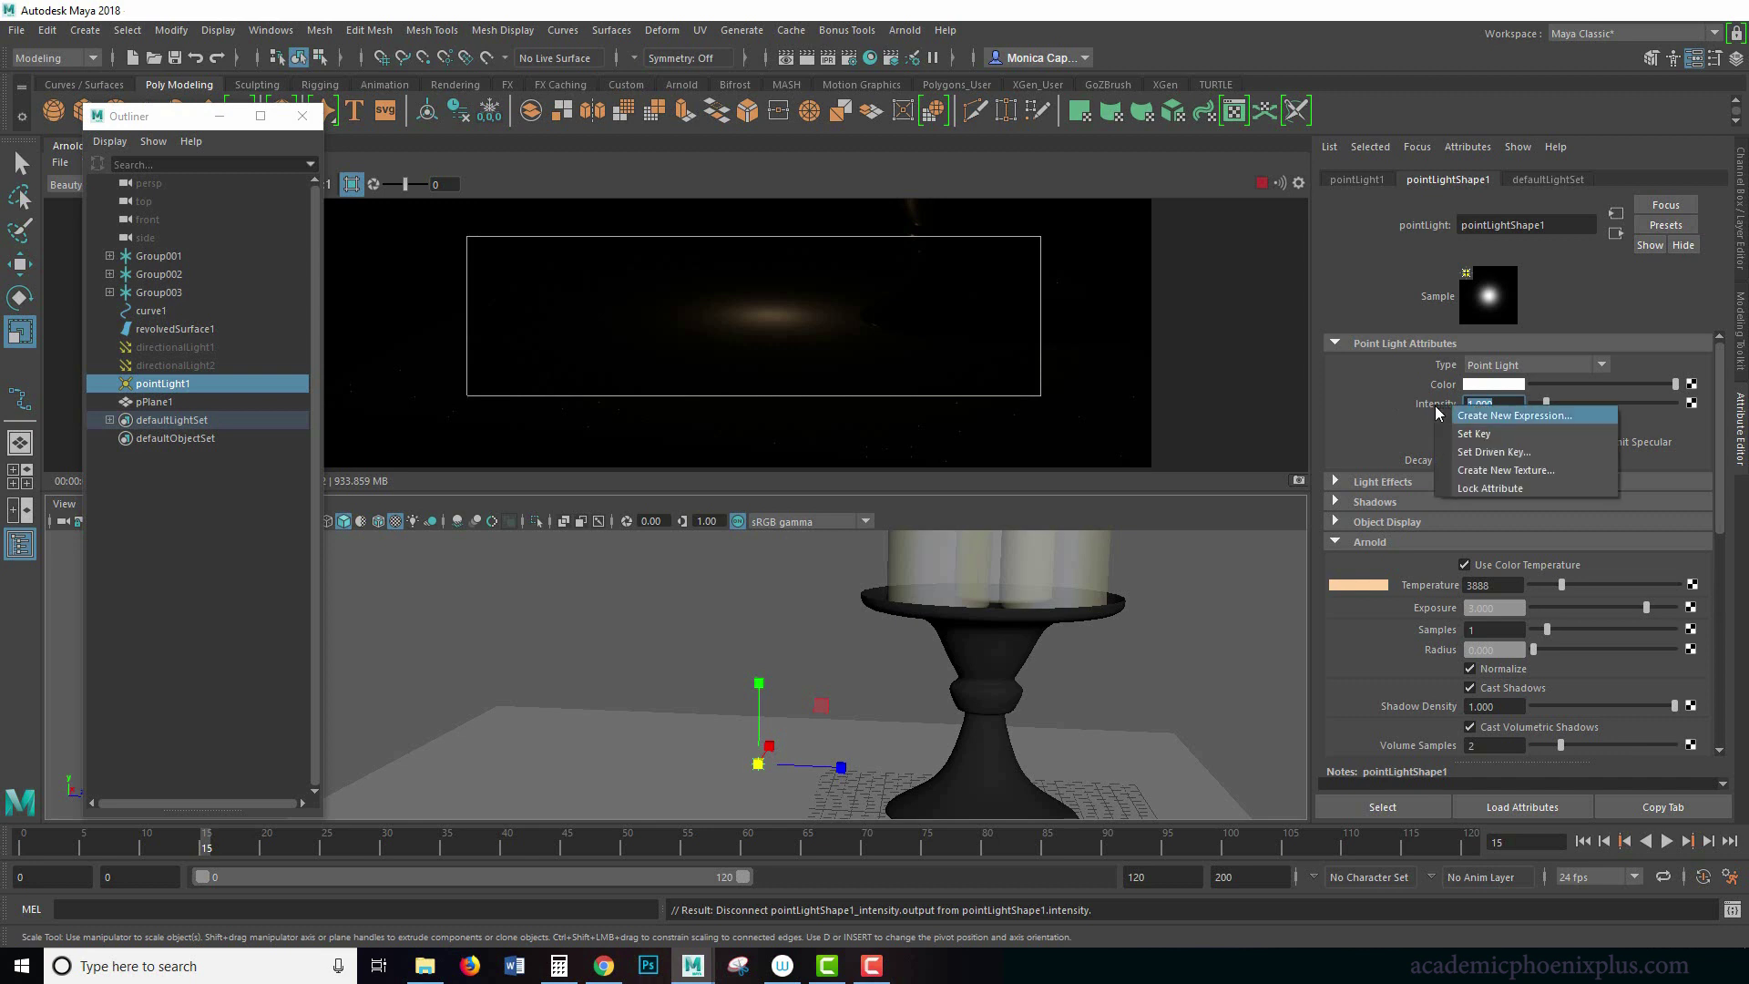
{"action": "left_click", "coordinate": [1495, 417]}
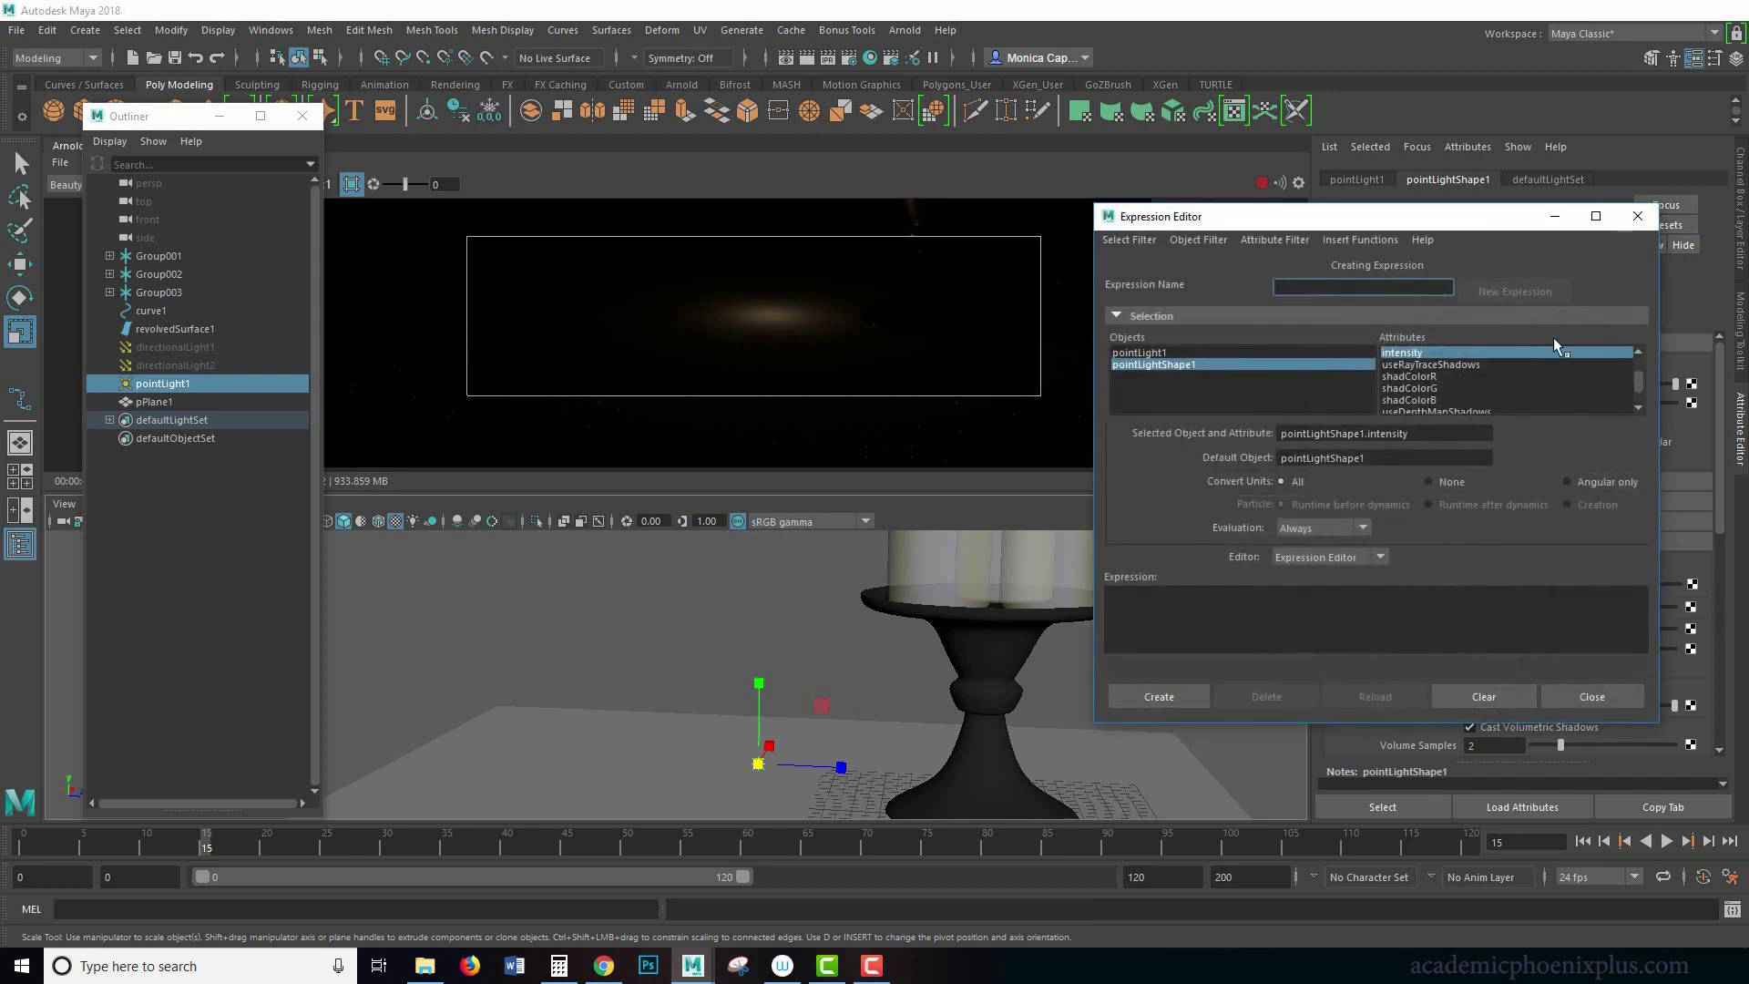
{"action": "left_click_drag", "start_coordinate": [1426, 224], "coordinate": [1224, 269]}
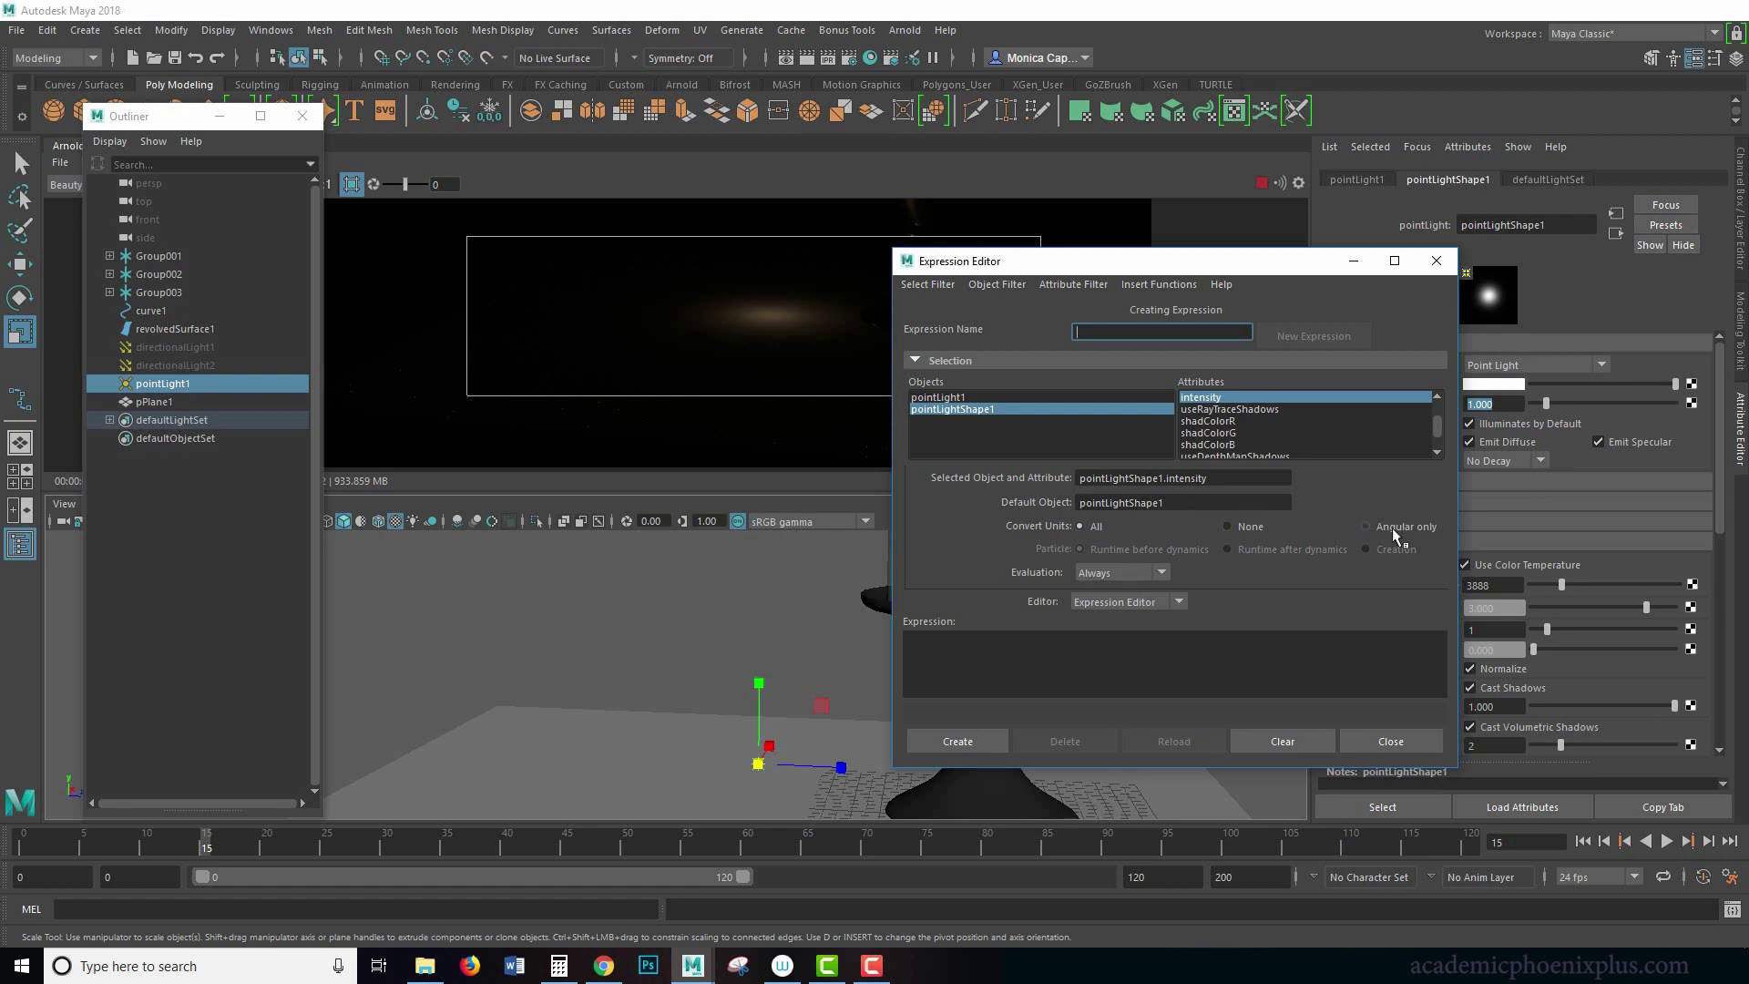
{"action": "left_click", "coordinate": [1238, 484]}
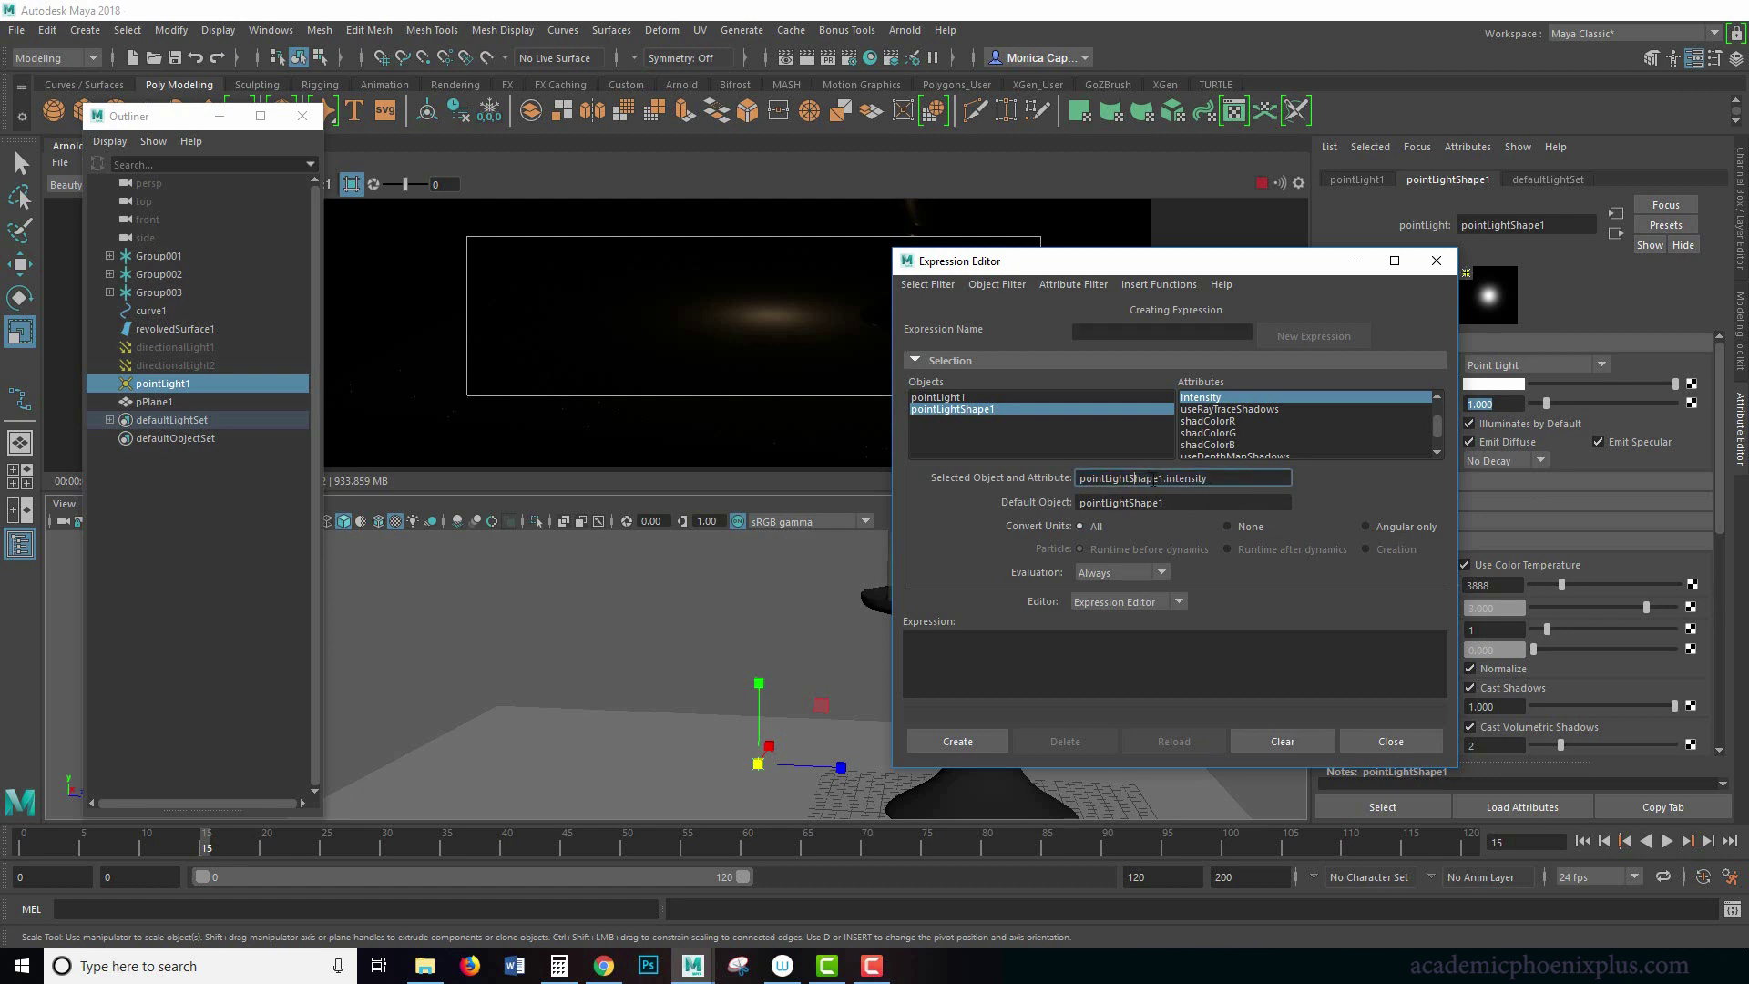
{"action": "left_click_drag", "start_coordinate": [1164, 479], "coordinate": [1079, 479]}
{"action": "left_click_drag", "start_coordinate": [1215, 479], "coordinate": [992, 496]}
{"action": "key", "text": "ctrl+c"}
Write 'pointLightShape1.intensity = rand(0,1);' and create expression1
{"action": "left_click", "coordinate": [1003, 669]}
{"action": "key", "text": "ctrl+v"}
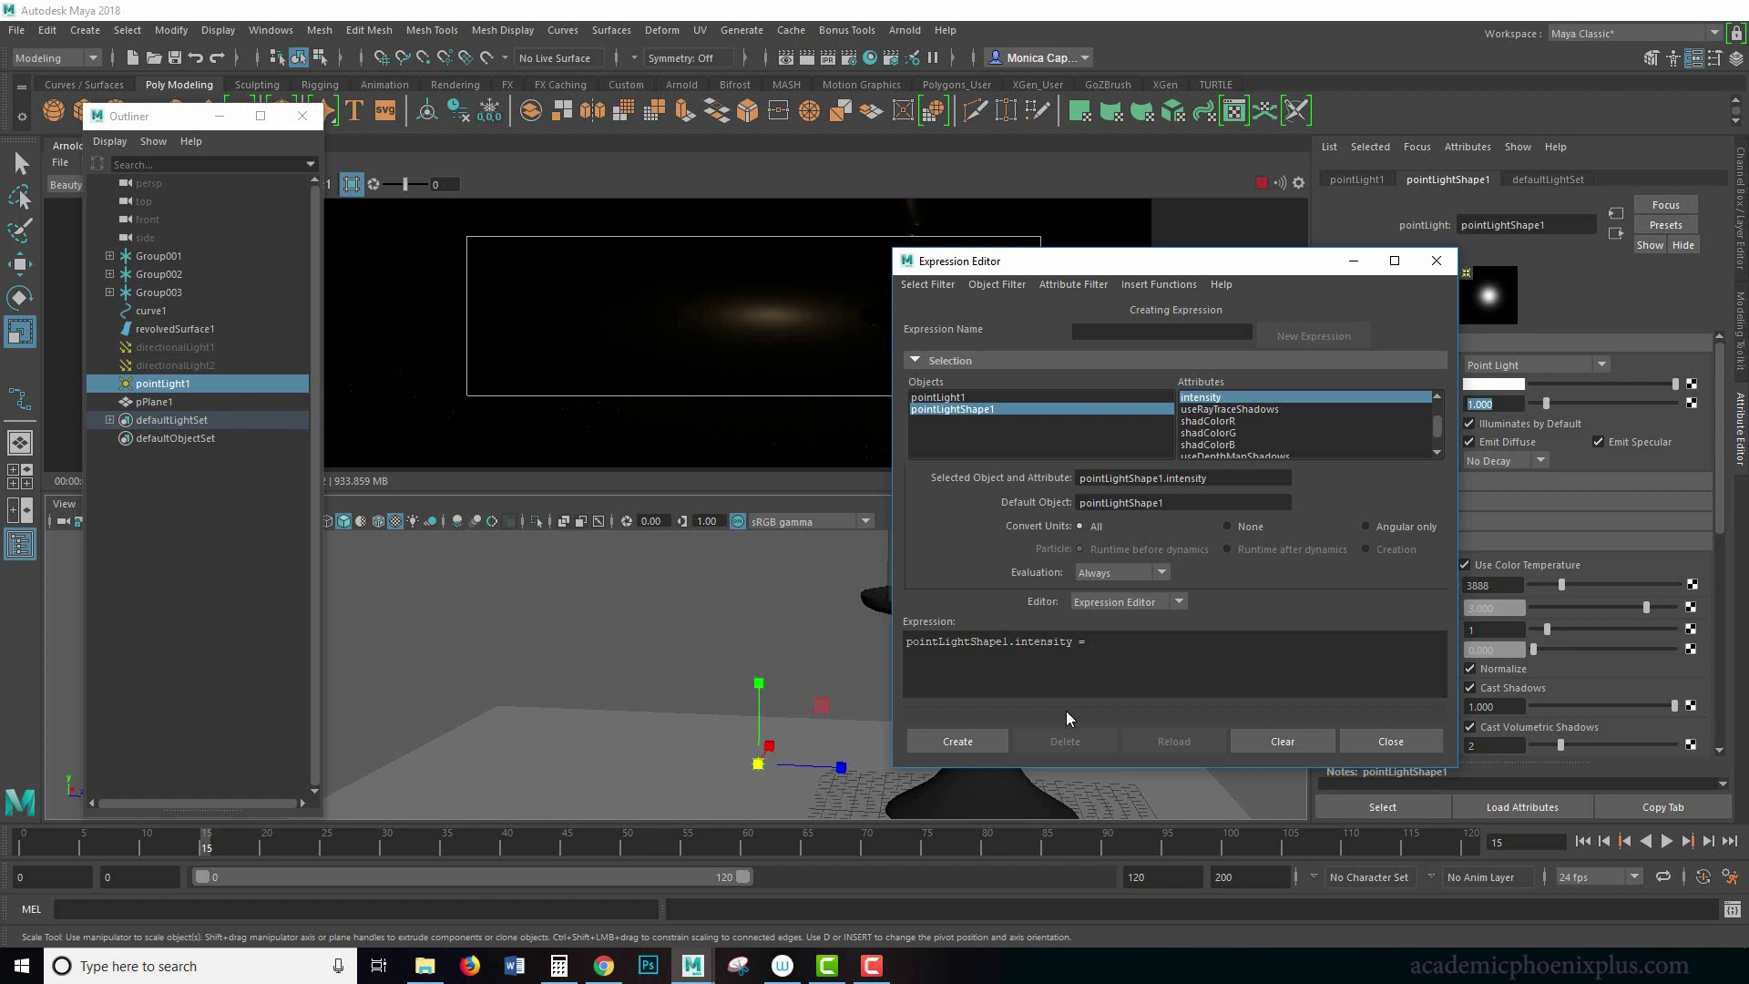
{"action": "type", "text": "ran"}
{"action": "type", "text": "d"}
{"action": "type", "text": "()"}
{"action": "type", "text": "0"}
{"action": "type", "text": ","}
{"action": "type", "text": "1"}
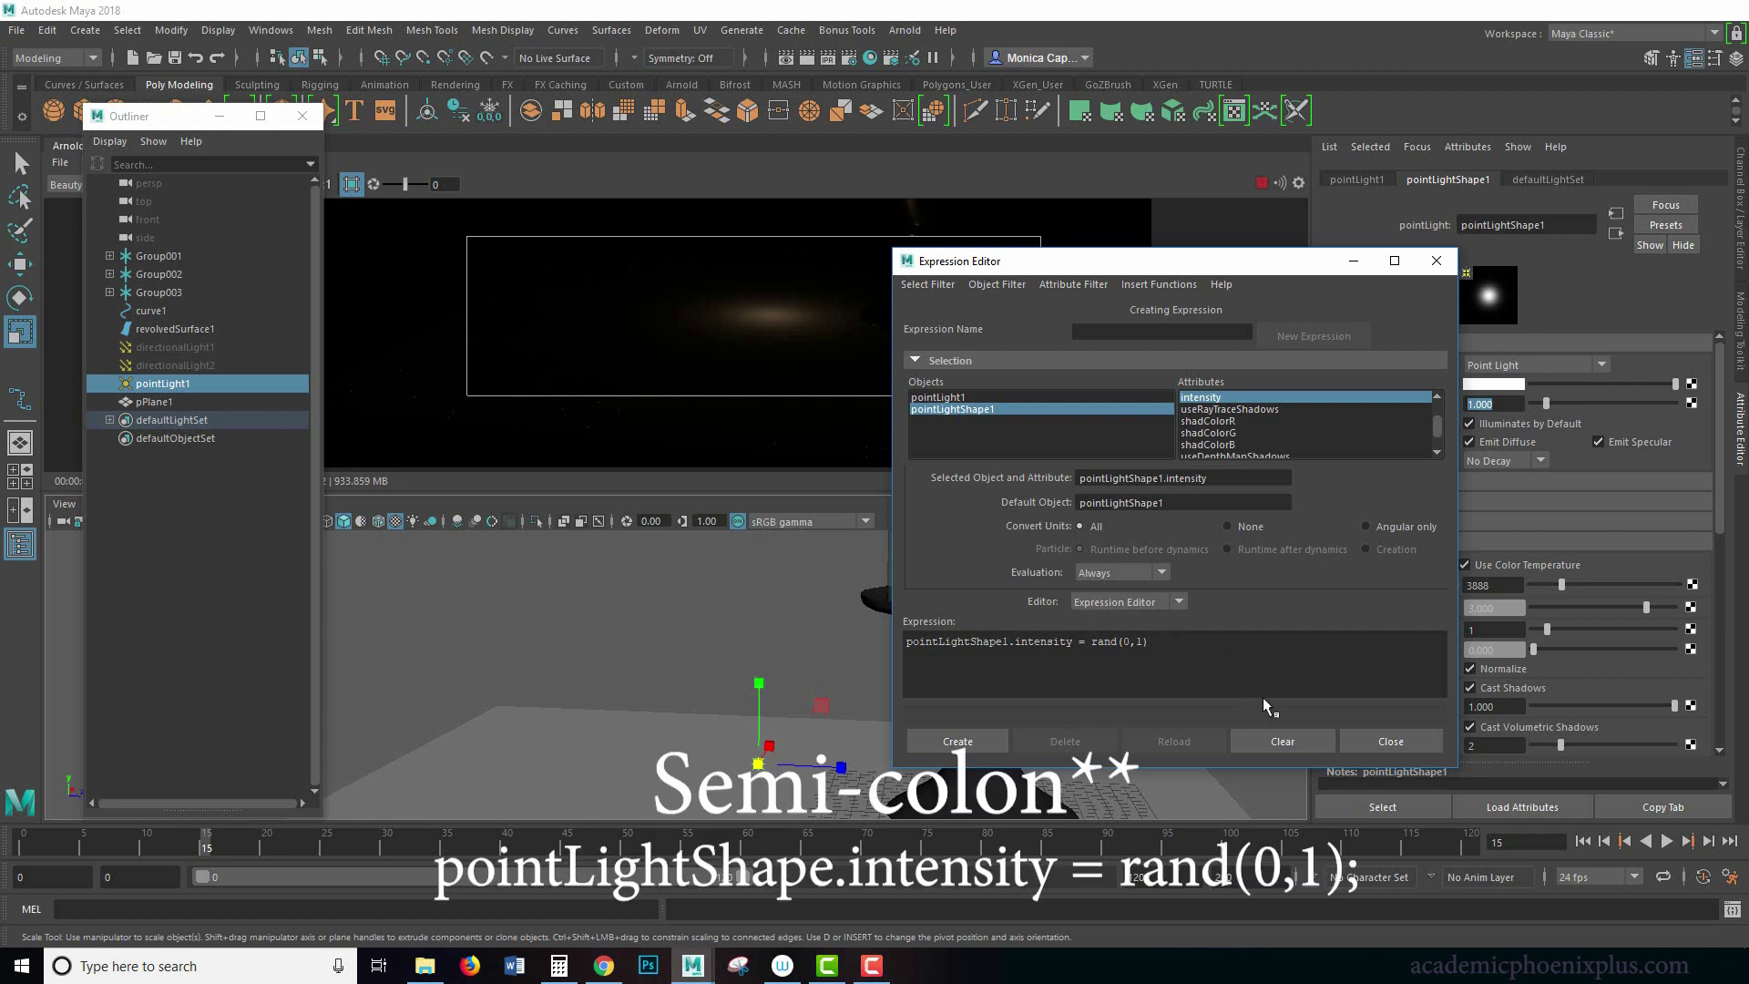
{"action": "type", "text": ";"}
{"action": "left_click", "coordinate": [971, 740]}
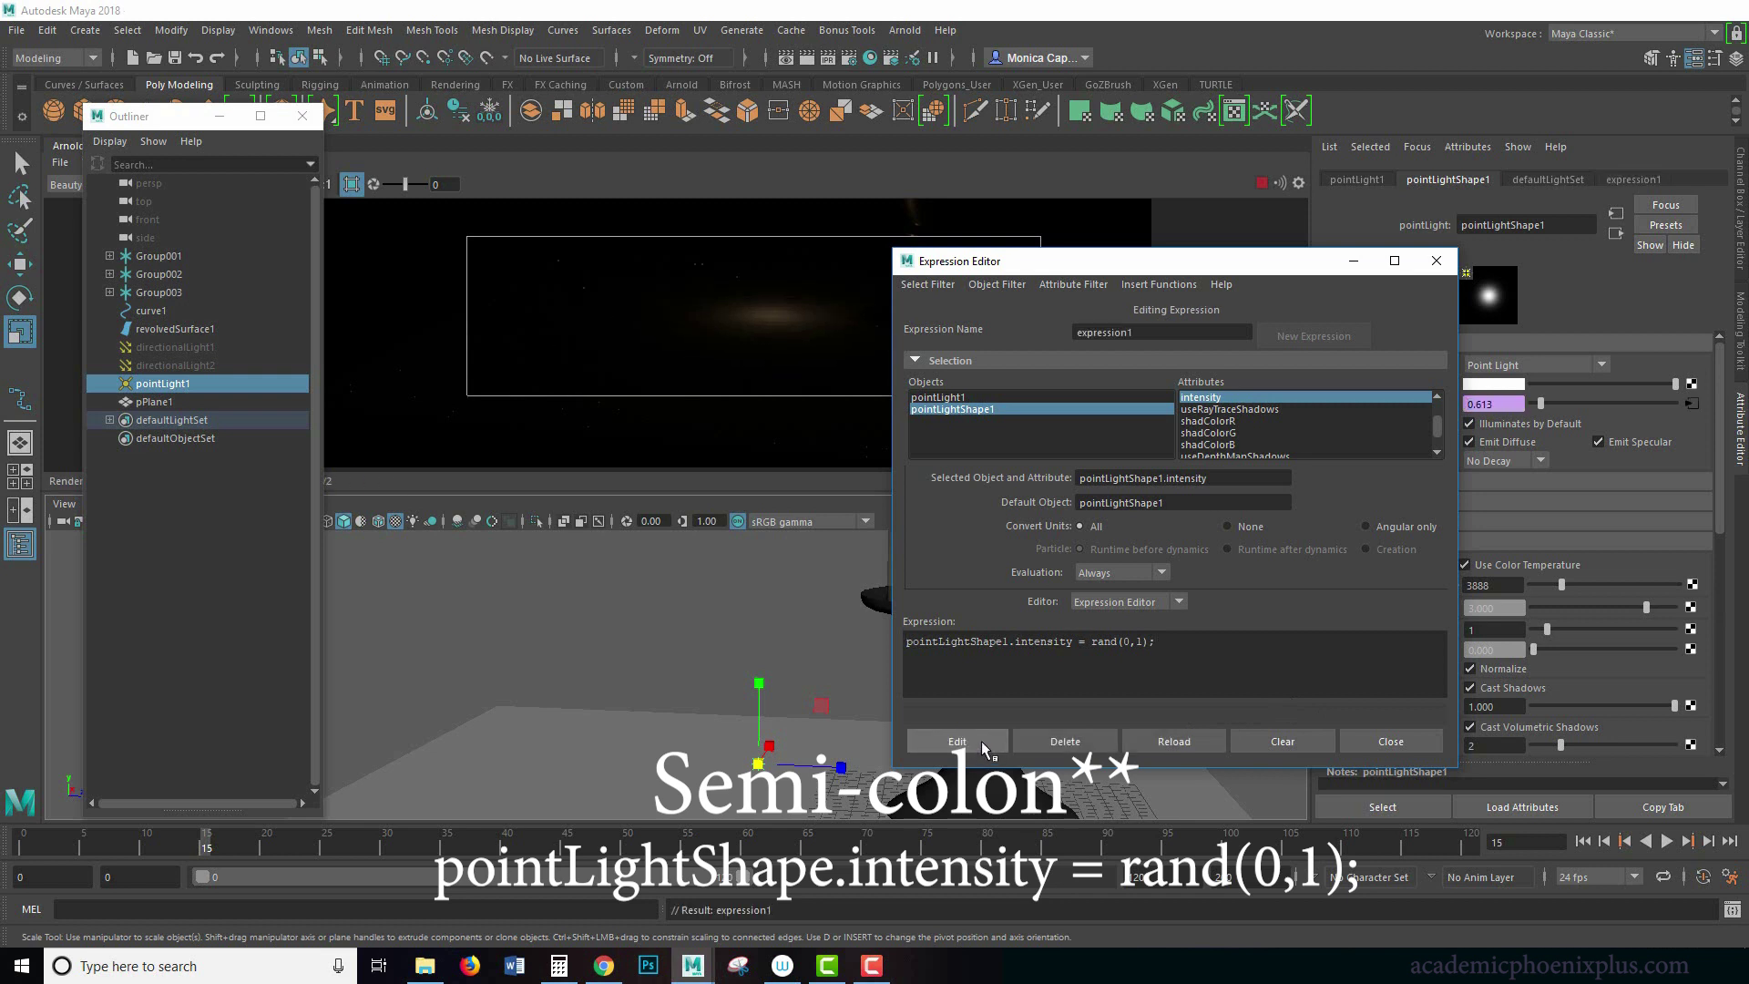
Minimize the Expression Editor, rewind to the first frame, and play the random-intensity animation
{"action": "left_click", "coordinate": [1353, 261]}
{"action": "left_click", "coordinate": [1468, 403]}
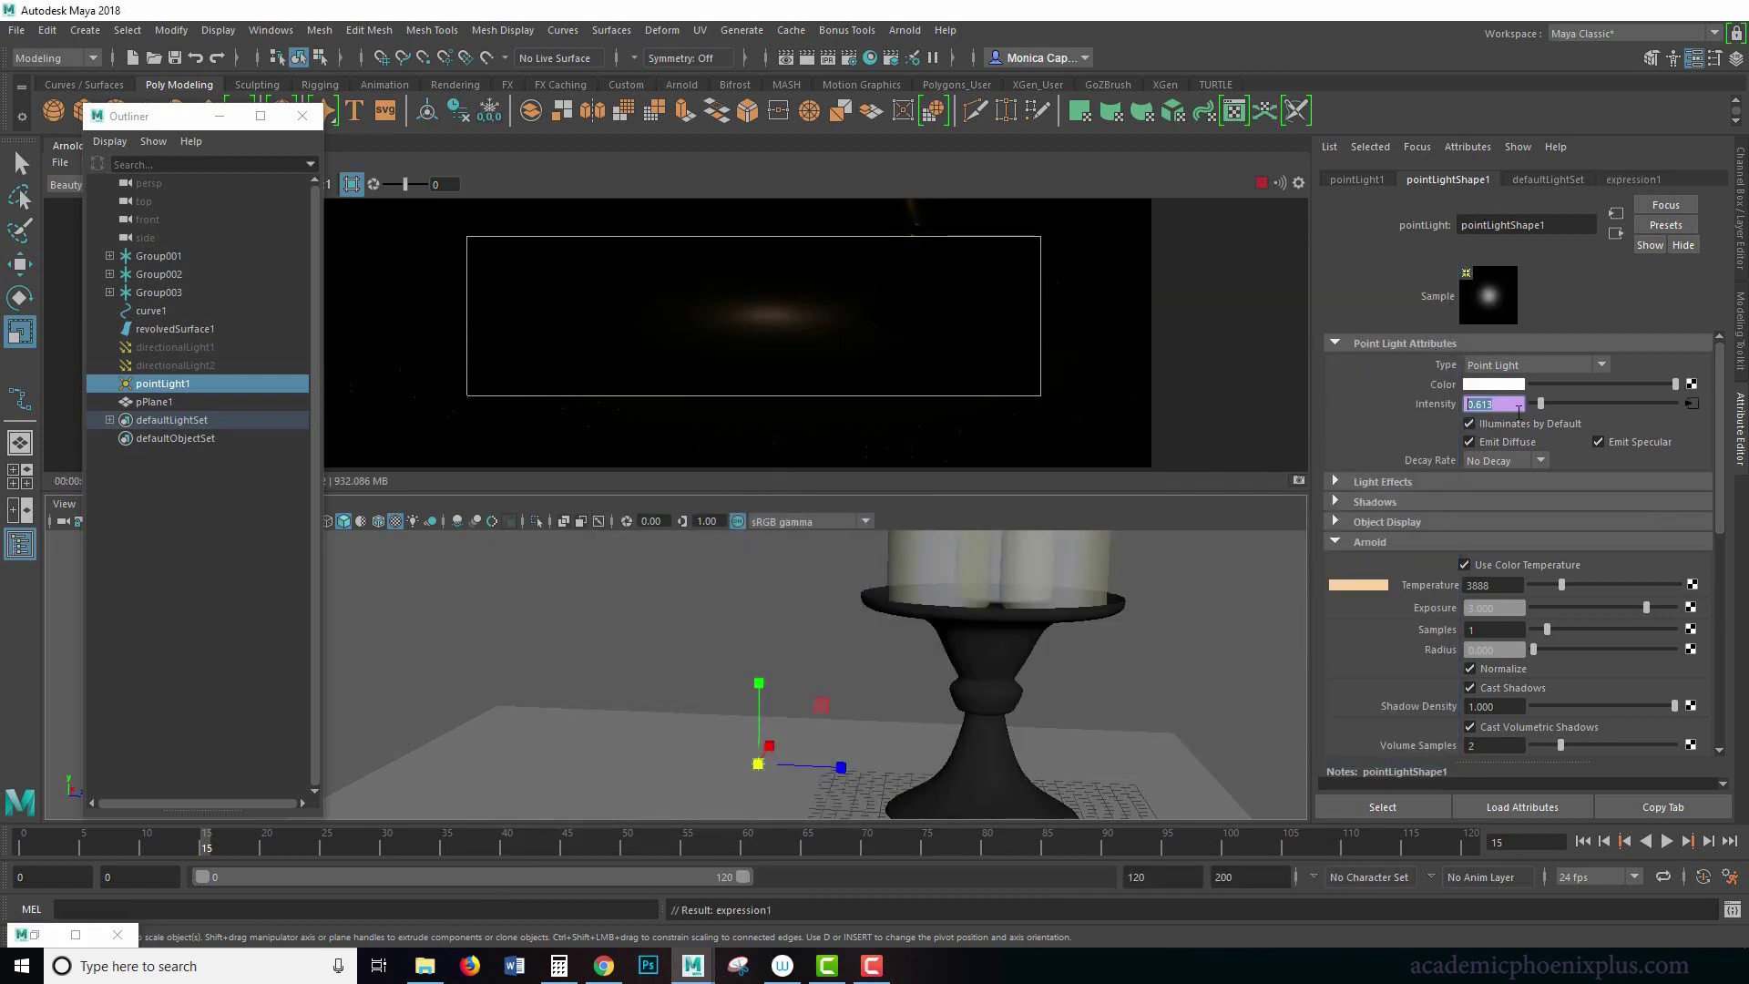
{"action": "key", "text": "Home"}
{"action": "double_click", "coordinate": [1505, 406]}
{"action": "left_click", "coordinate": [40, 844]}
{"action": "key", "text": "alt+v"}
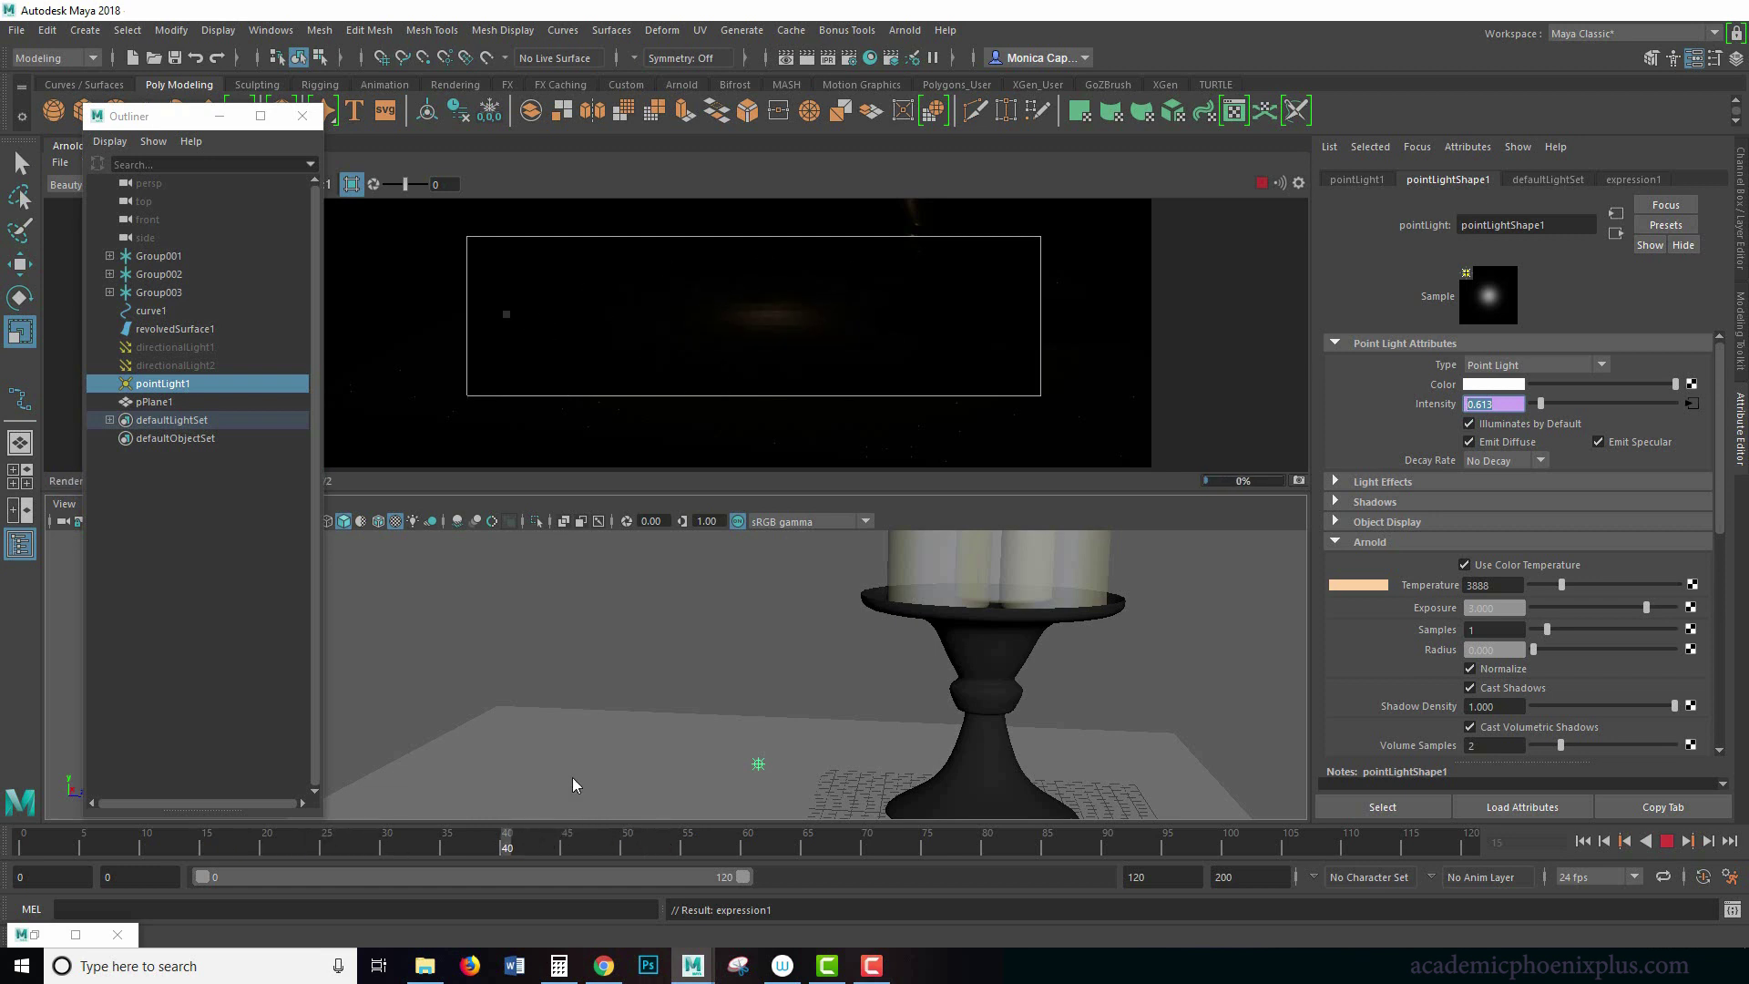
Edit expression1 to use rand(1,5) instead of rand(0,1)
{"action": "right_click", "coordinate": [1439, 402]}
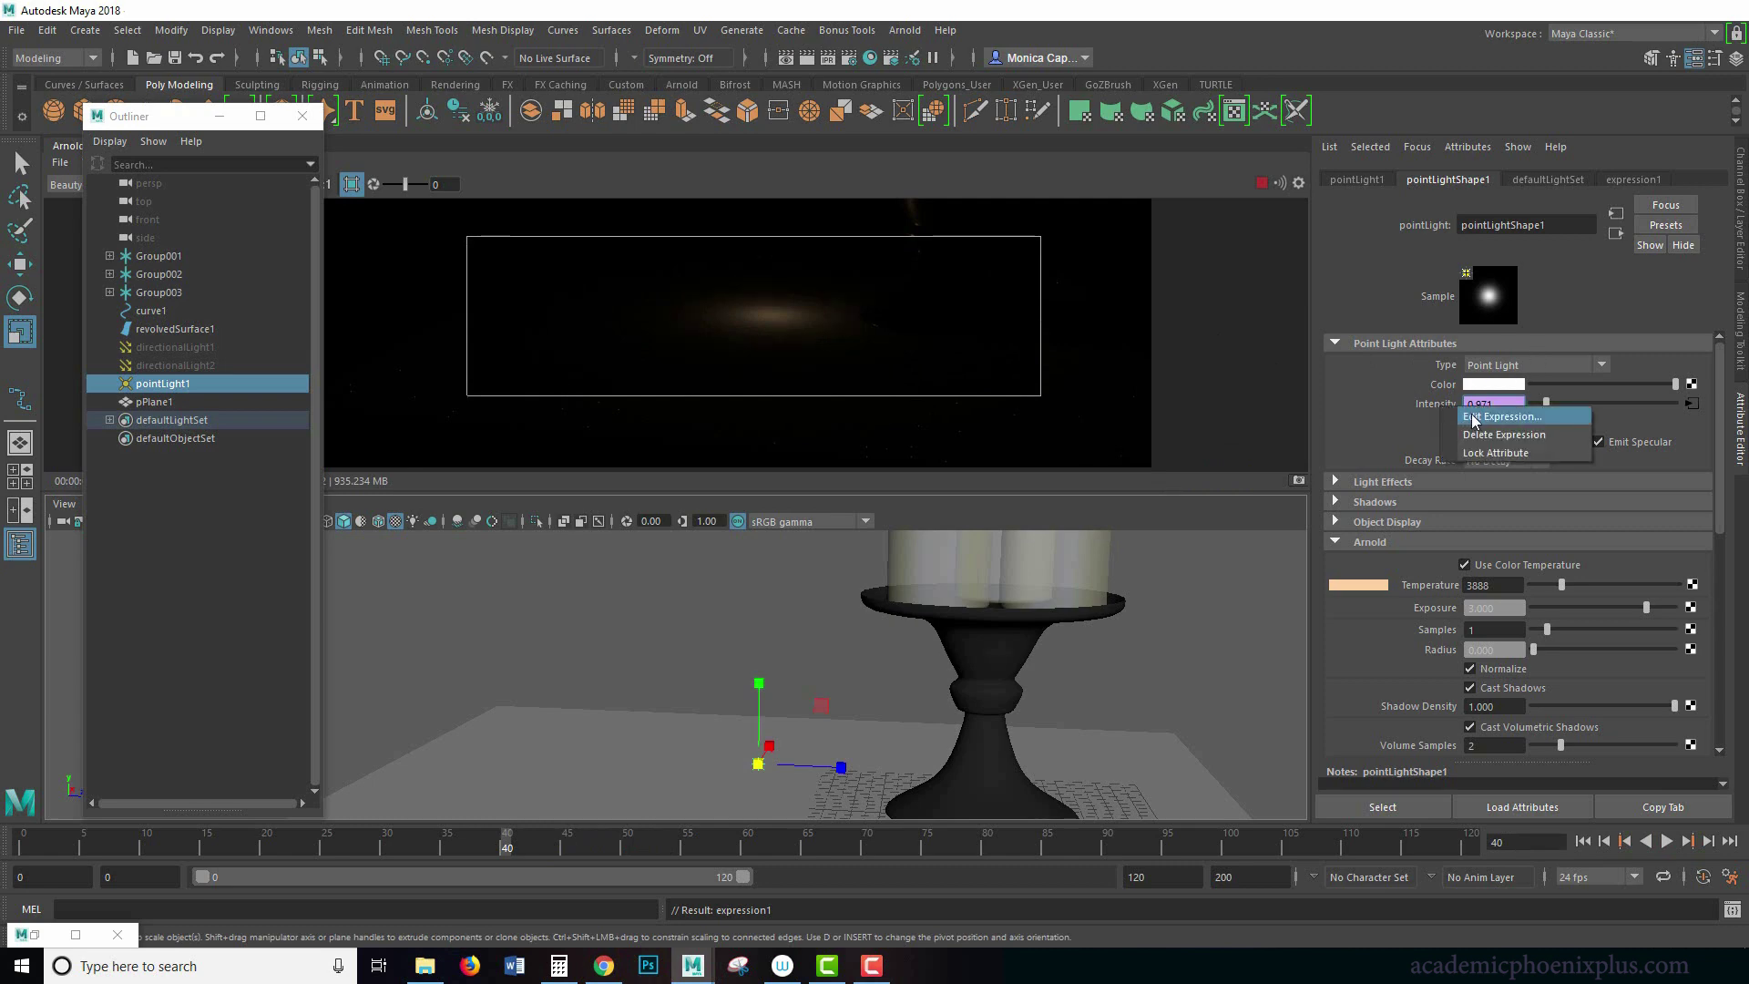
{"action": "left_click", "coordinate": [1478, 418]}
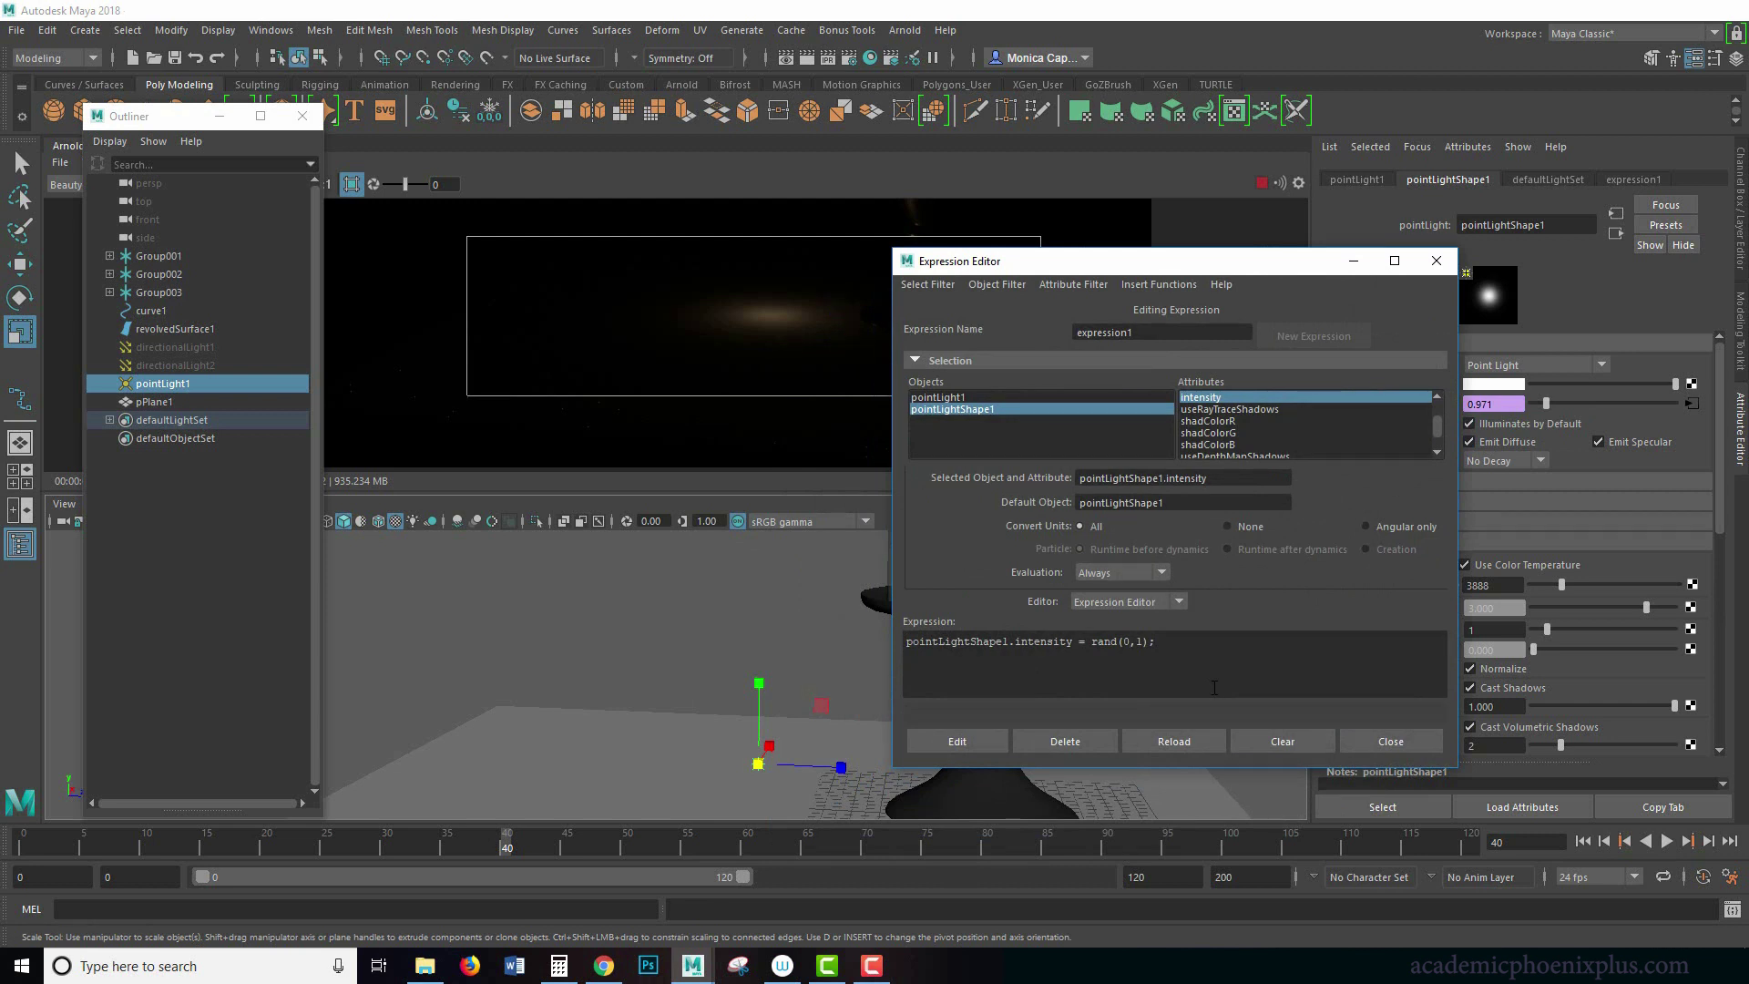
{"action": "key", "text": "BackSpace"}
{"action": "type", "text": "1"}
{"action": "key", "text": "Delete"}
{"action": "left_click", "coordinate": [971, 747]}
Scrub and play the timeline to watch the flicker, closing the Expression Editor
{"action": "left_click", "coordinate": [20, 847]}
{"action": "key", "text": "alt+v"}
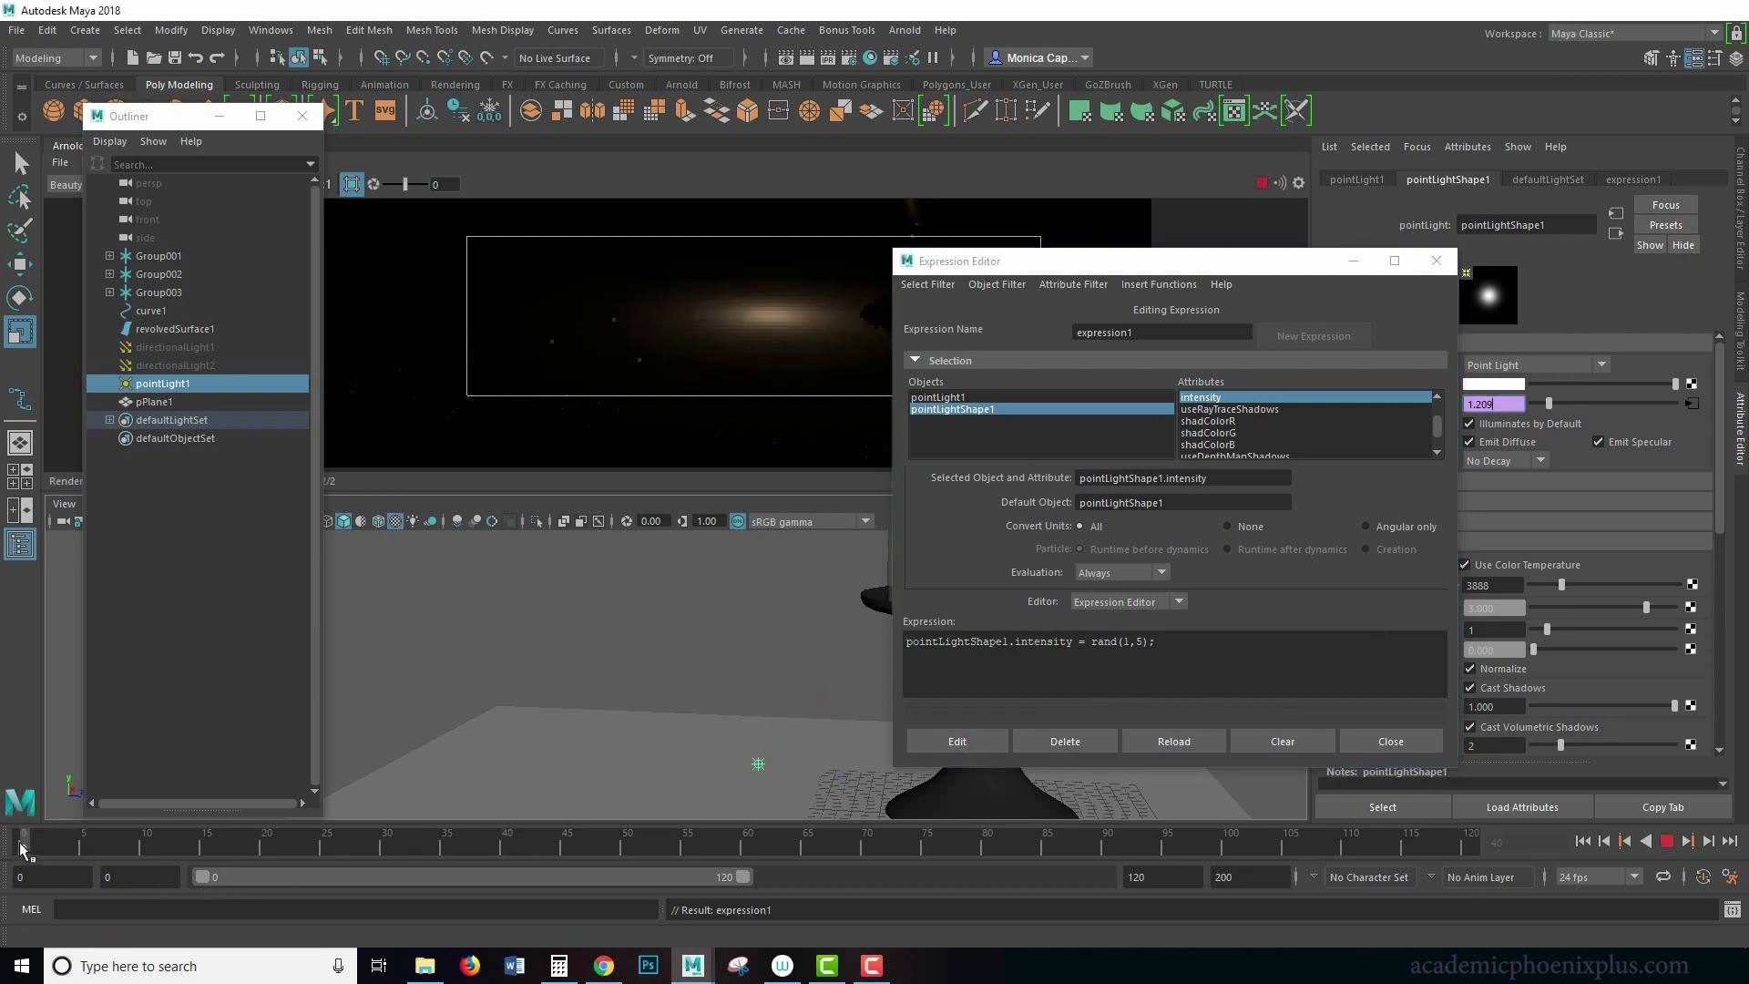
{"action": "left_click_drag", "start_coordinate": [20, 847], "coordinate": [925, 847]}
{"action": "left_click_drag", "start_coordinate": [774, 841], "coordinate": [641, 843]}
{"action": "left_click_drag", "start_coordinate": [490, 844], "coordinate": [27, 845]}
{"action": "left_click", "coordinate": [1436, 261]}
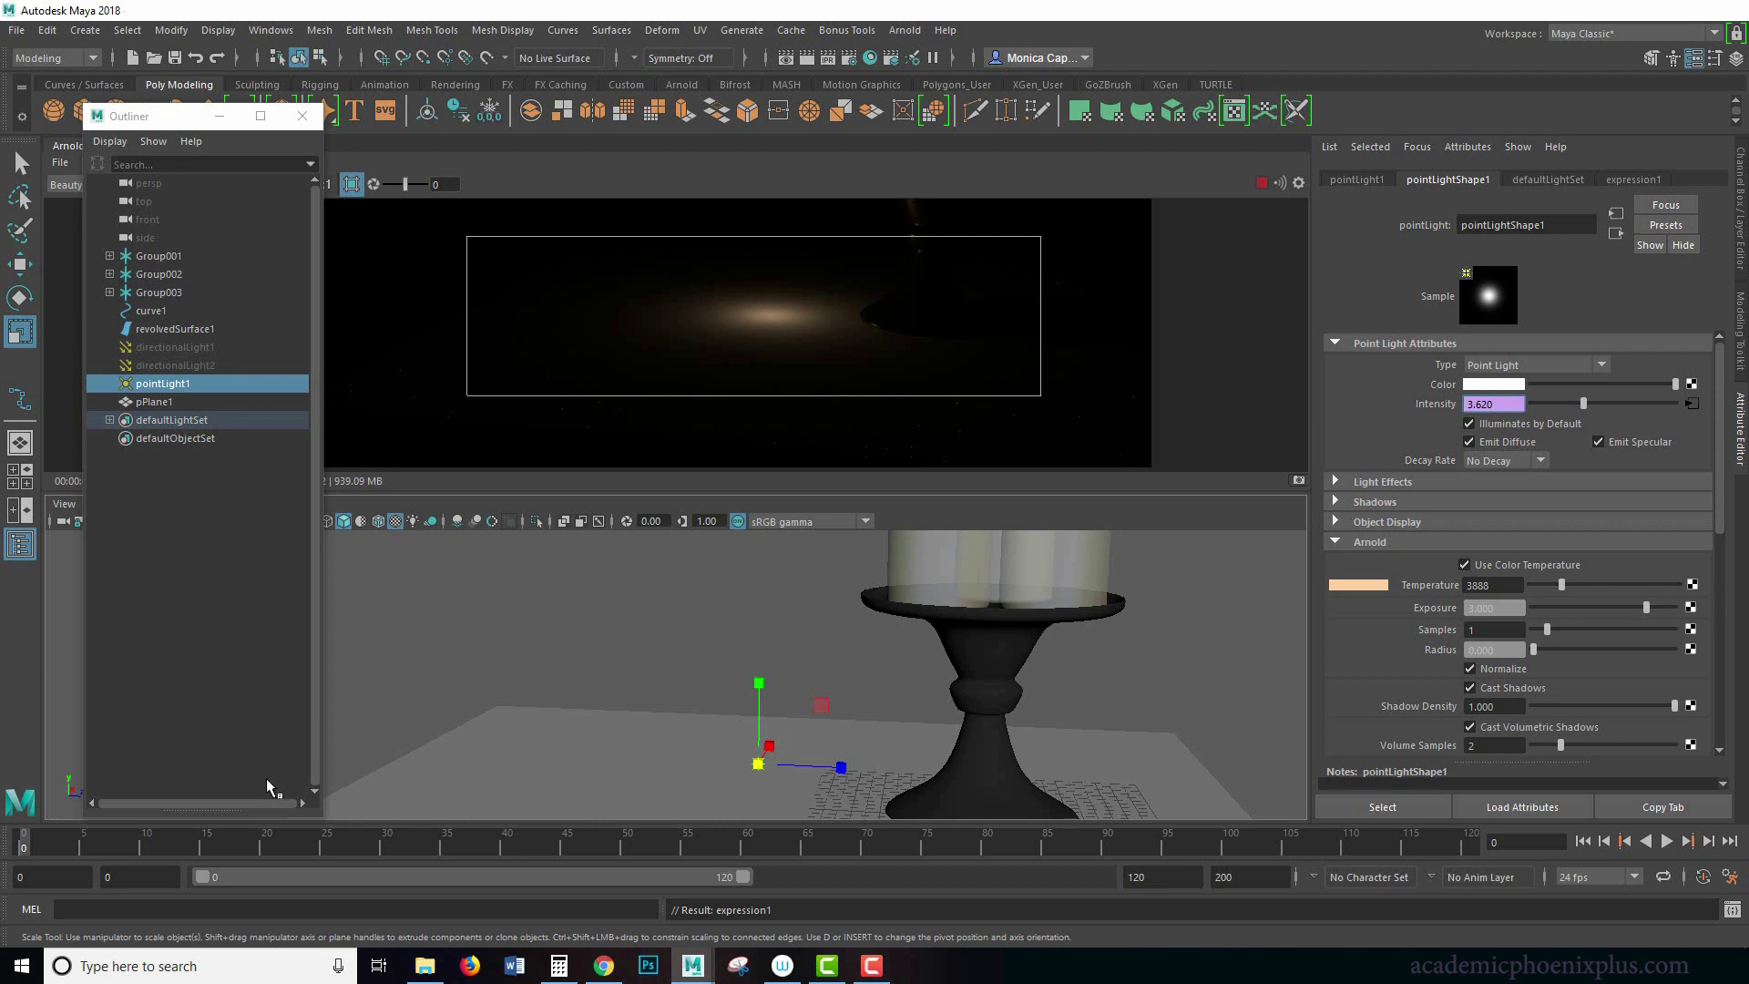
{"action": "key", "text": "alt+v"}
{"action": "left_click_drag", "start_coordinate": [42, 844], "coordinate": [4, 841]}
Open the Intensity expression for editing and select its rand(1,5) call
{"action": "right_click", "coordinate": [1441, 406]}
{"action": "left_click", "coordinate": [1481, 419]}
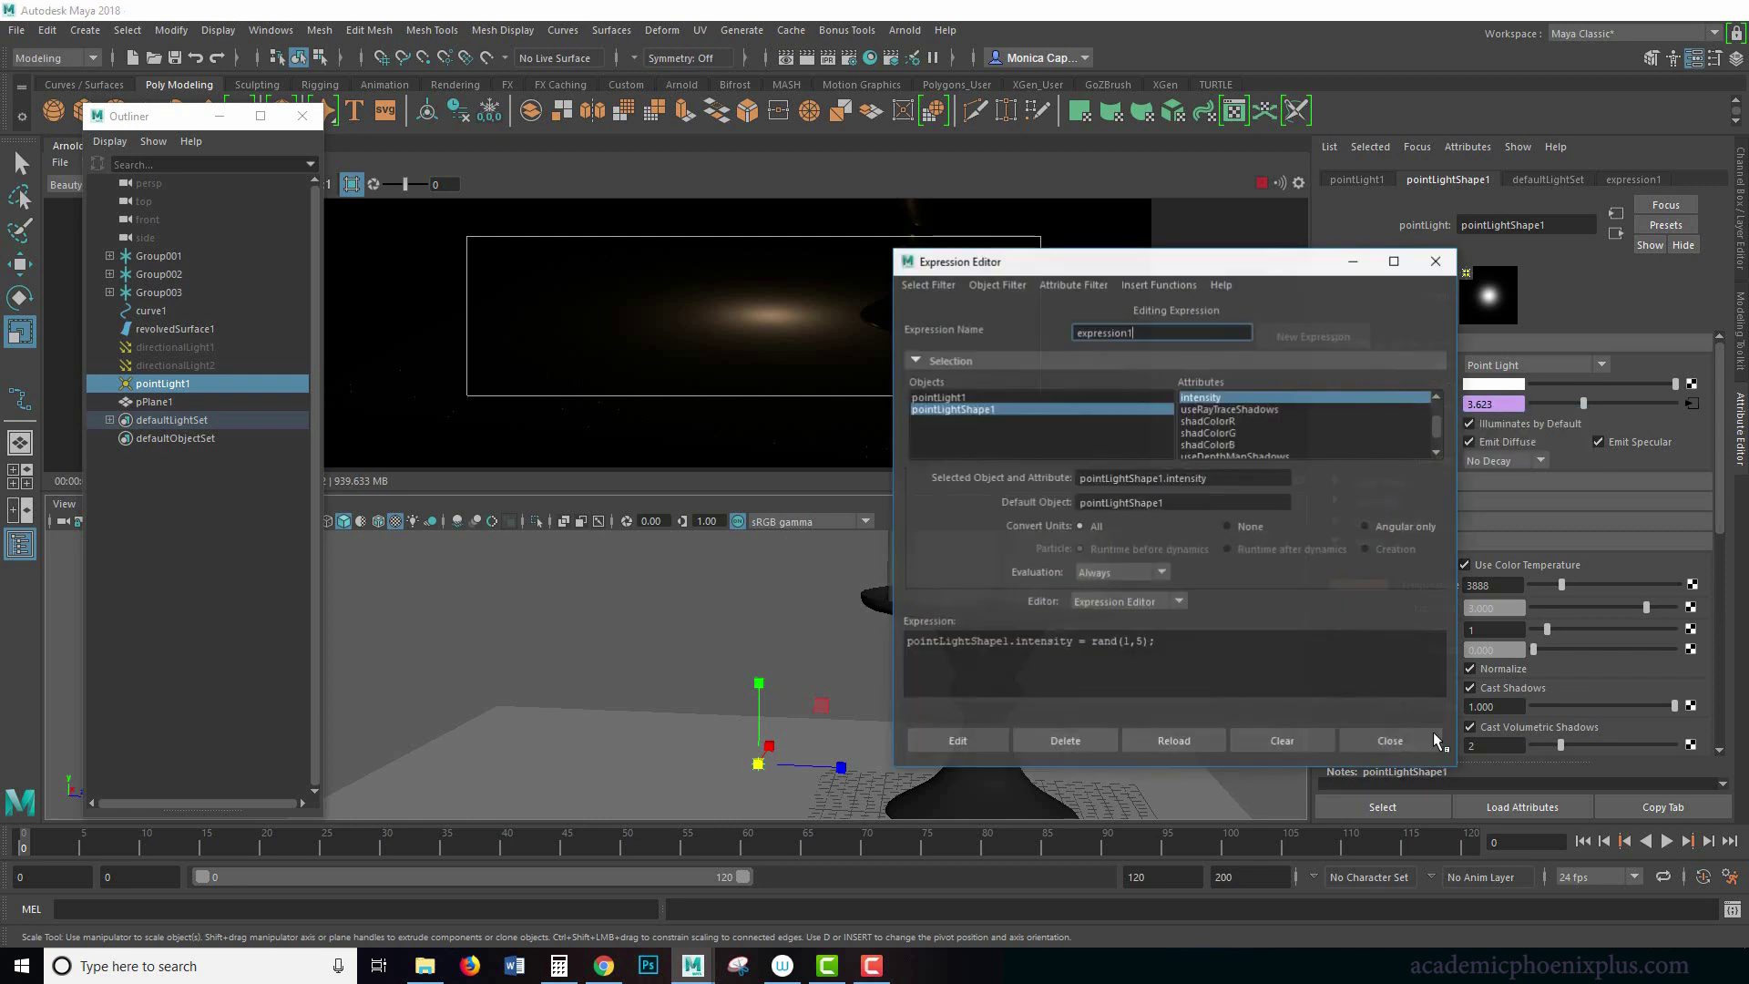
{"action": "left_click", "coordinate": [1044, 655]}
{"action": "left_click_drag", "start_coordinate": [1096, 641], "coordinate": [1155, 642]}
{"action": "key", "text": "alt+Tab"}
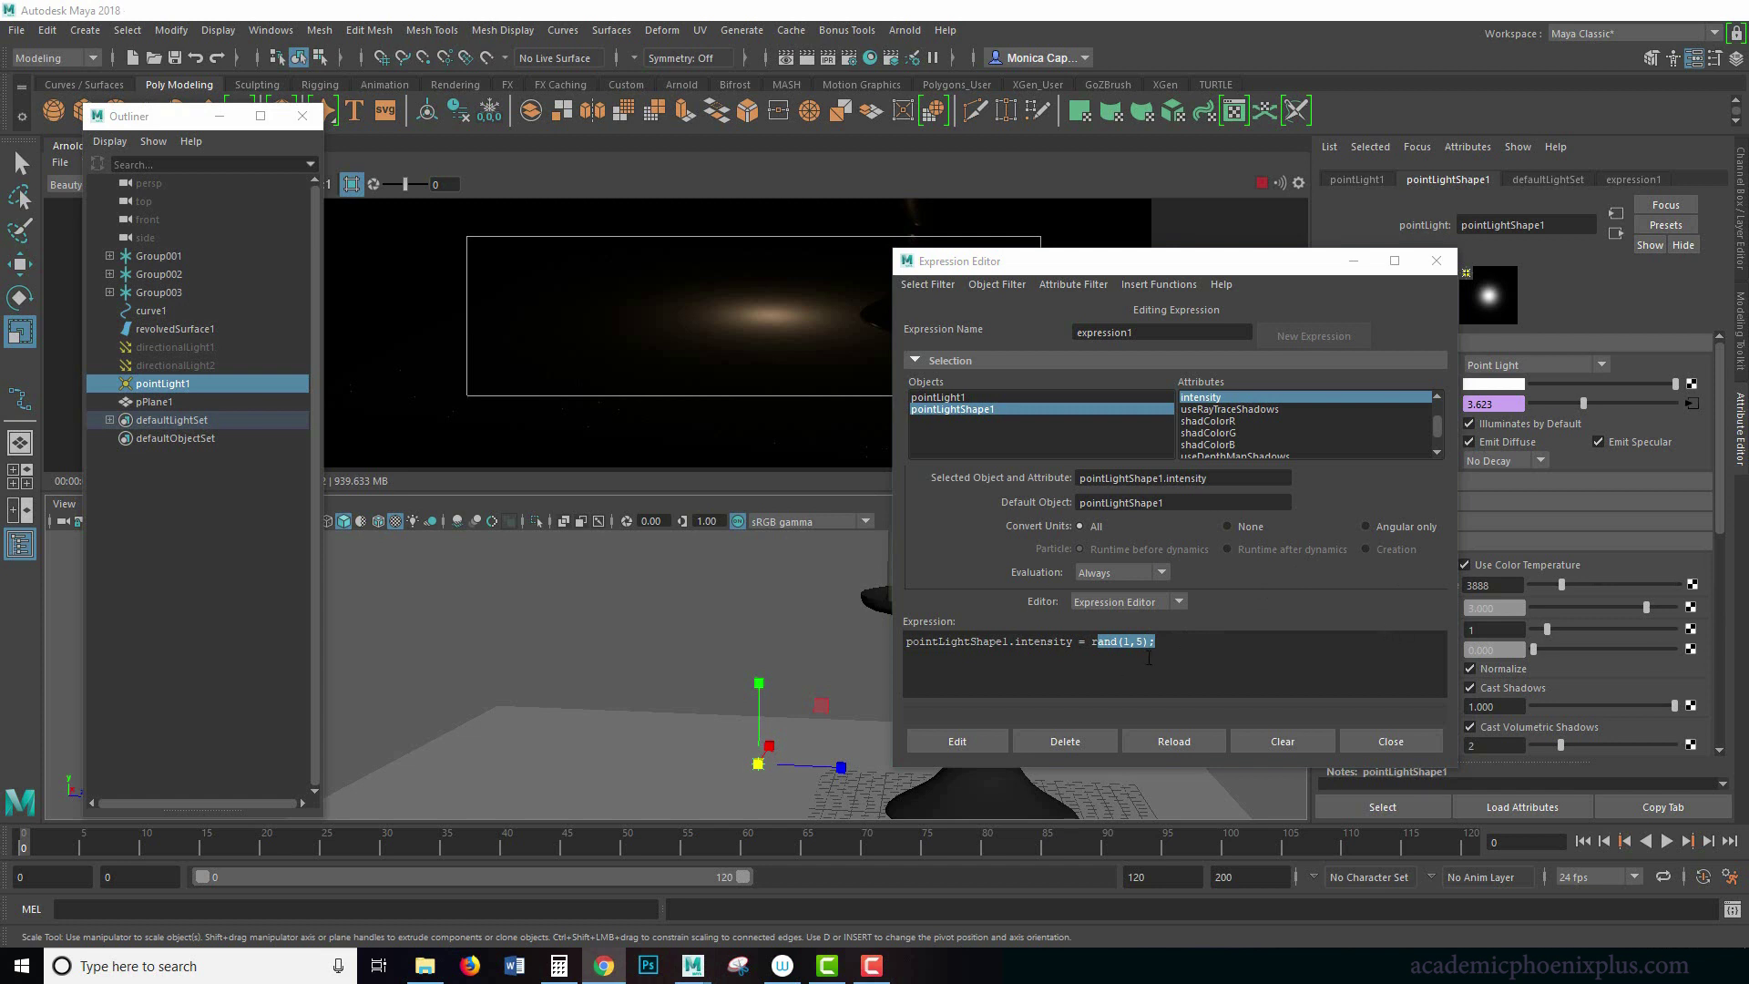
{"action": "left_click_drag", "start_coordinate": [1155, 641], "coordinate": [1094, 643]}
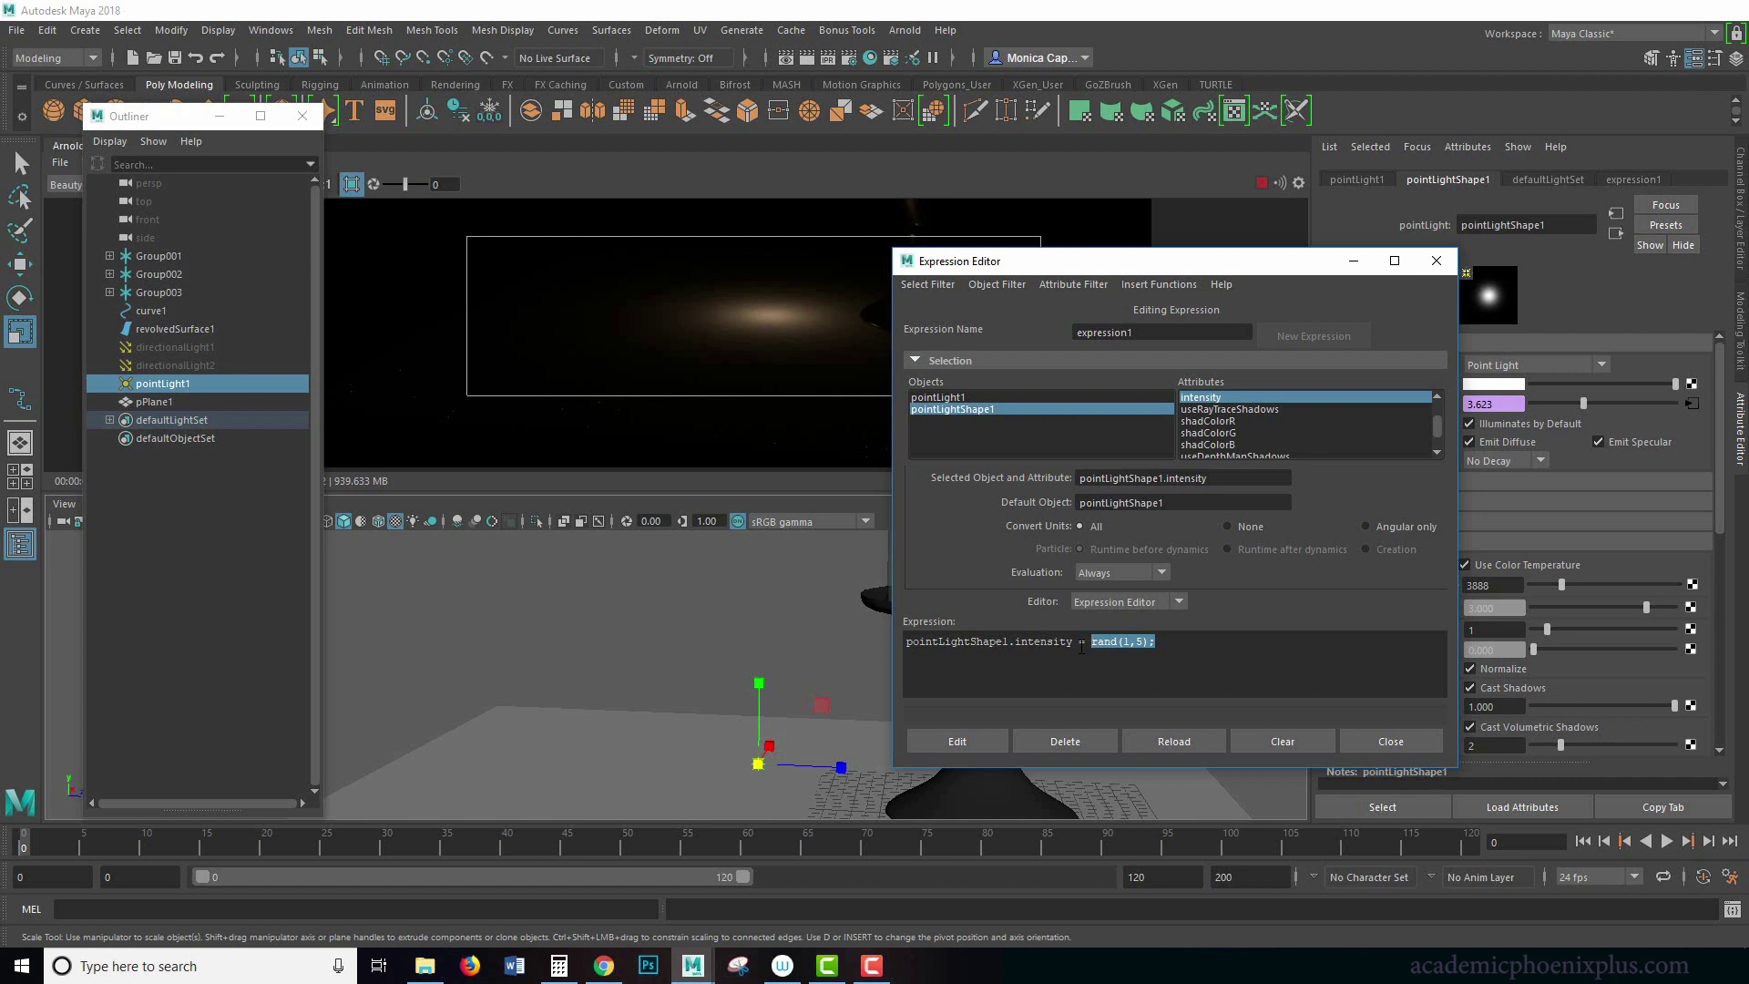
Replace the call with sin(time), apply it, and play then stop the animation
{"action": "type", "text": "s"}
{"action": "key", "text": "BackSpace"}
{"action": "type", "text": "()"}
{"action": "type", "text": "time"}
{"action": "left_click", "coordinate": [968, 740]}
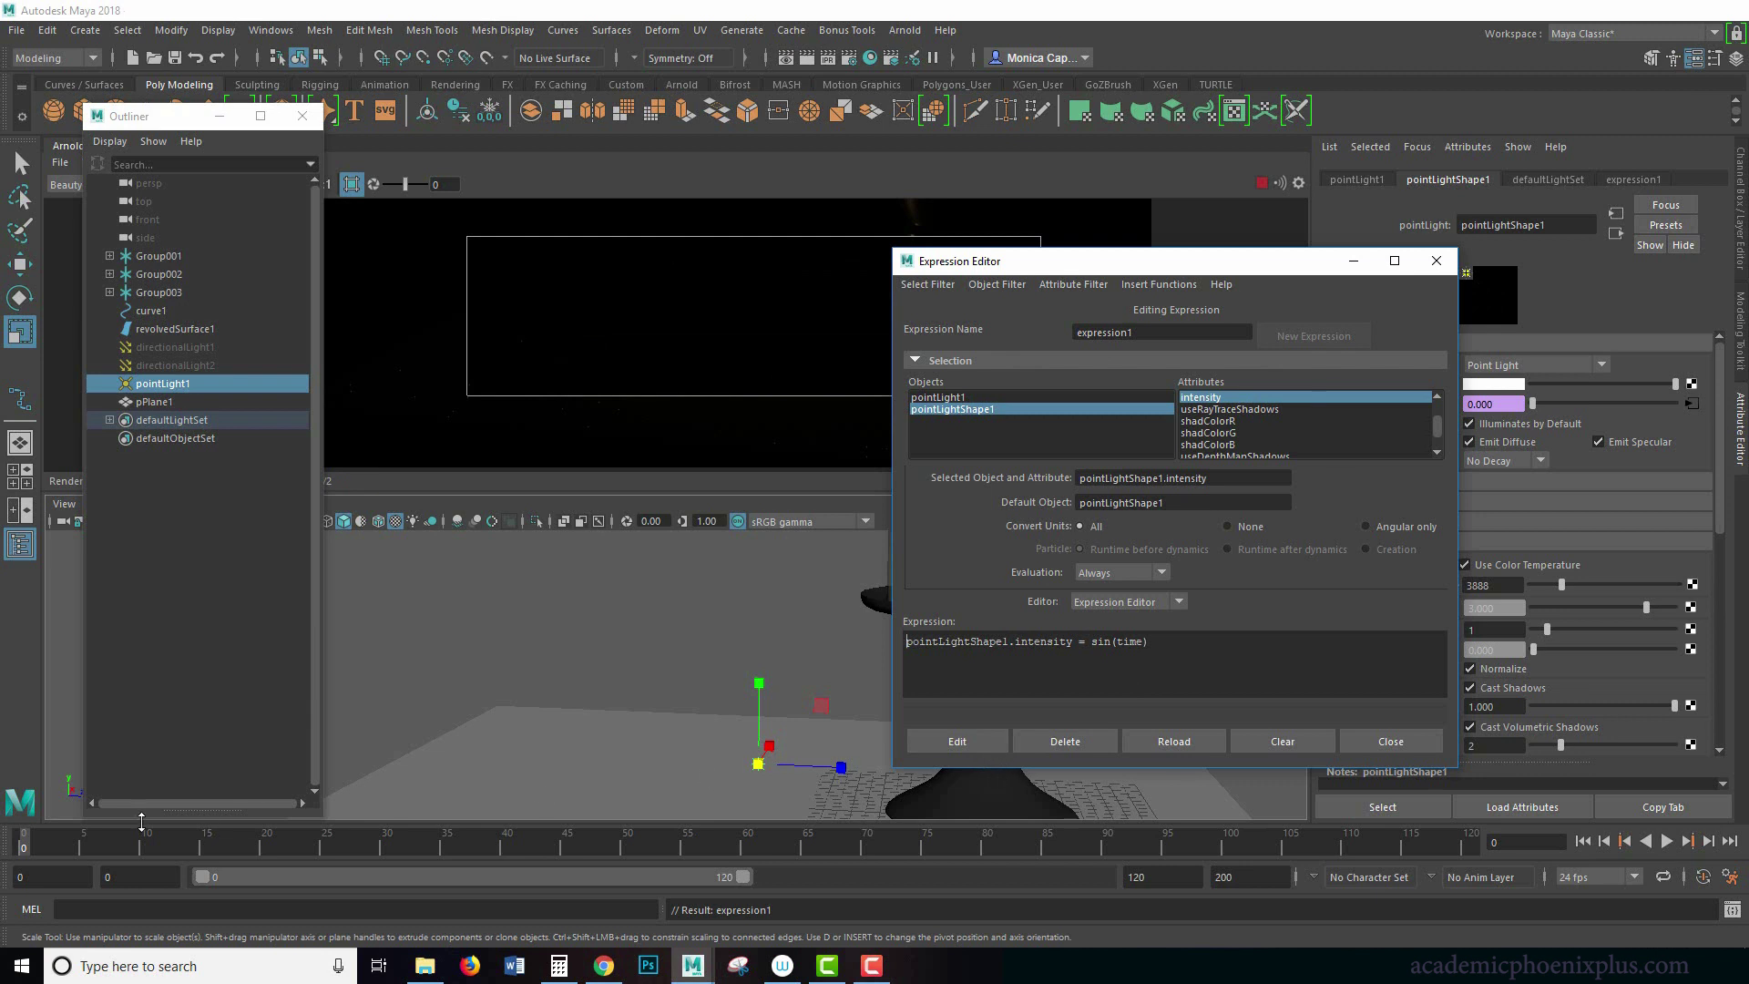
{"action": "left_click", "coordinate": [36, 843]}
{"action": "key", "text": "alt+v"}
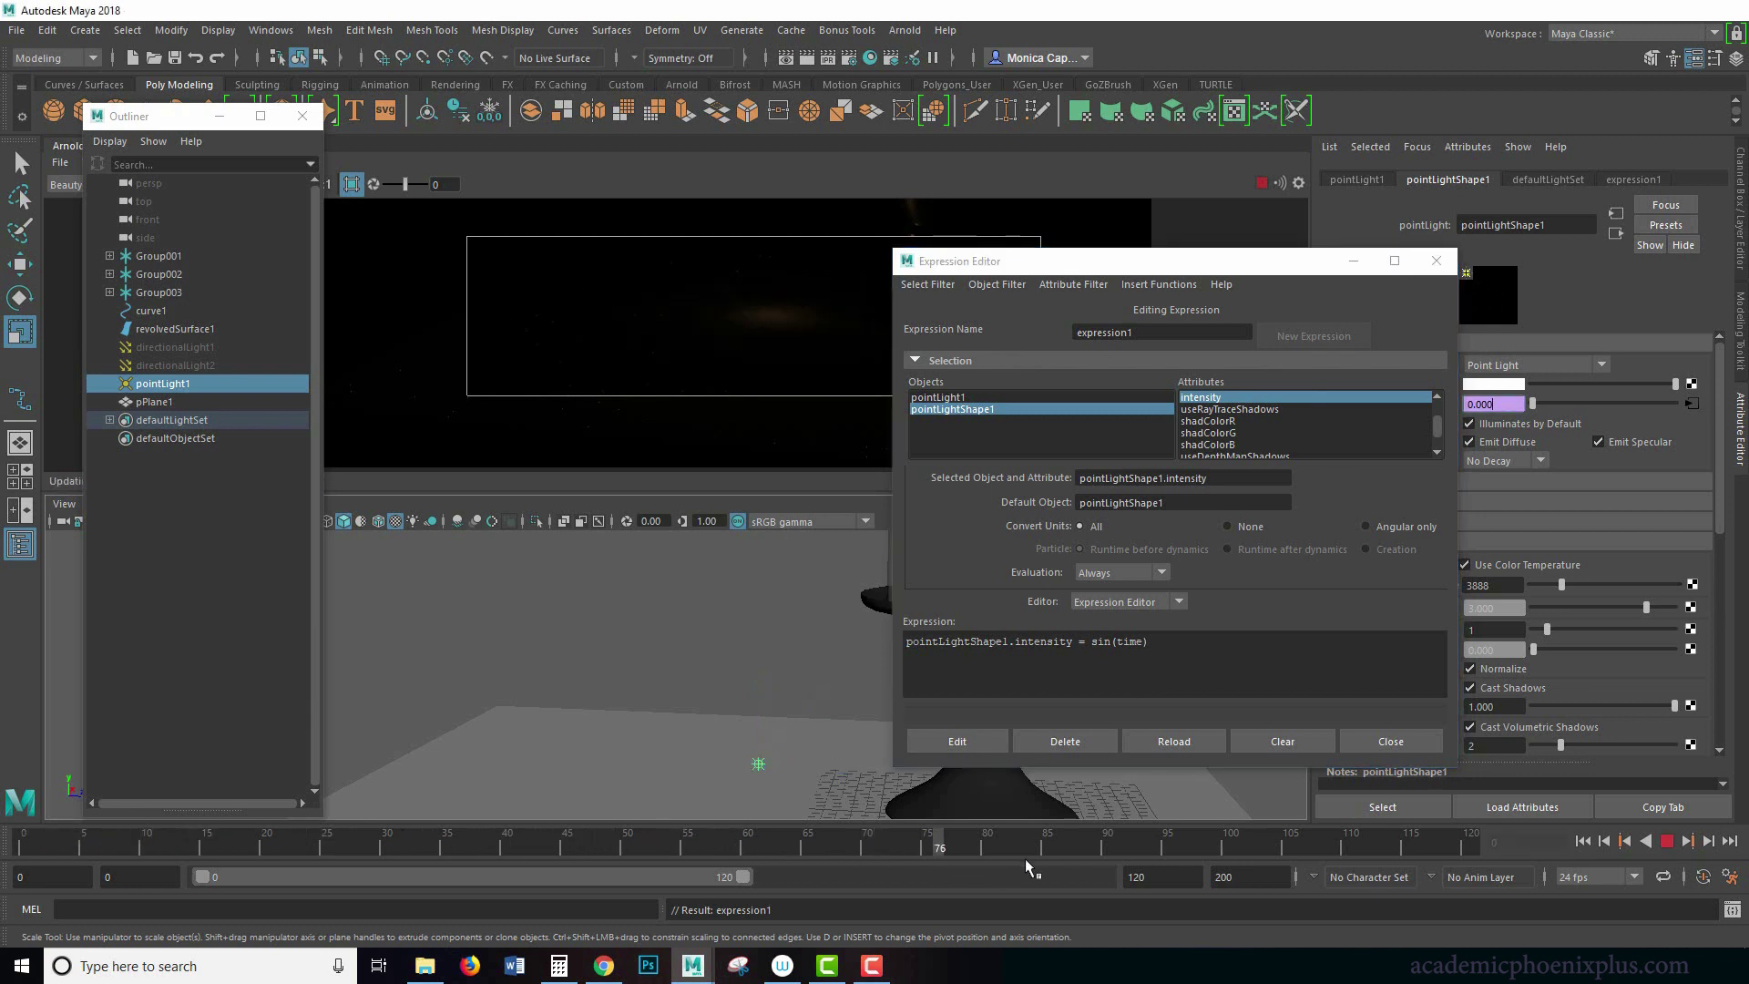
{"action": "key", "text": "alt+v"}
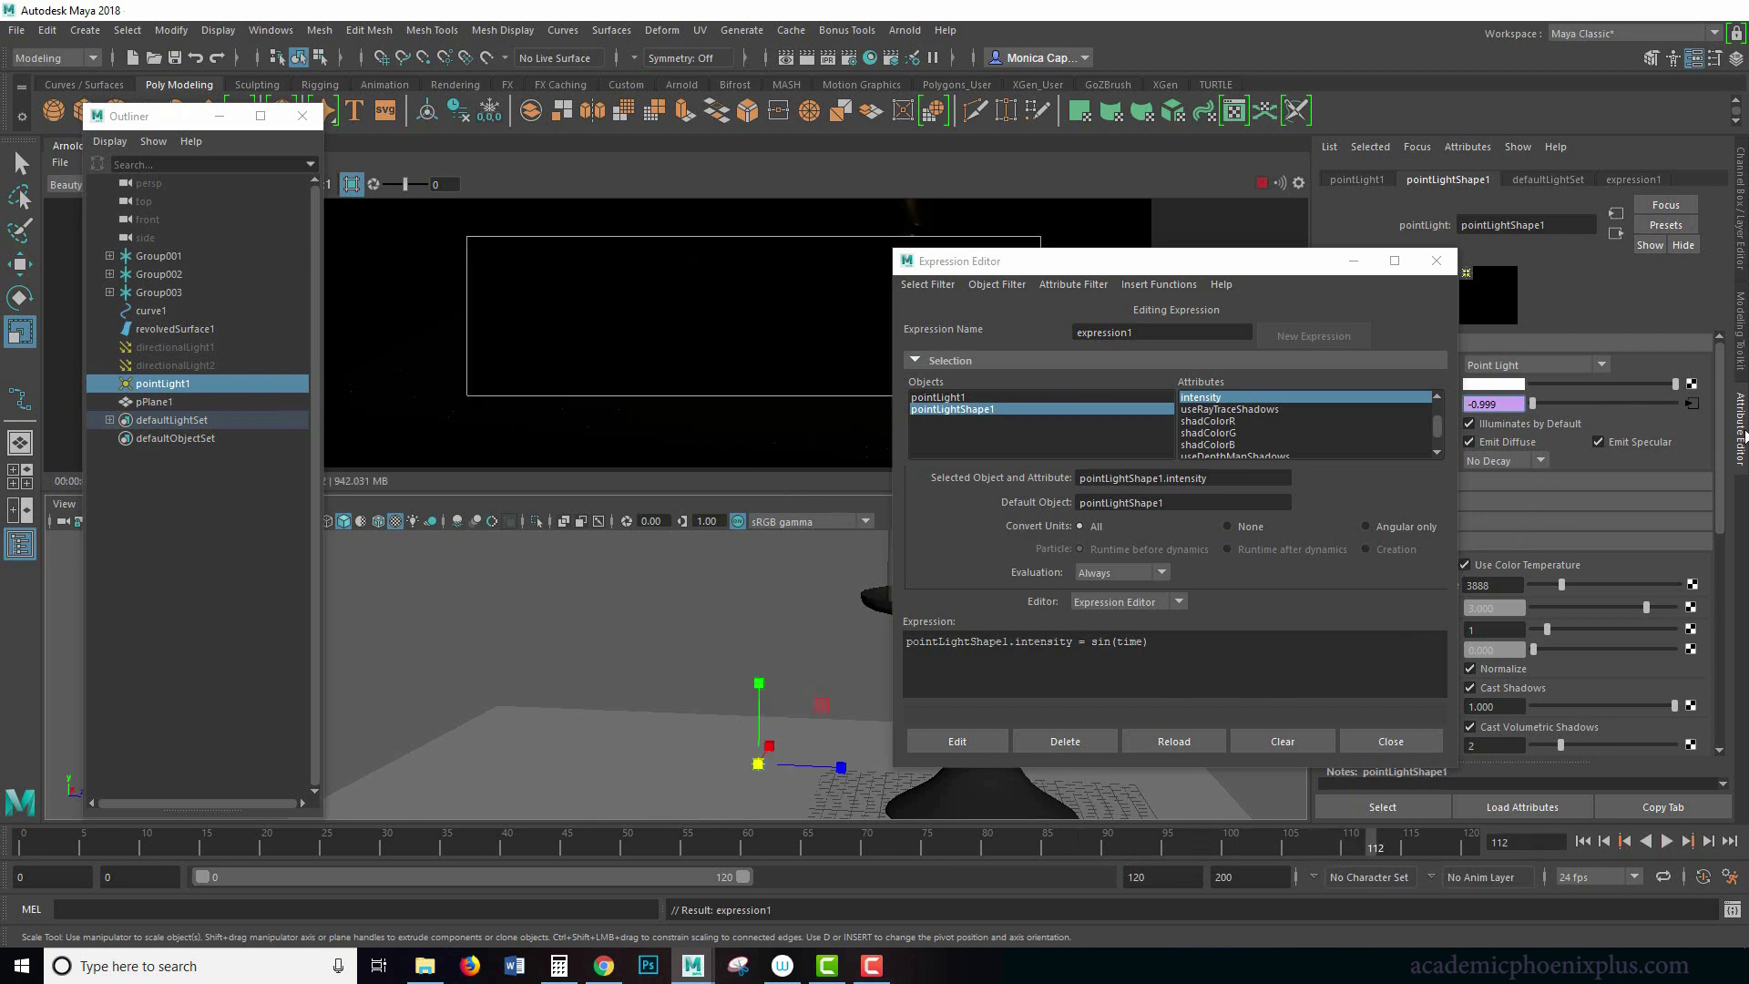
Check the light's intensity on the timeline, then apply pointLightShape1.intensity = (sin(time)+1)
{"action": "left_click_drag", "start_coordinate": [1228, 267], "coordinate": [1087, 245]}
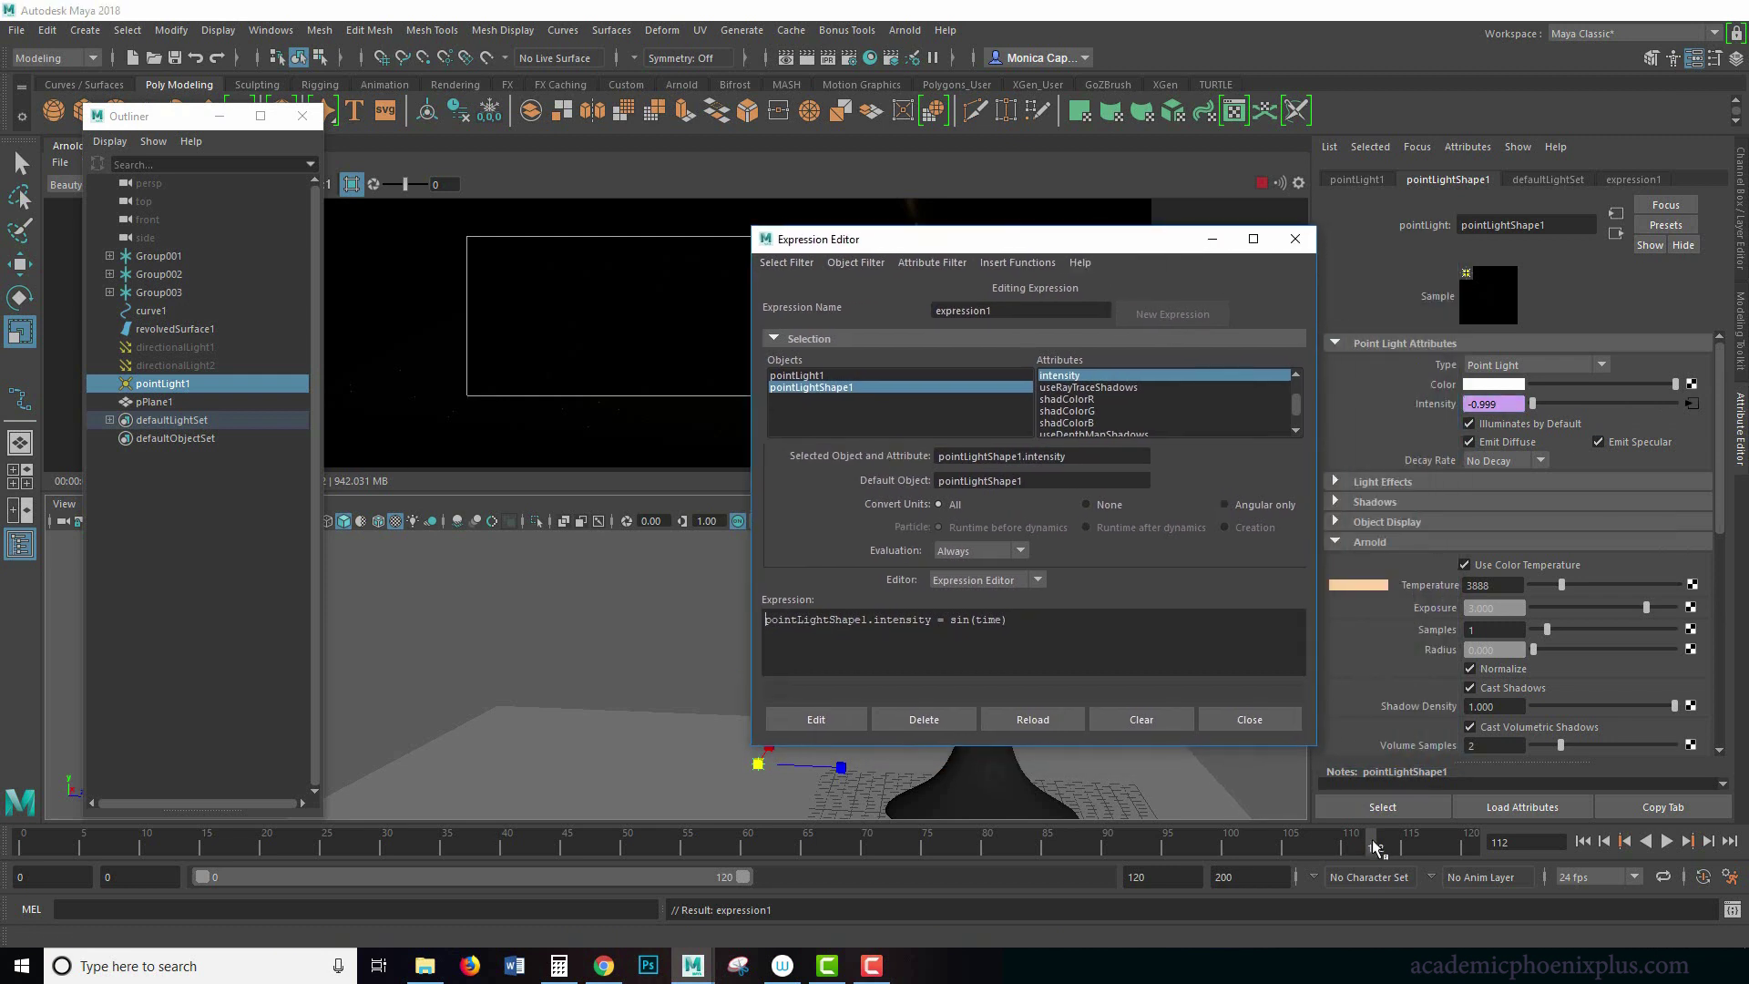
{"action": "key", "text": "alt+v"}
{"action": "left_click_drag", "start_coordinate": [1175, 850], "coordinate": [1001, 856]}
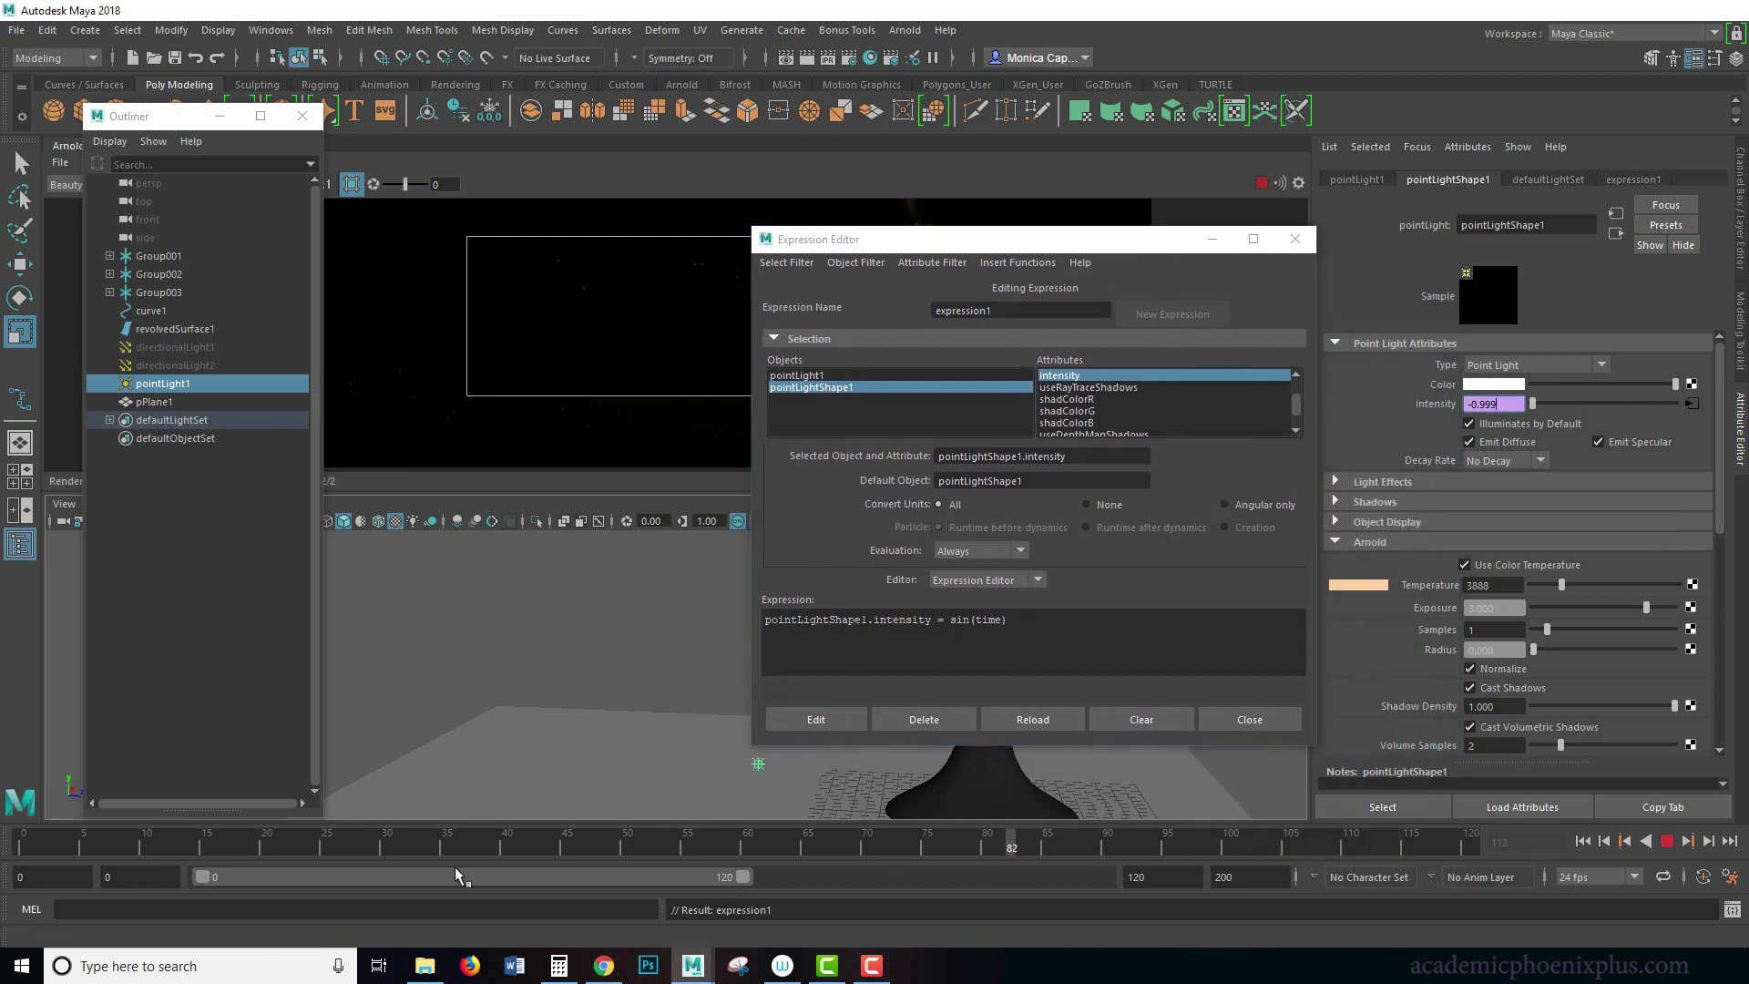
{"action": "left_click_drag", "start_coordinate": [445, 849], "coordinate": [291, 838]}
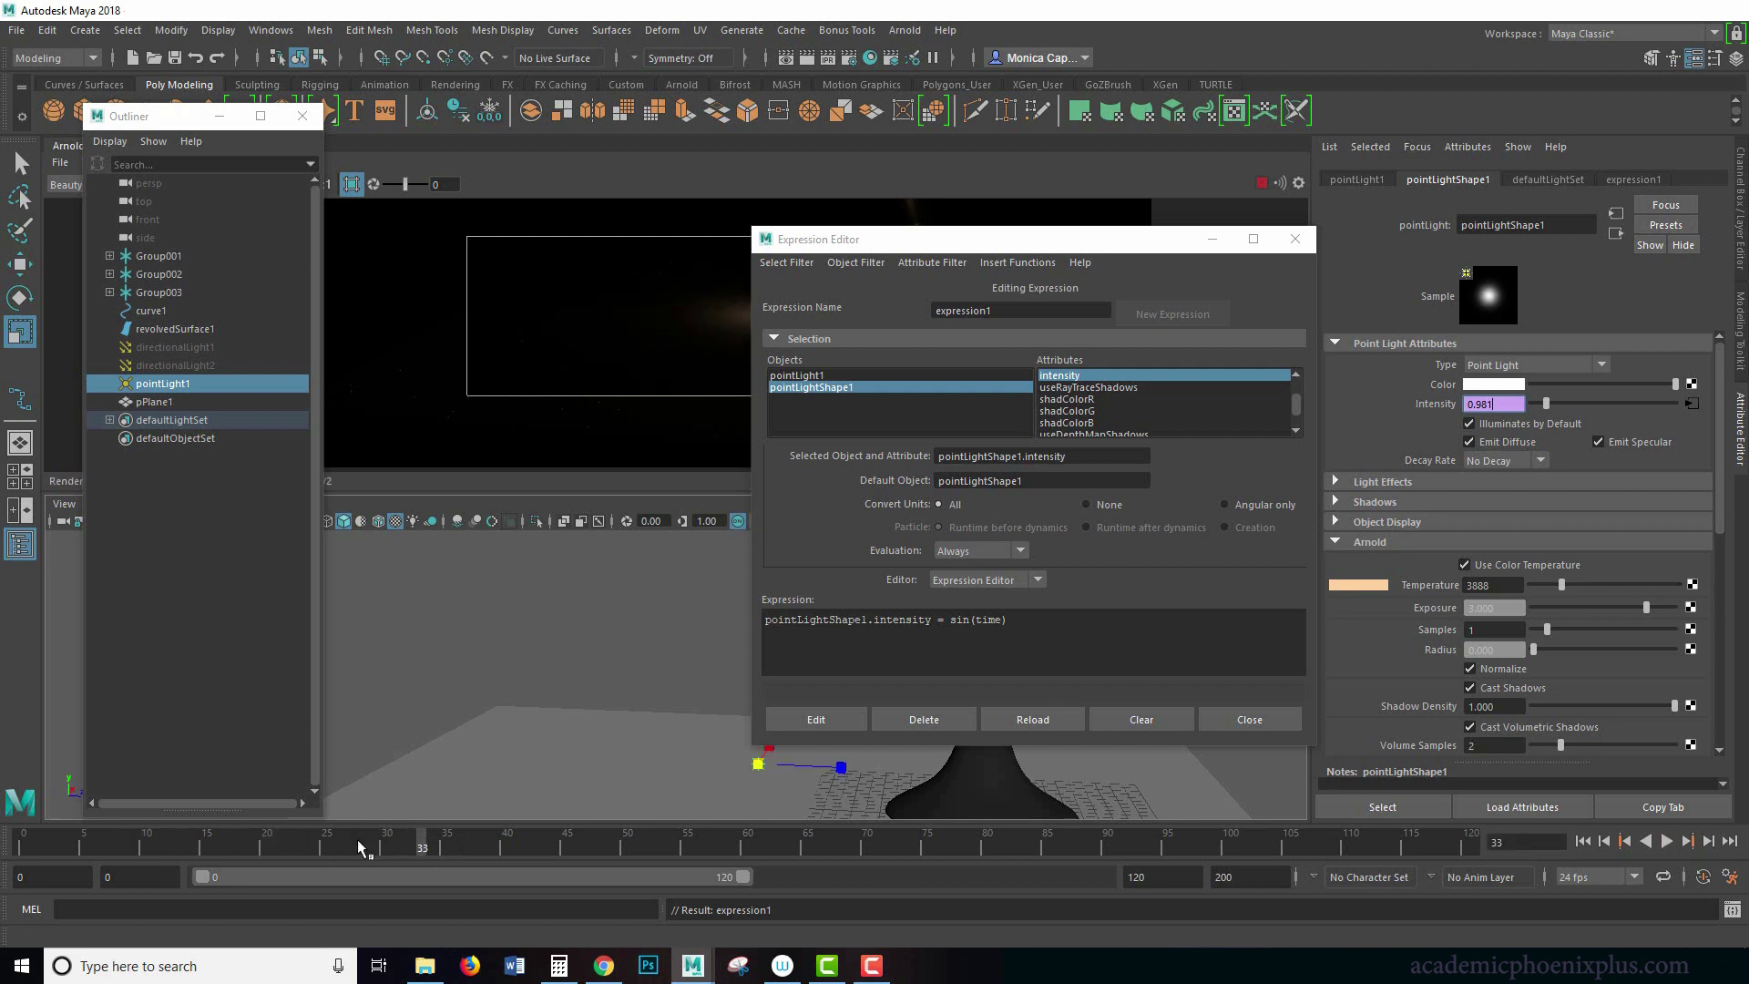
{"action": "left_click", "coordinate": [1055, 610]}
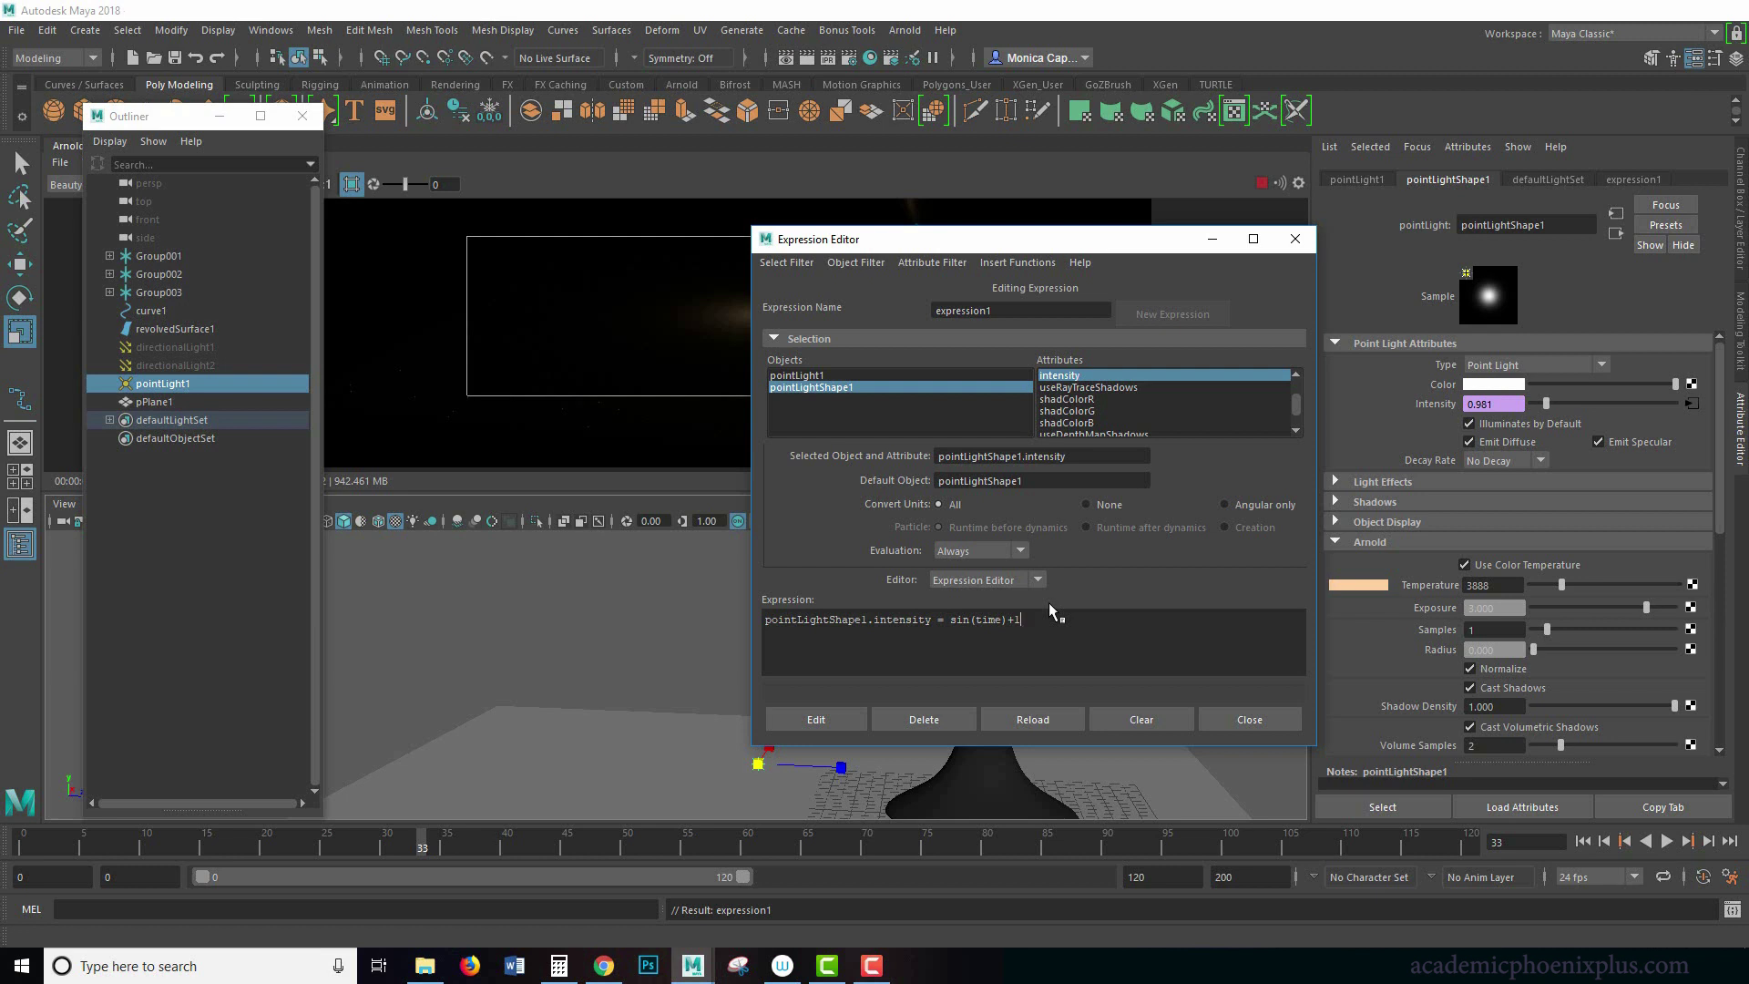
{"action": "key", "text": "KP_Enter"}
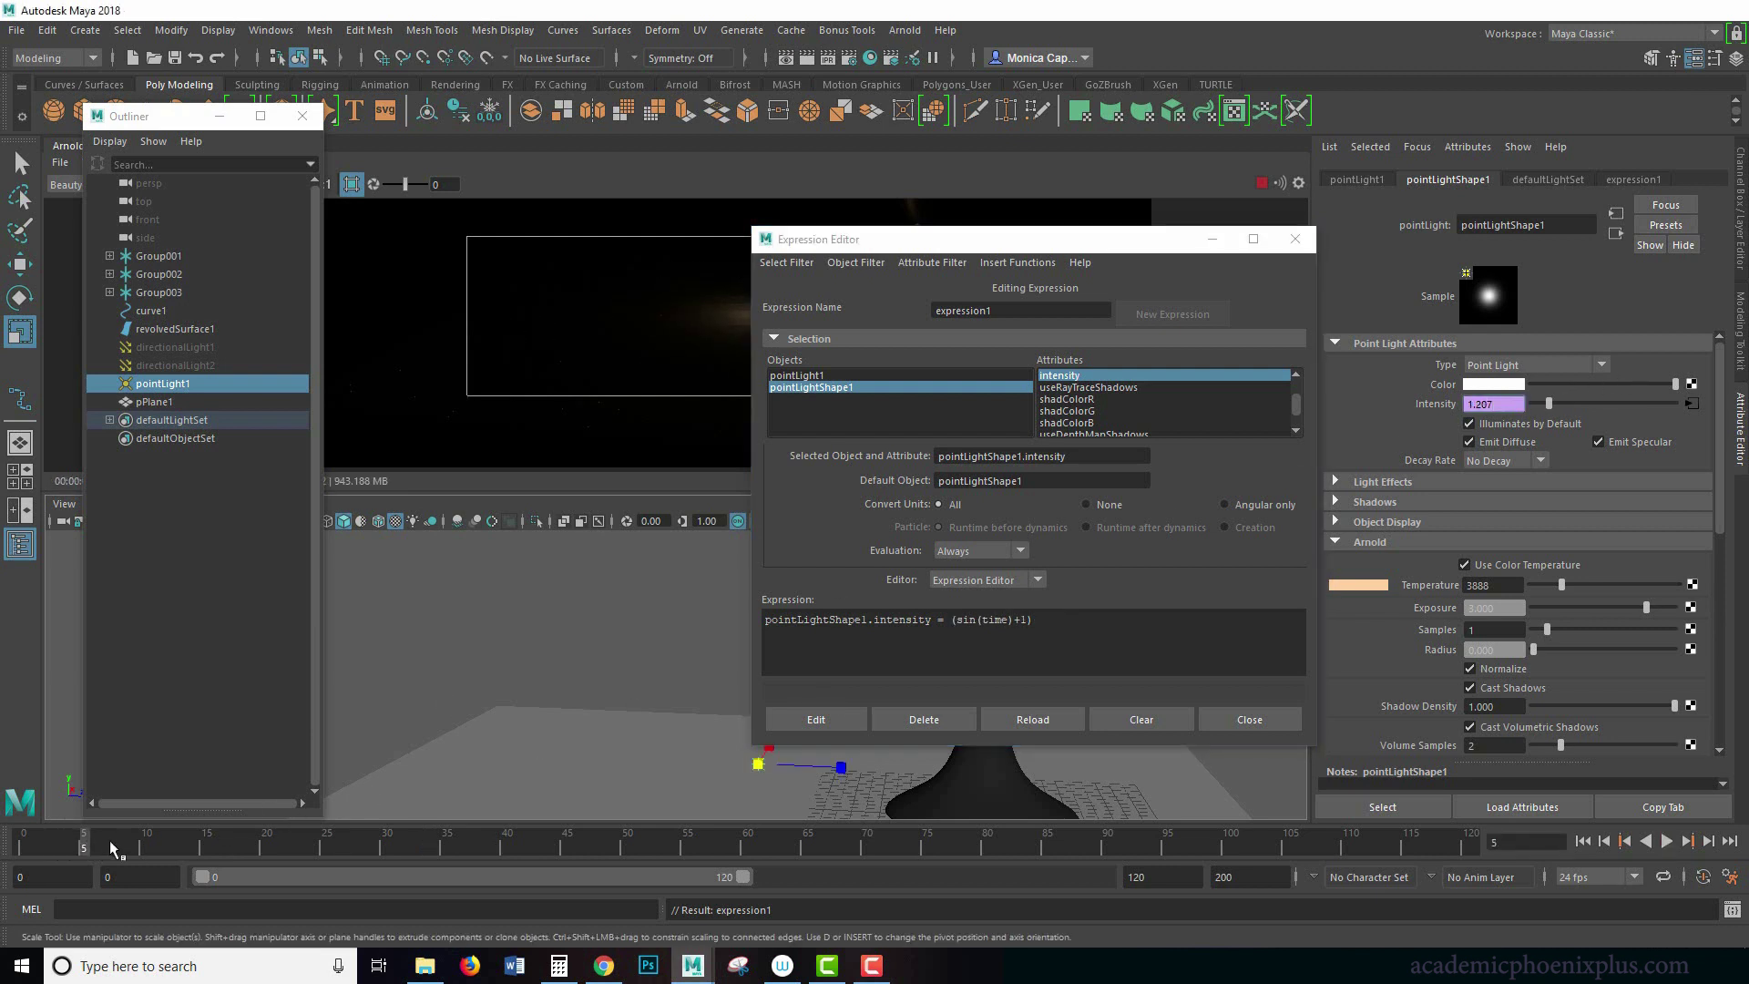
Play and scrub frames 40–48 and back to frame 8 to confirm intensity stays positive
{"action": "key", "text": "alt+v"}
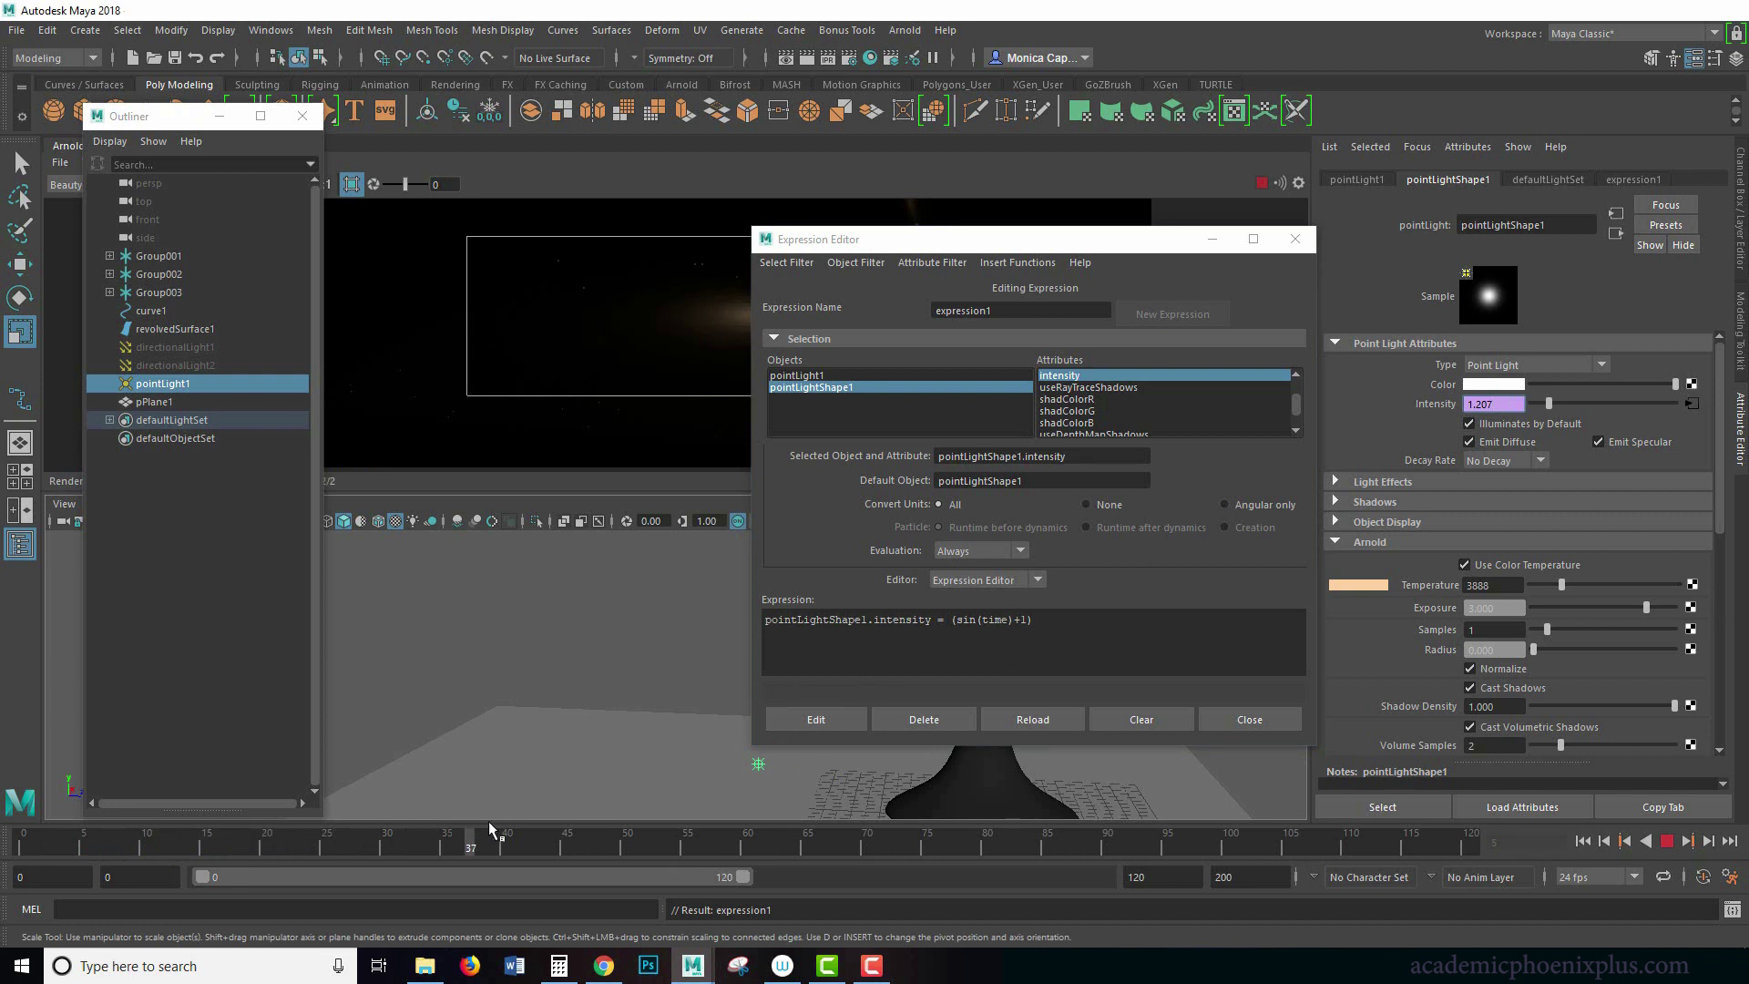
{"action": "key", "text": "alt+v"}
{"action": "left_click_drag", "start_coordinate": [555, 847], "coordinate": [1235, 838]}
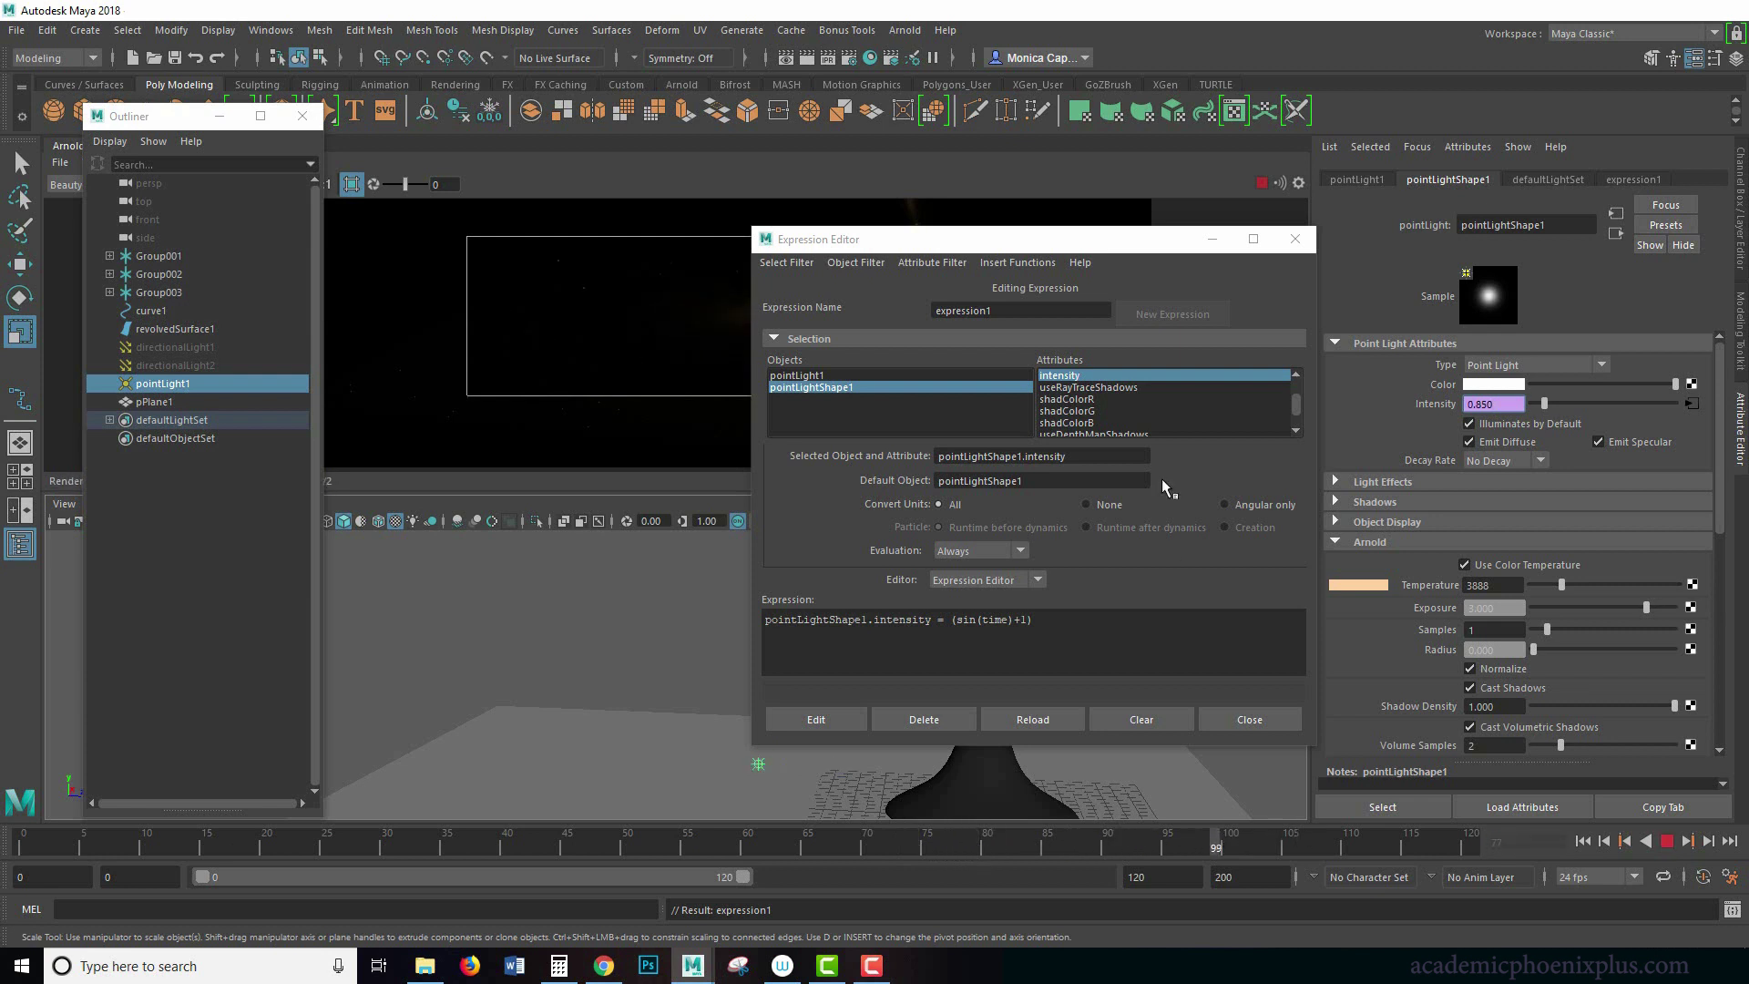
{"action": "left_click_drag", "start_coordinate": [1114, 246], "coordinate": [1207, 333]}
{"action": "left_click", "coordinate": [1484, 403]}
{"action": "key", "text": "alt+v"}
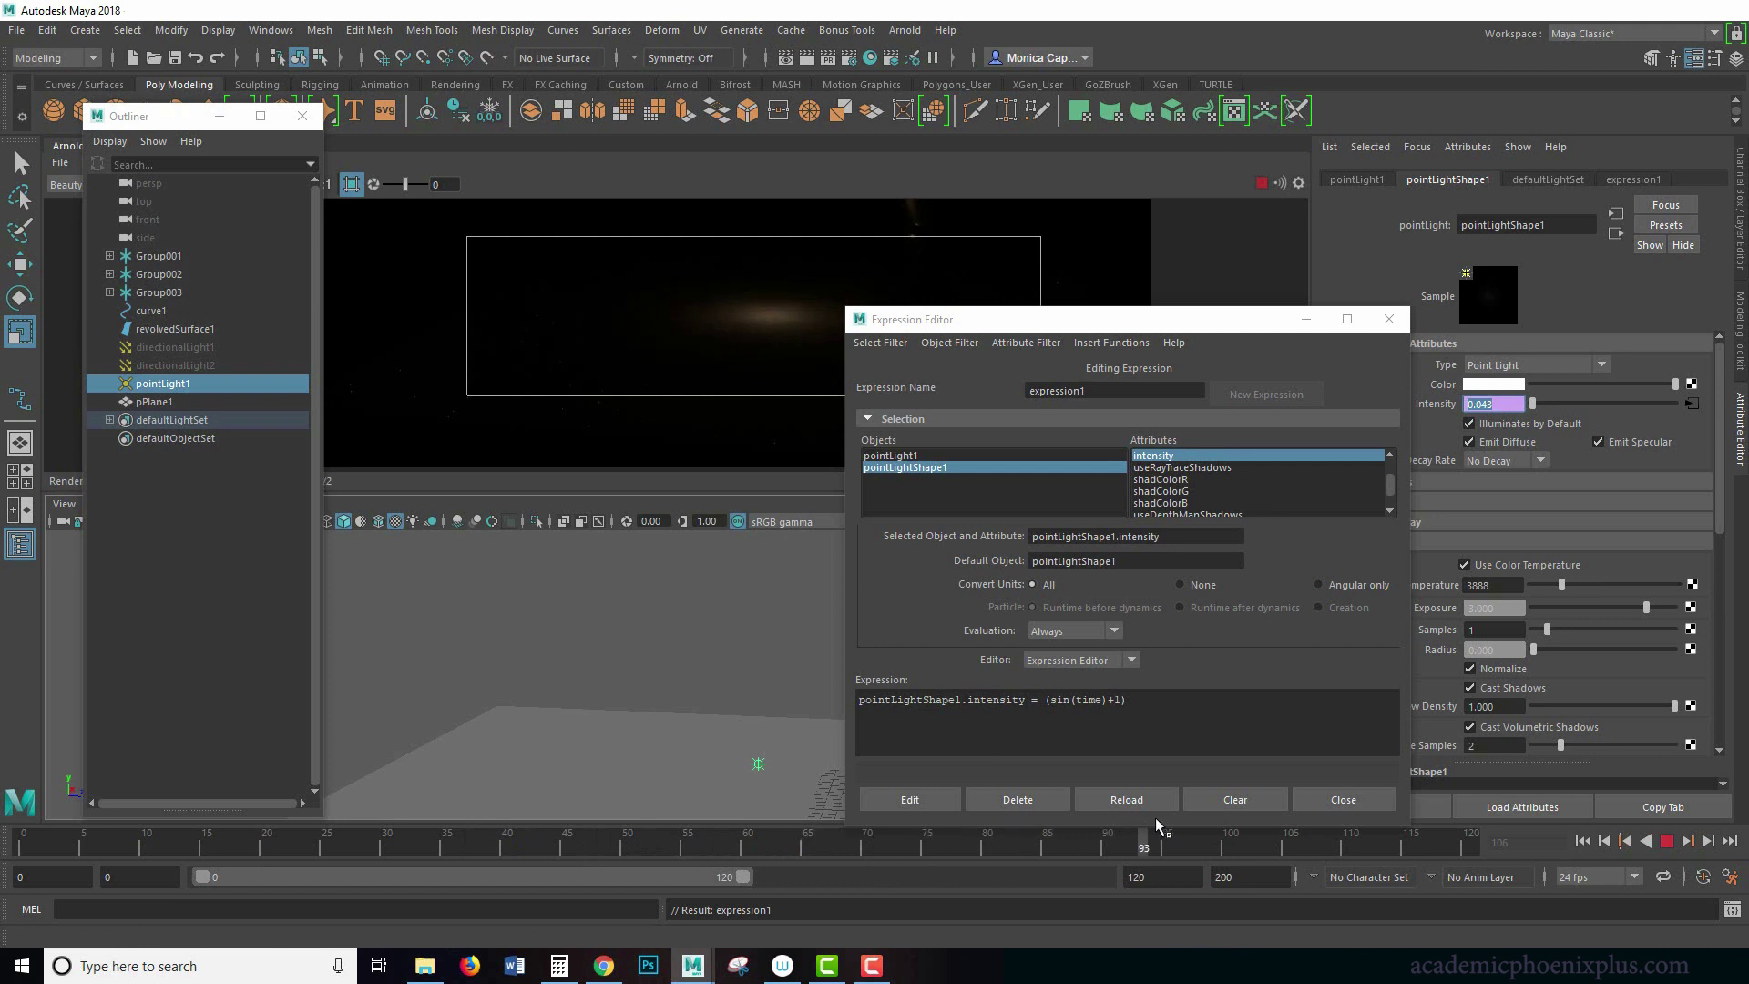
{"action": "mouse_move", "coordinate": [1468, 834]}
{"action": "left_mouse_down"}
{"action": "mouse_move", "coordinate": [650, 853]}
{"action": "mouse_move", "coordinate": [48, 838]}
{"action": "left_mouse_up"}
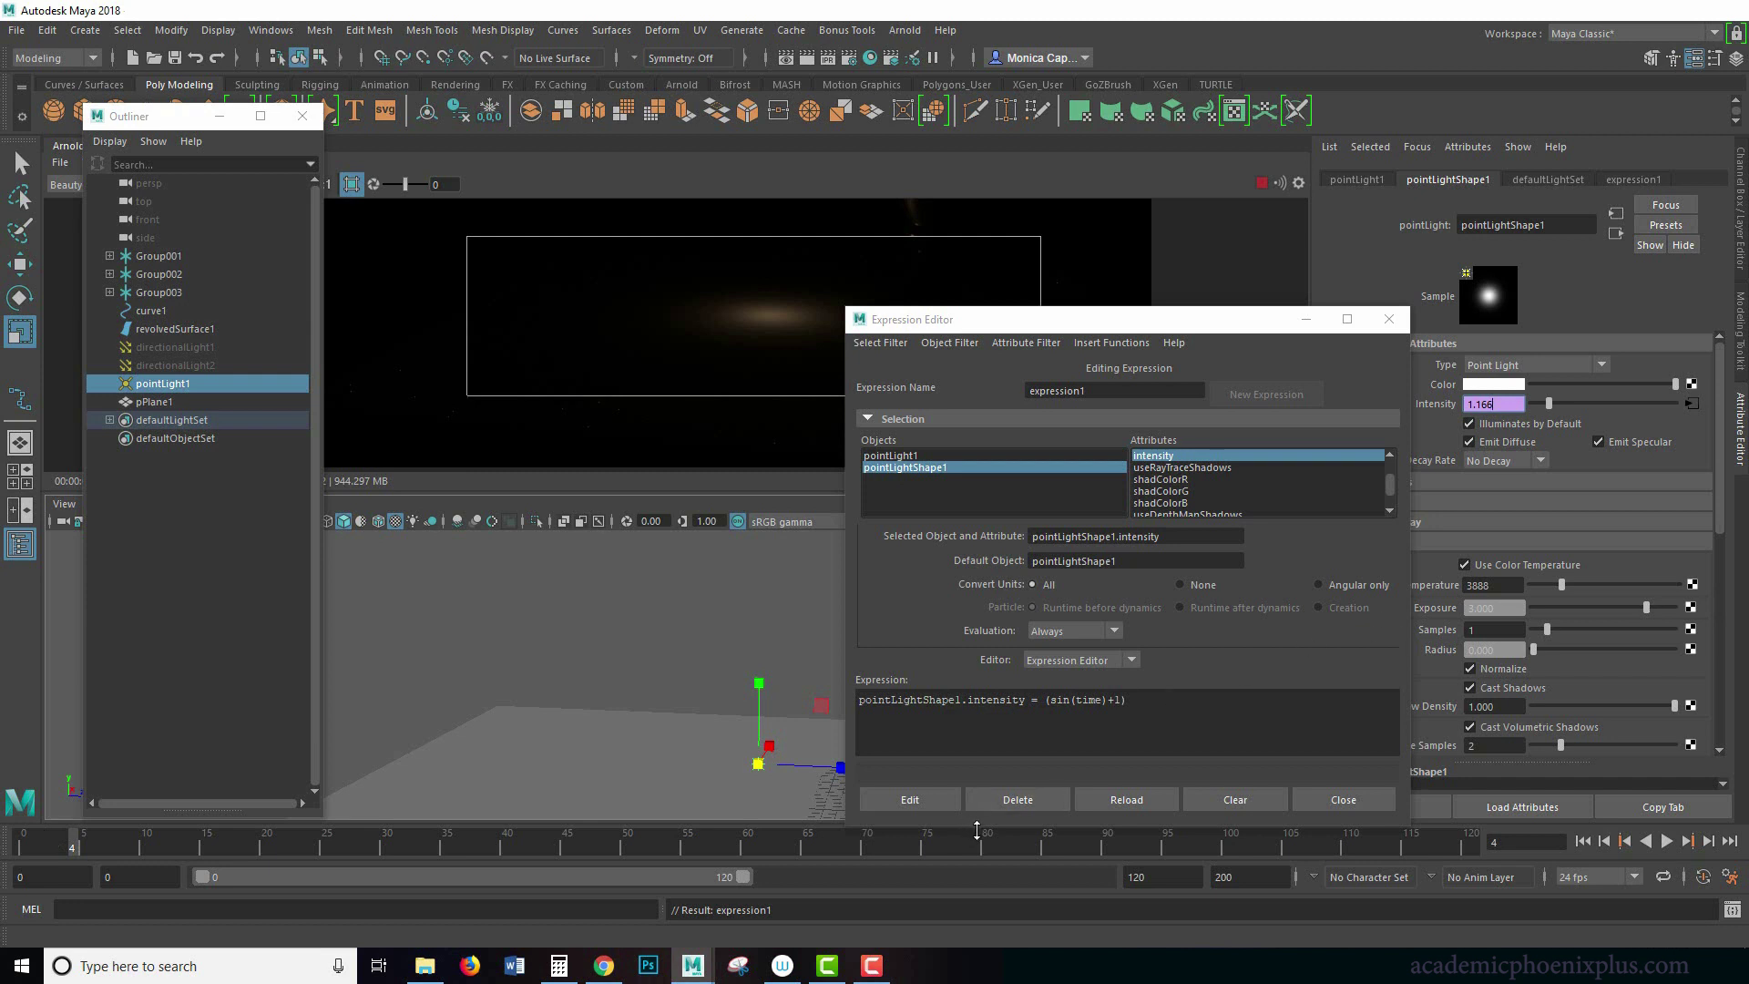
Append *20 to the intensity expression and apply it
{"action": "left_click", "coordinate": [1191, 724]}
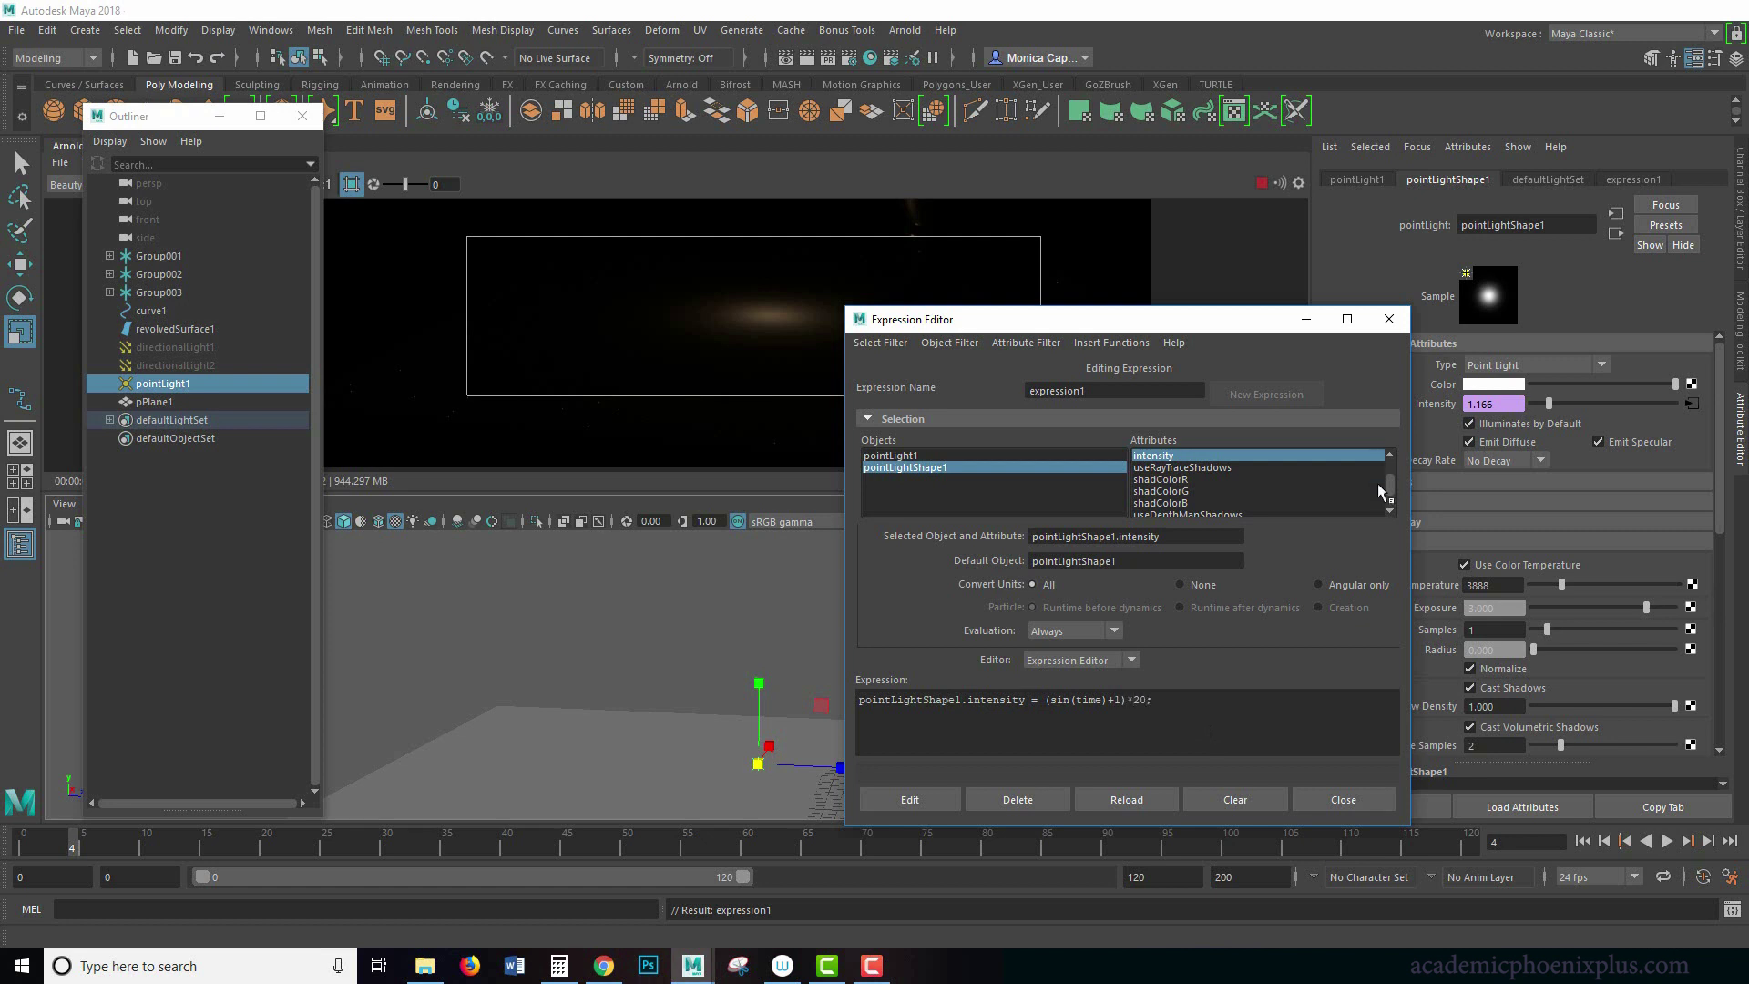
{"action": "left_click", "coordinate": [911, 799]}
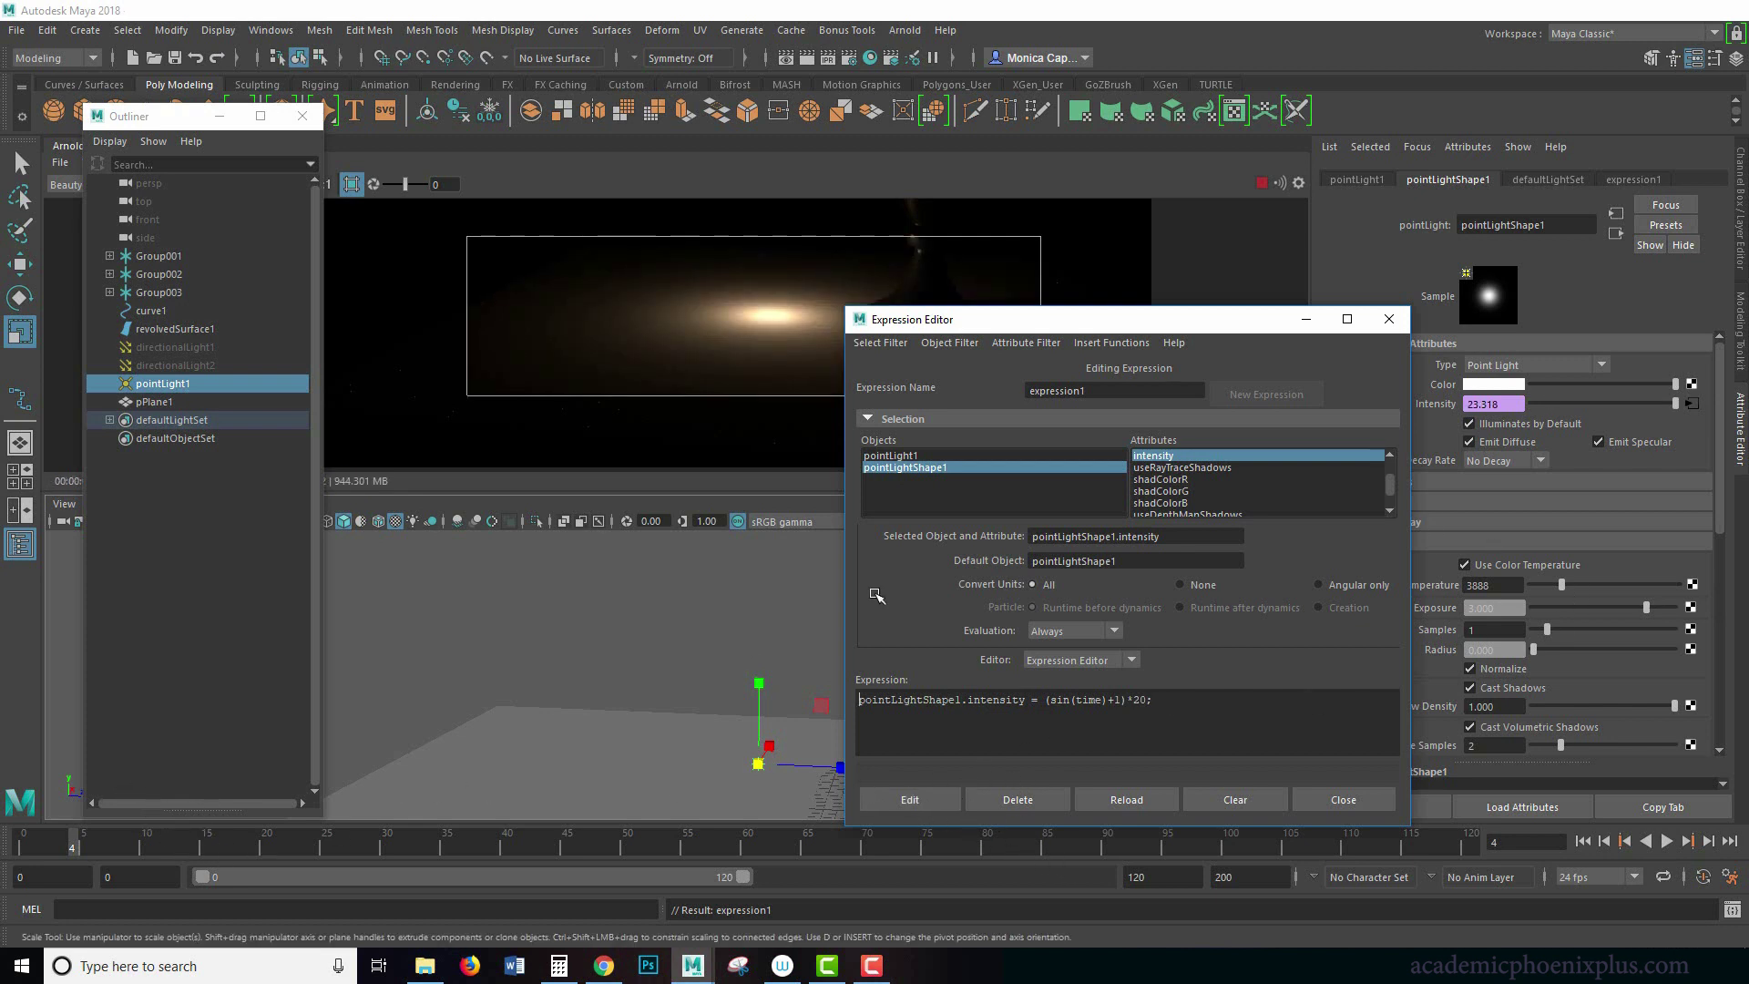
{"action": "left_click", "coordinate": [1307, 321]}
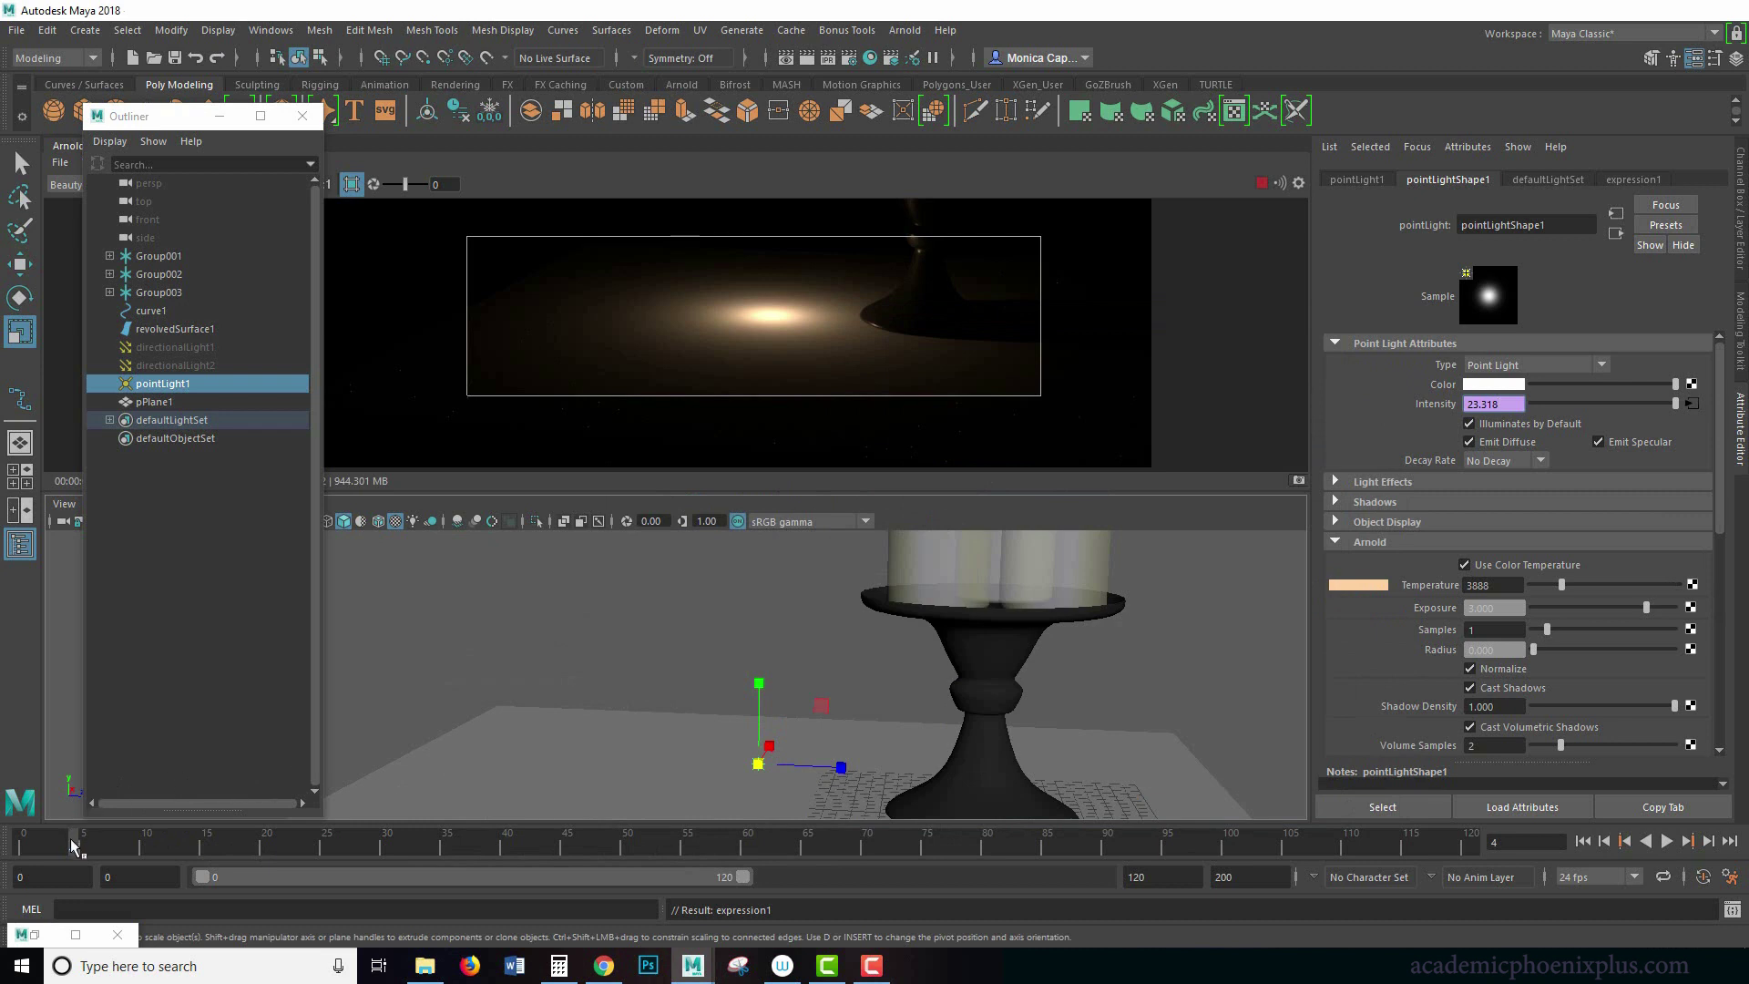
Scrub frames 0–93 to watch the glow, stopping at frame 33 where intensity reads 39.618
{"action": "left_click_drag", "start_coordinate": [70, 838], "coordinate": [404, 834]}
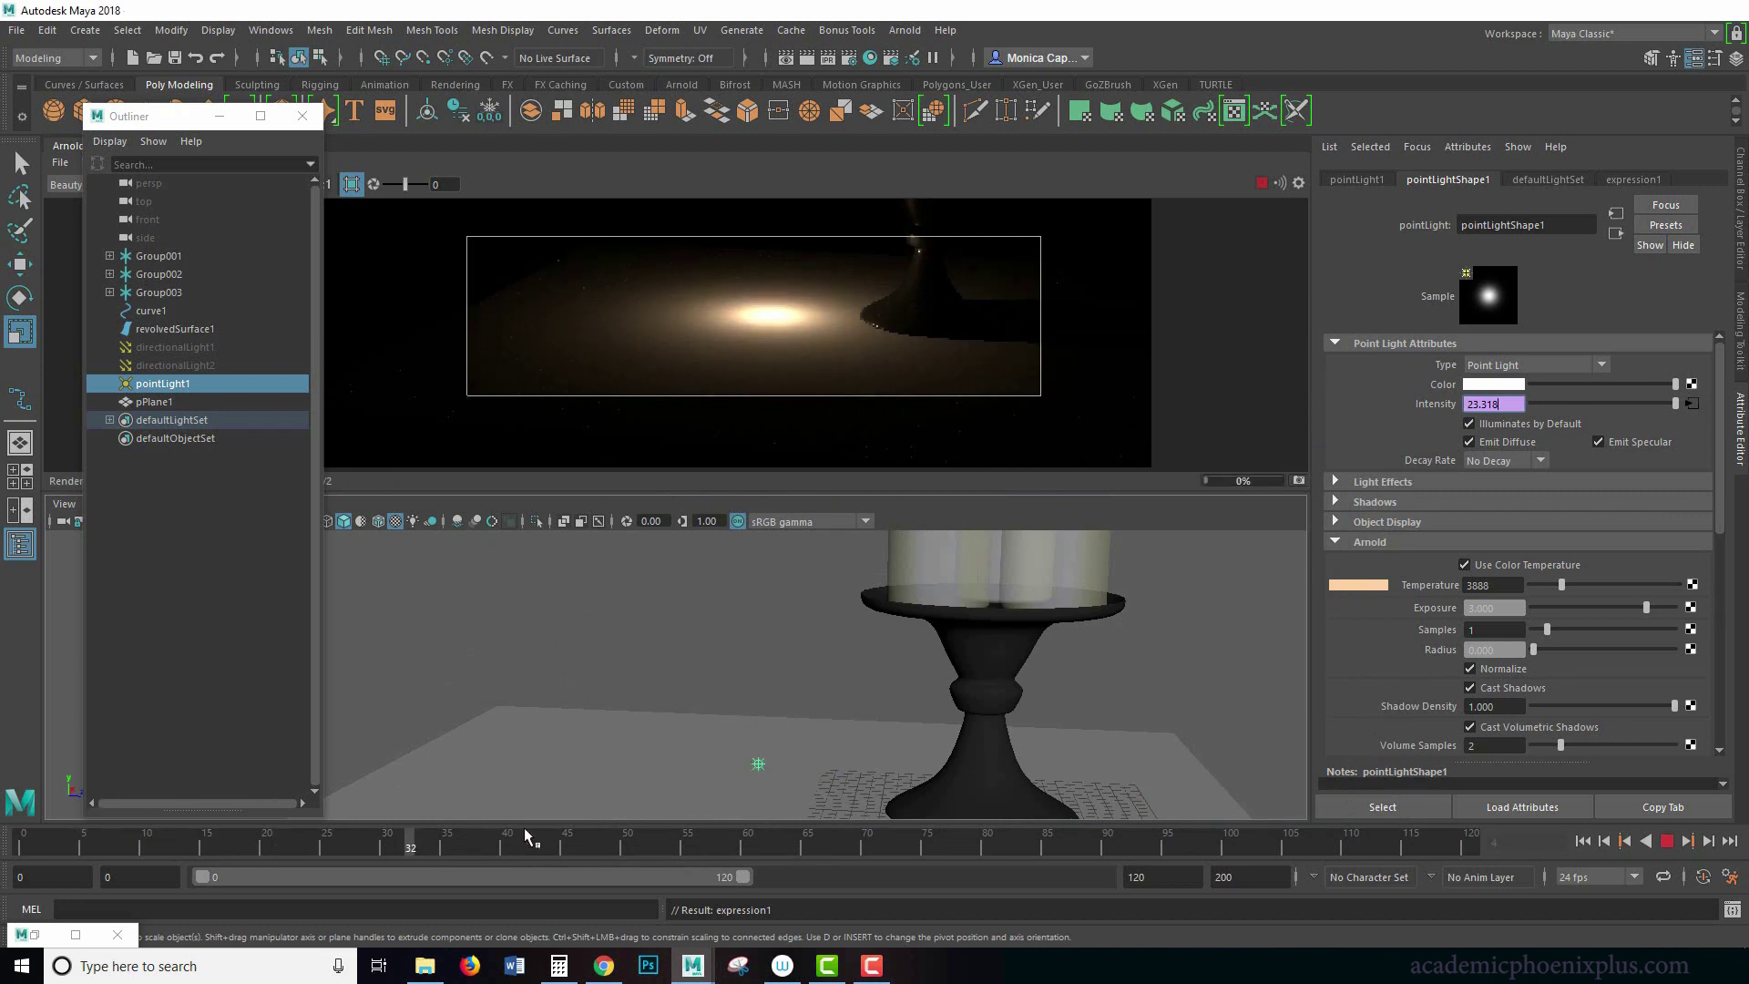
{"action": "mouse_move", "coordinate": [532, 827]}
{"action": "left_mouse_down"}
{"action": "mouse_move", "coordinate": [1407, 817]}
{"action": "mouse_move", "coordinate": [1303, 830]}
{"action": "left_mouse_up"}
{"action": "mouse_move", "coordinate": [785, 829]}
{"action": "left_mouse_down"}
{"action": "mouse_move", "coordinate": [259, 790]}
{"action": "mouse_move", "coordinate": [40, 817]}
{"action": "mouse_move", "coordinate": [251, 853]}
{"action": "left_mouse_up"}
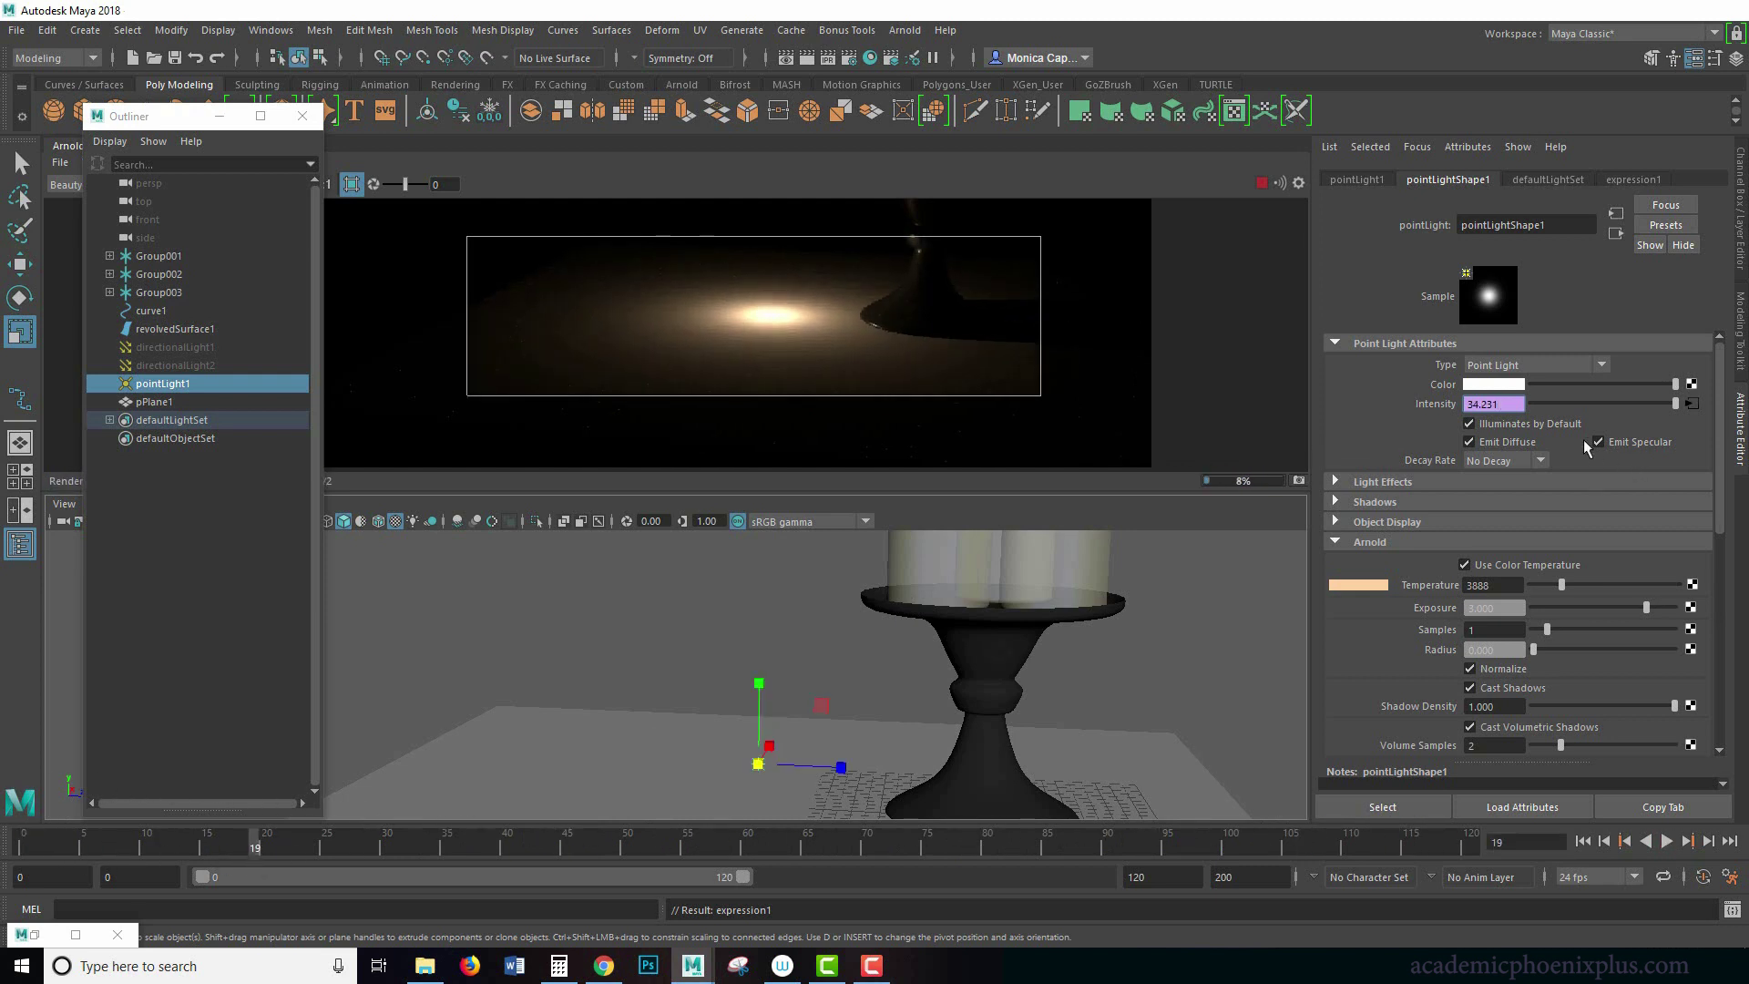
{"action": "mouse_move", "coordinate": [424, 849]}
{"action": "left_mouse_down"}
{"action": "mouse_move", "coordinate": [391, 838]}
{"action": "mouse_move", "coordinate": [1394, 846]}
{"action": "mouse_move", "coordinate": [1362, 845]}
{"action": "left_mouse_up"}
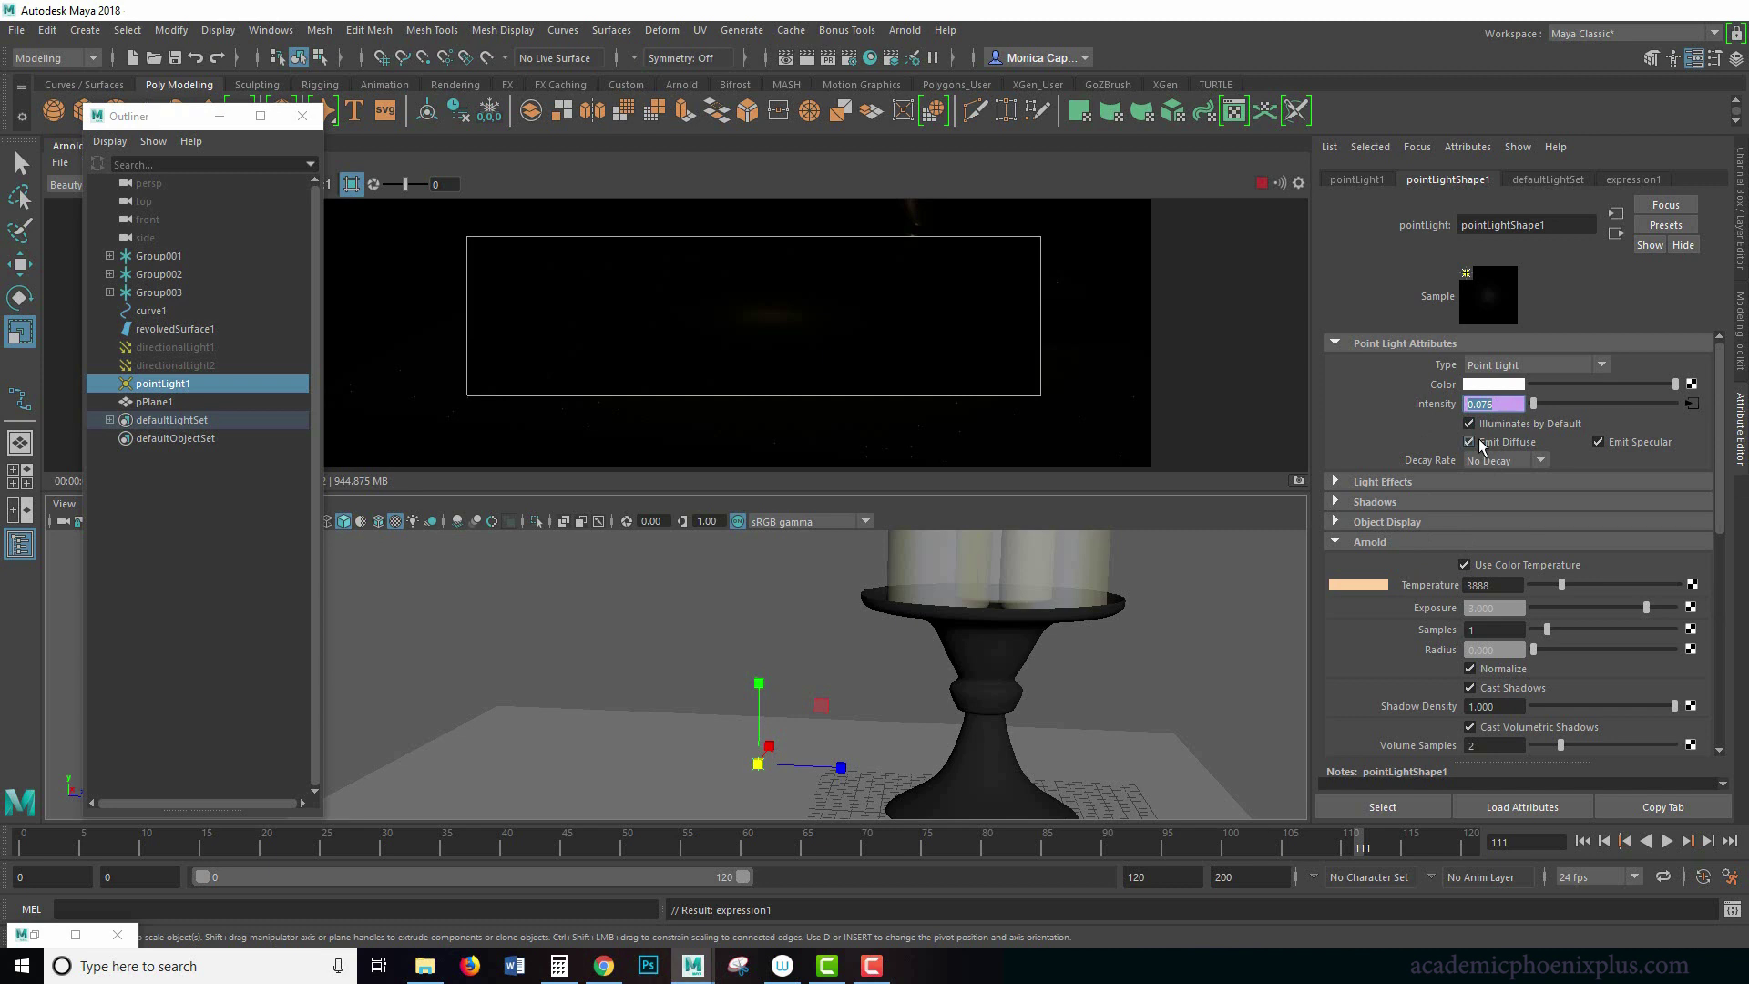
{"action": "left_click_drag", "start_coordinate": [729, 844], "coordinate": [422, 844]}
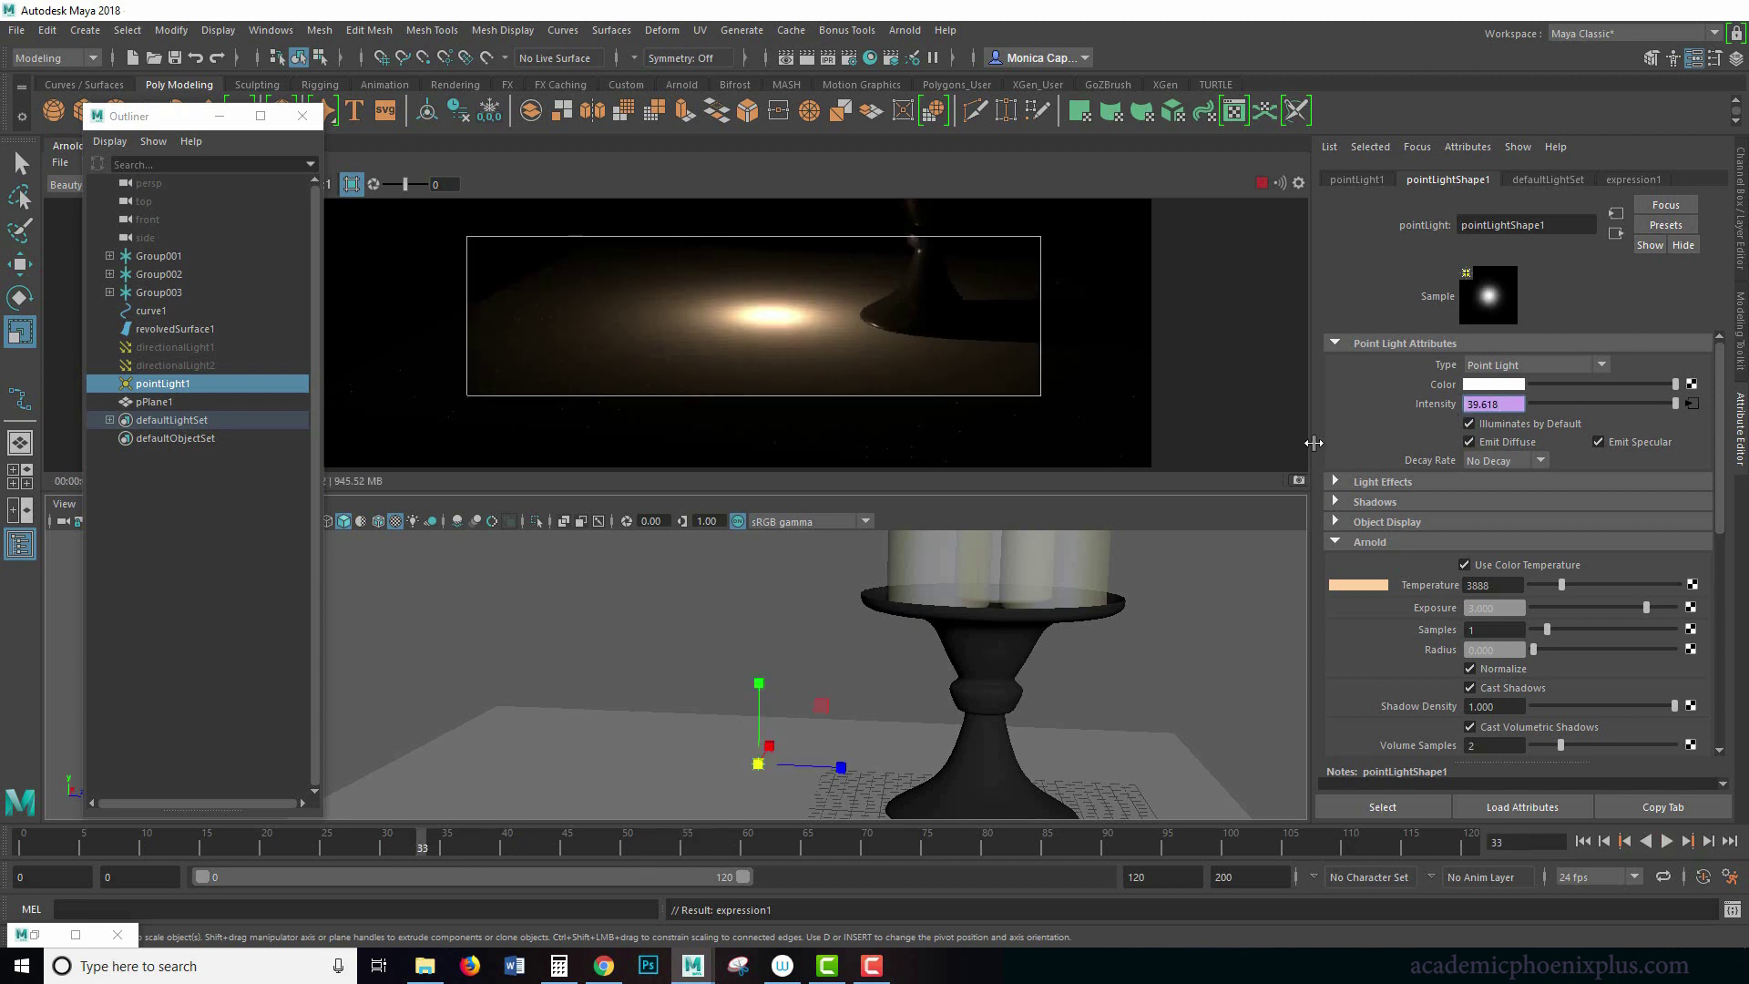
{"action": "right_click", "coordinate": [1434, 403]}
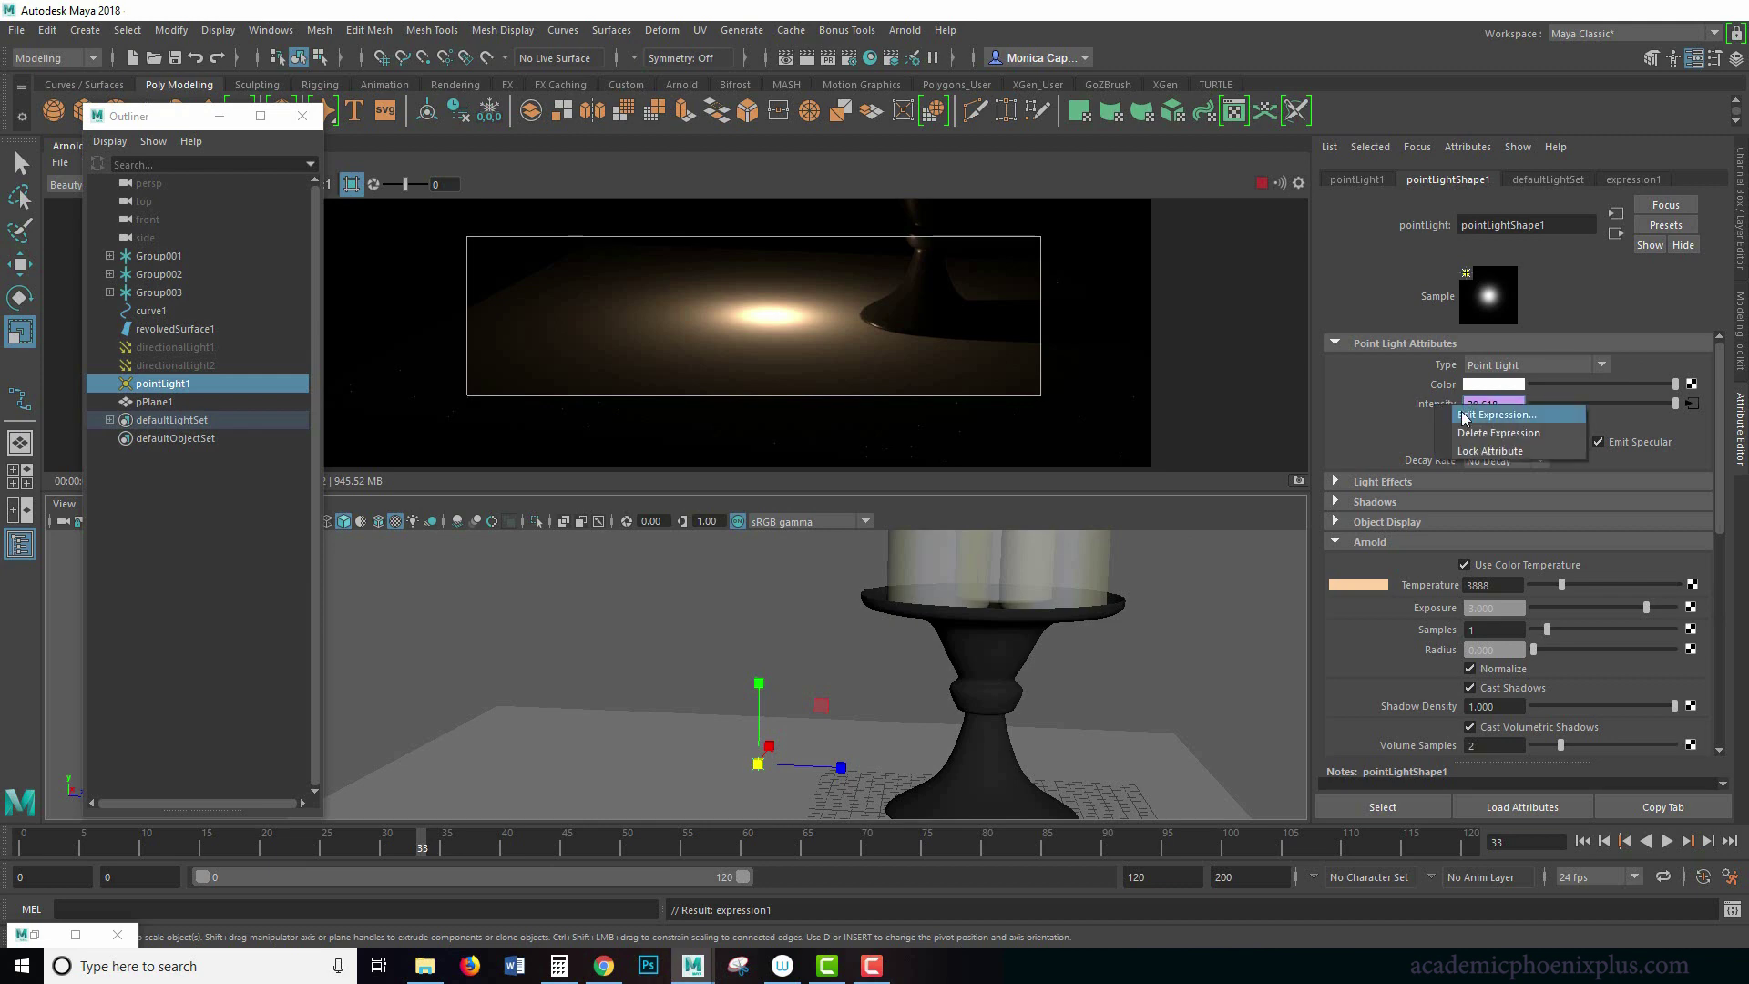
Replace expression1's sin formula with rand(1,6), fix the typo, apply it, and close the editor
{"action": "left_click", "coordinate": [1522, 428]}
{"action": "left_click_drag", "start_coordinate": [1045, 699], "coordinate": [1290, 681]}
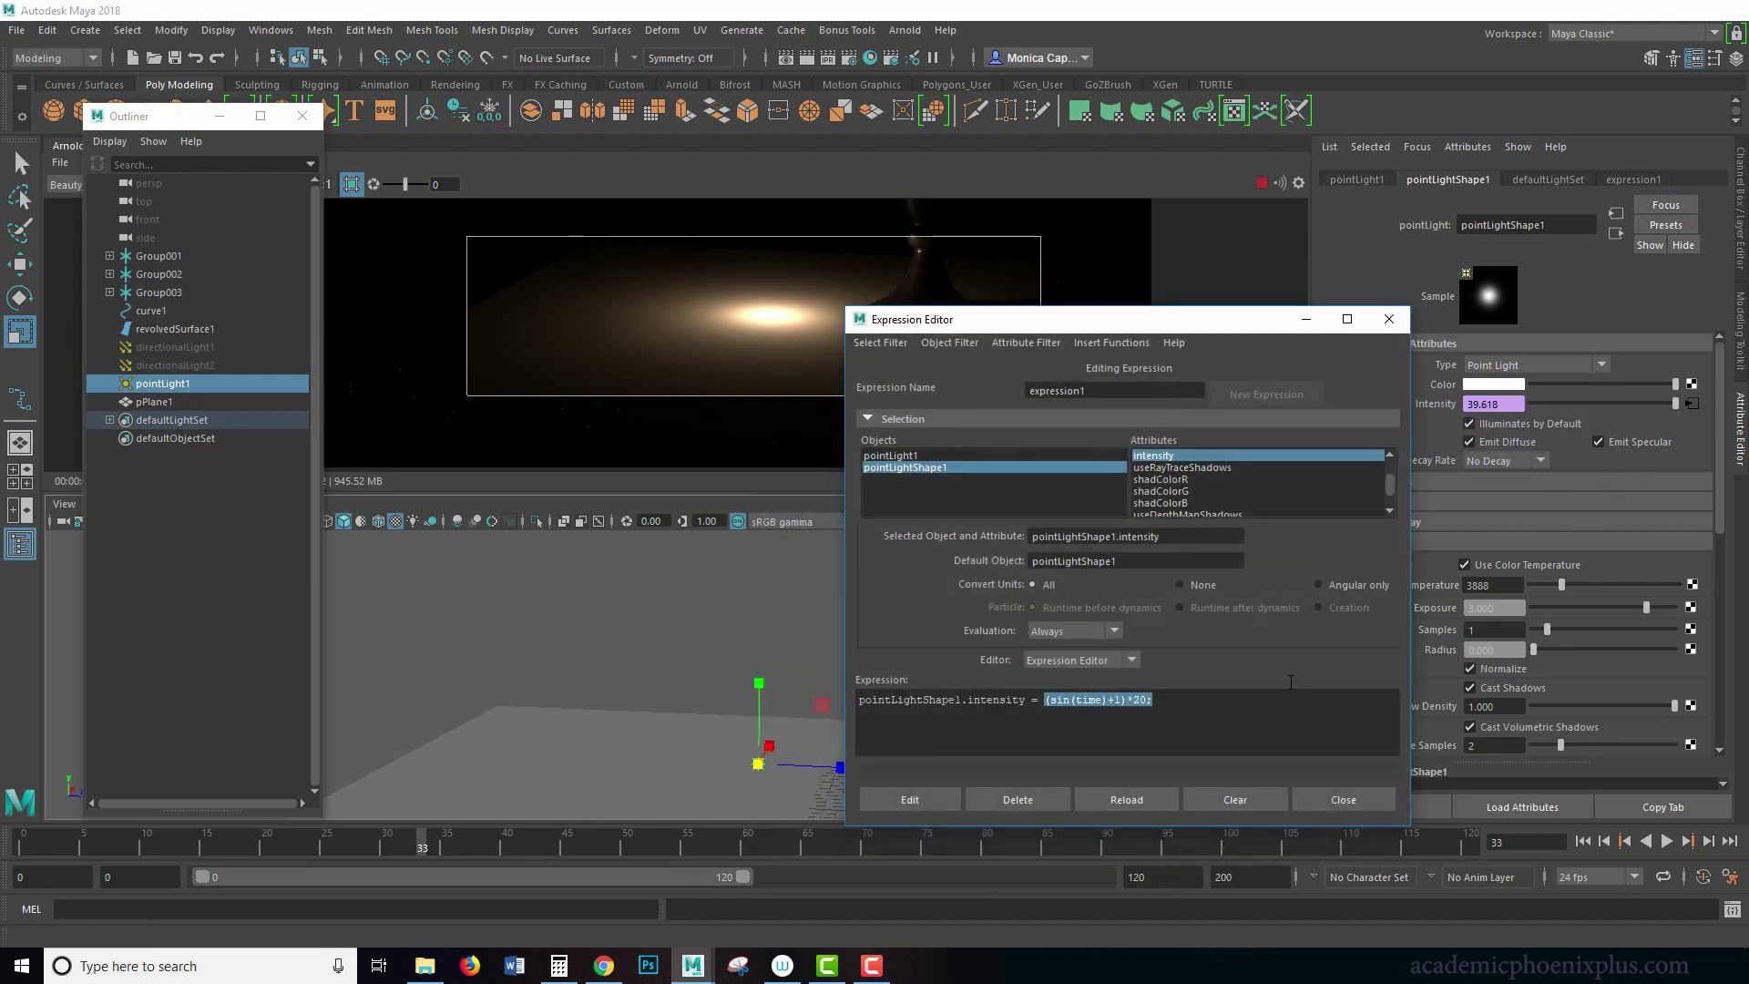
{"action": "type", "text": "ra"}
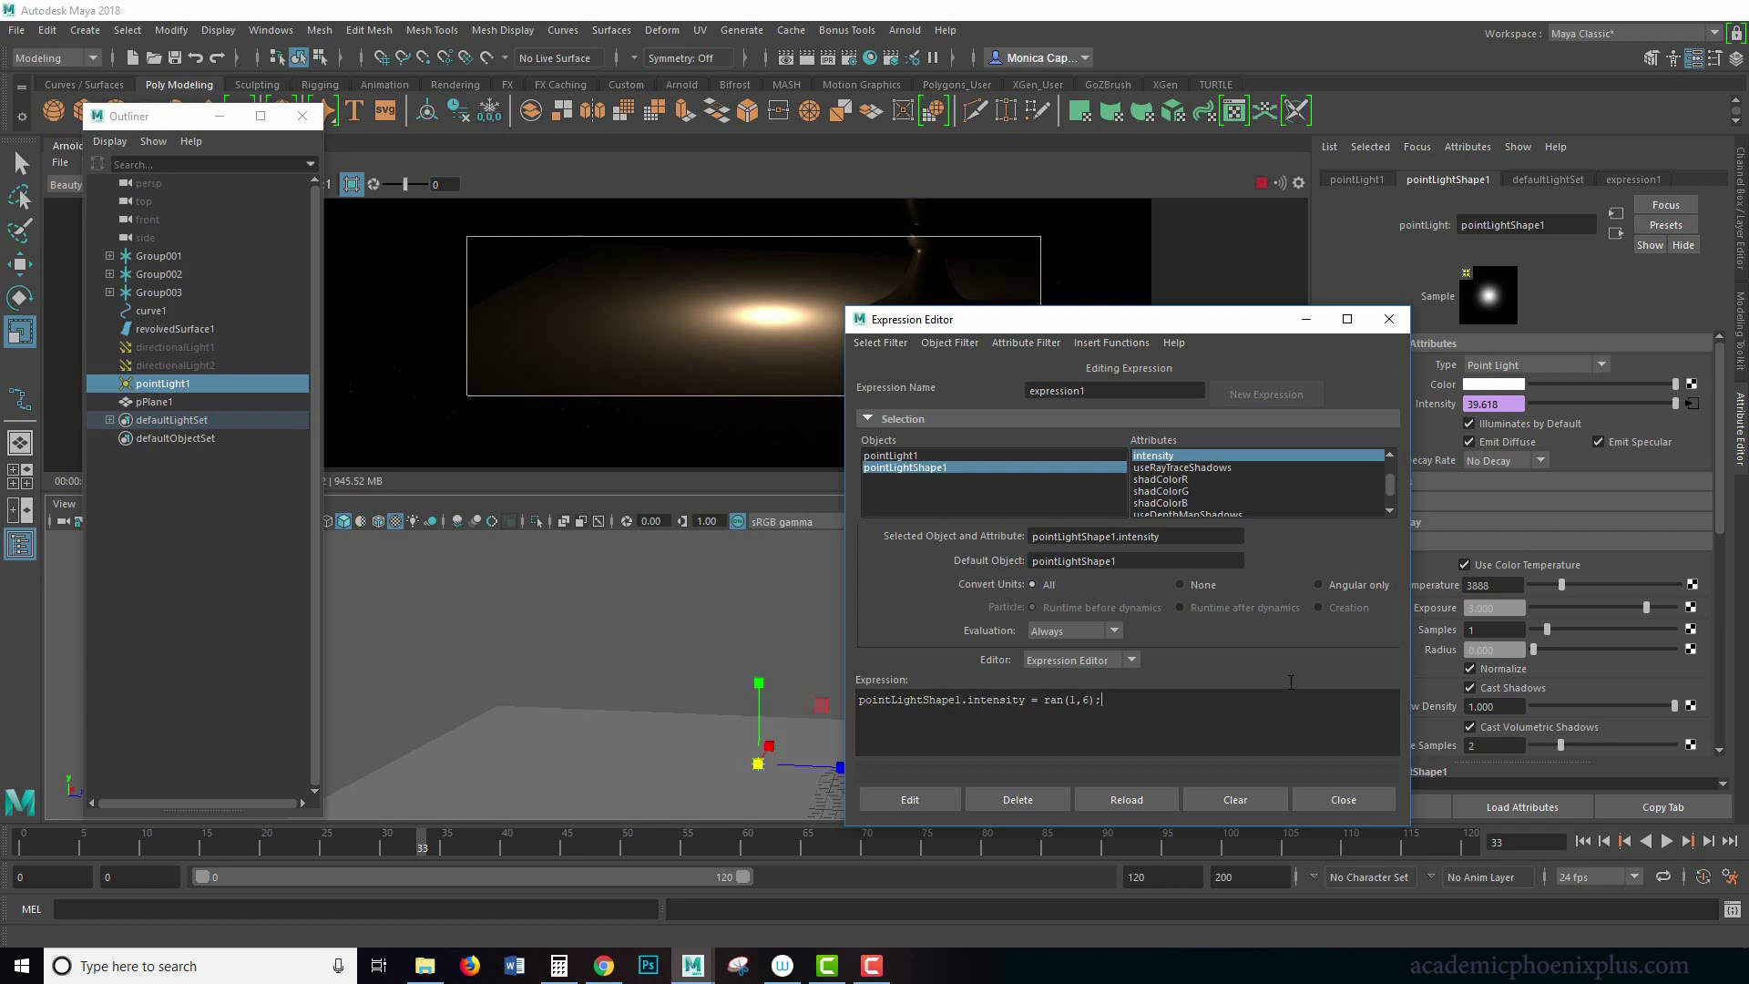
{"action": "left_click", "coordinate": [880, 807]}
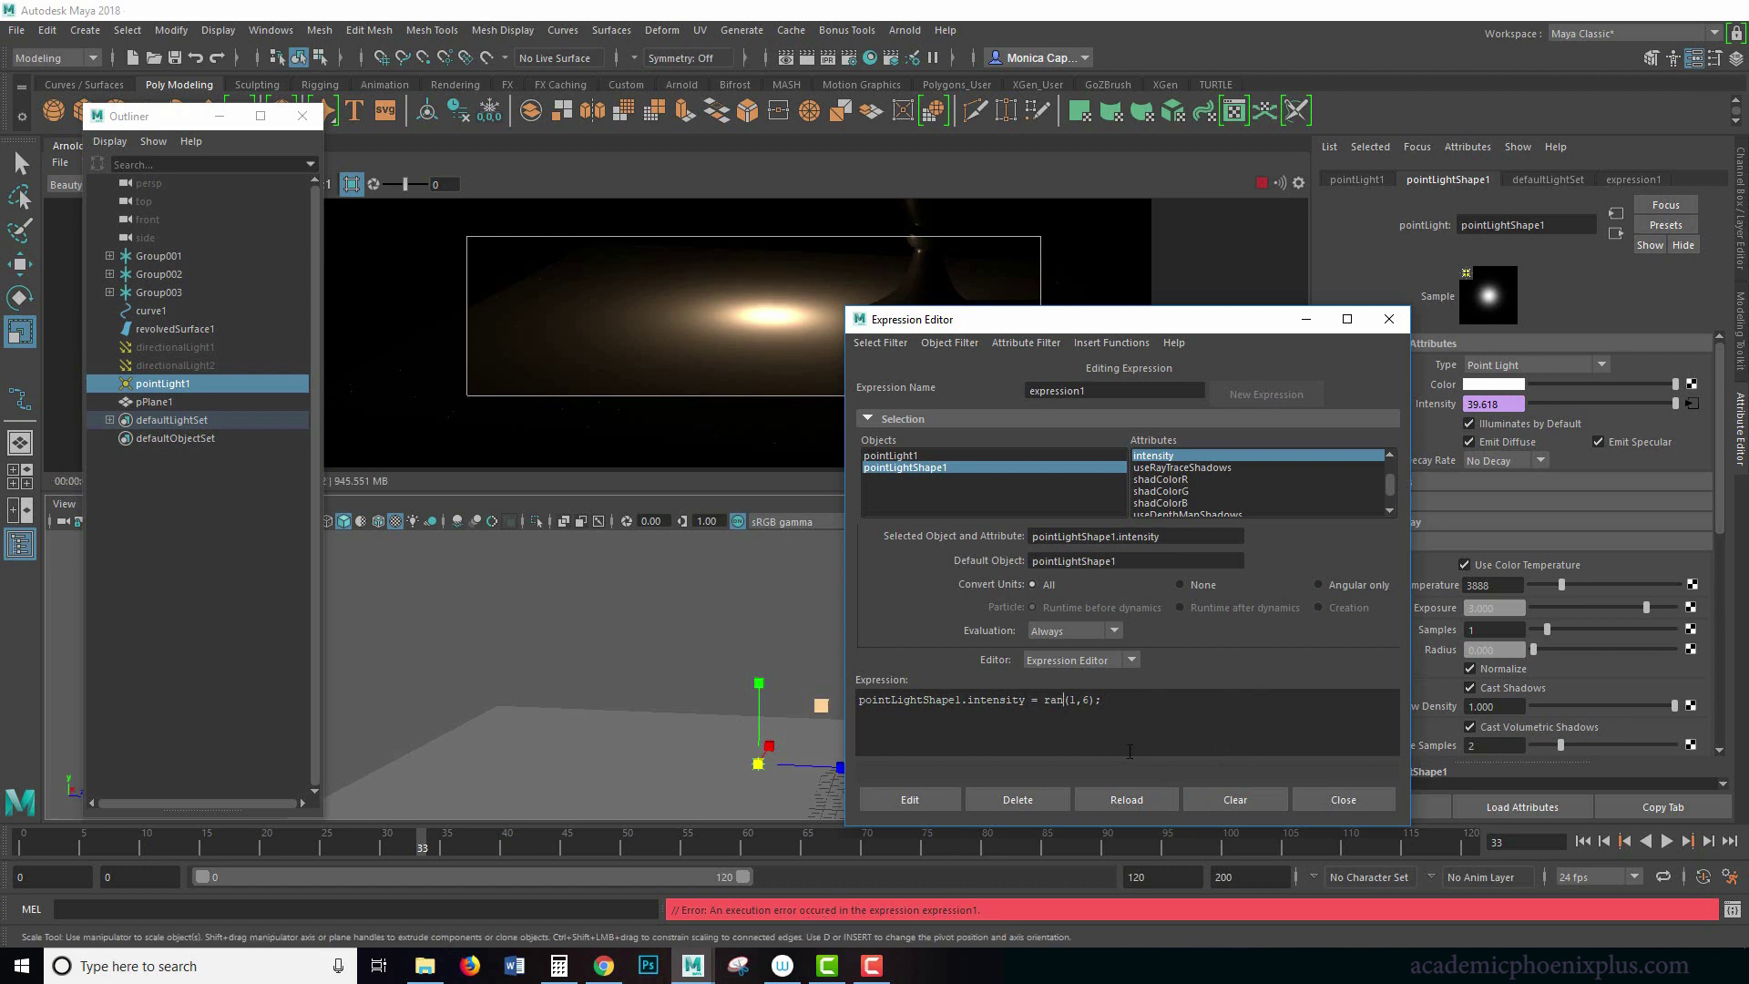
{"action": "type", "text": "d"}
{"action": "left_click", "coordinate": [914, 799]}
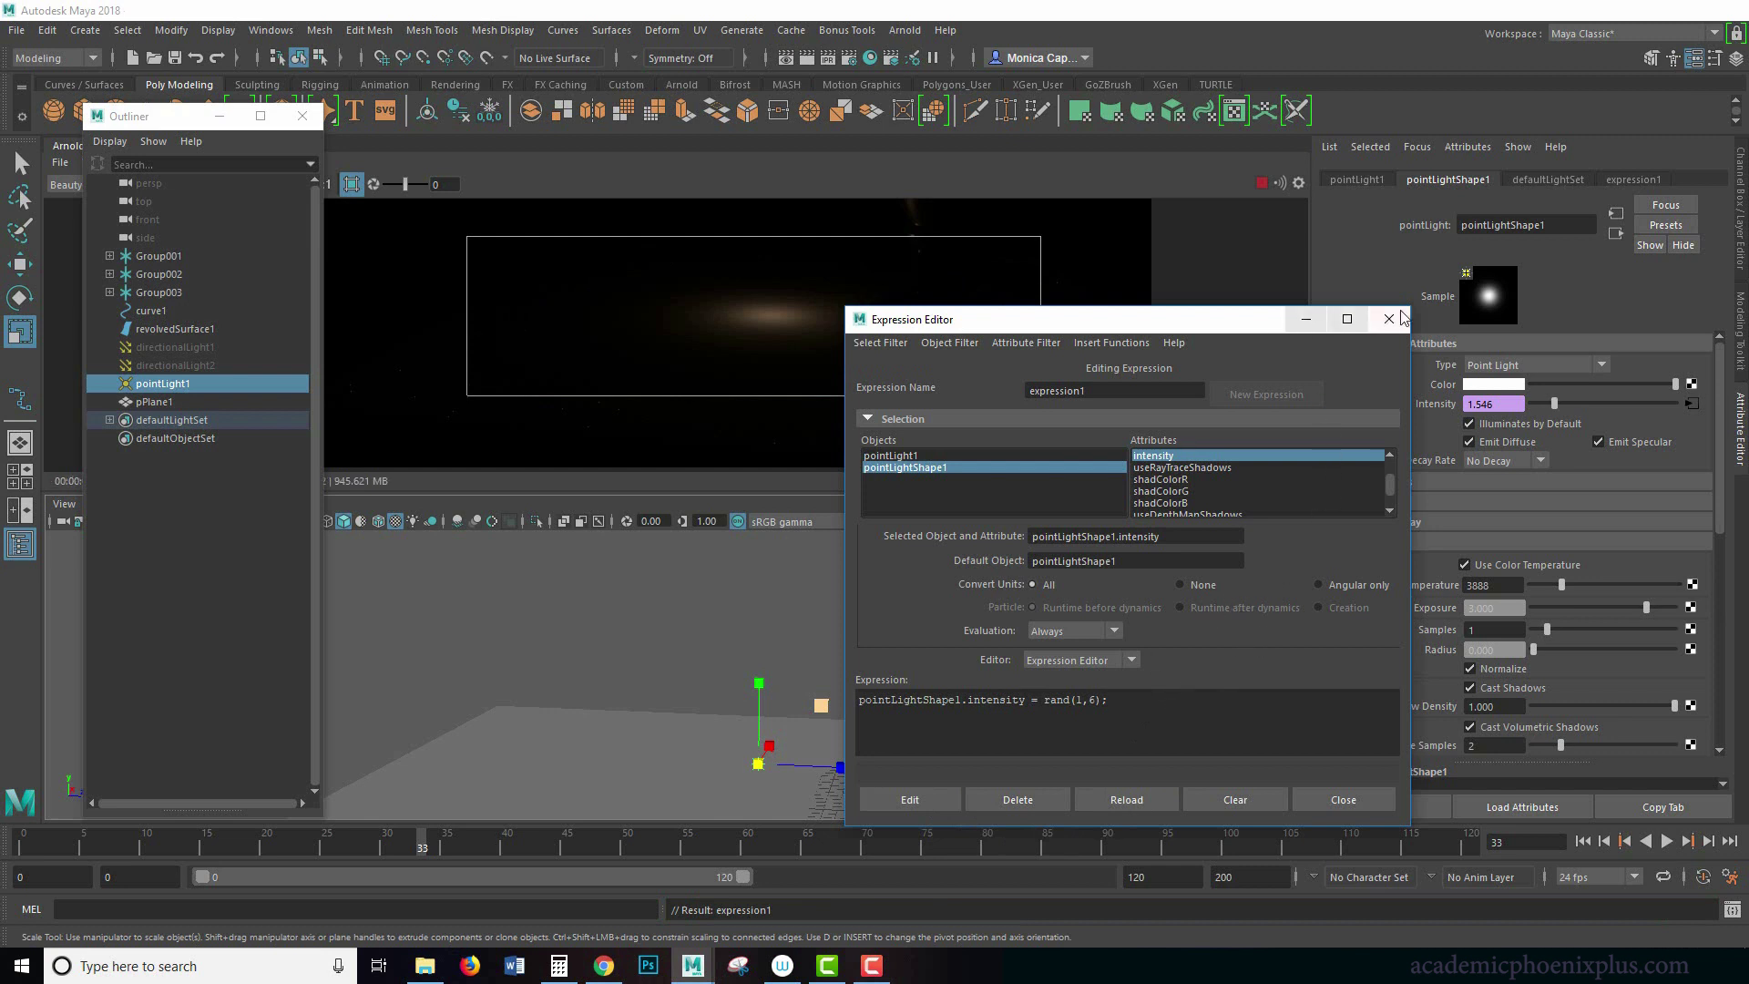
{"action": "left_click", "coordinate": [1388, 319]}
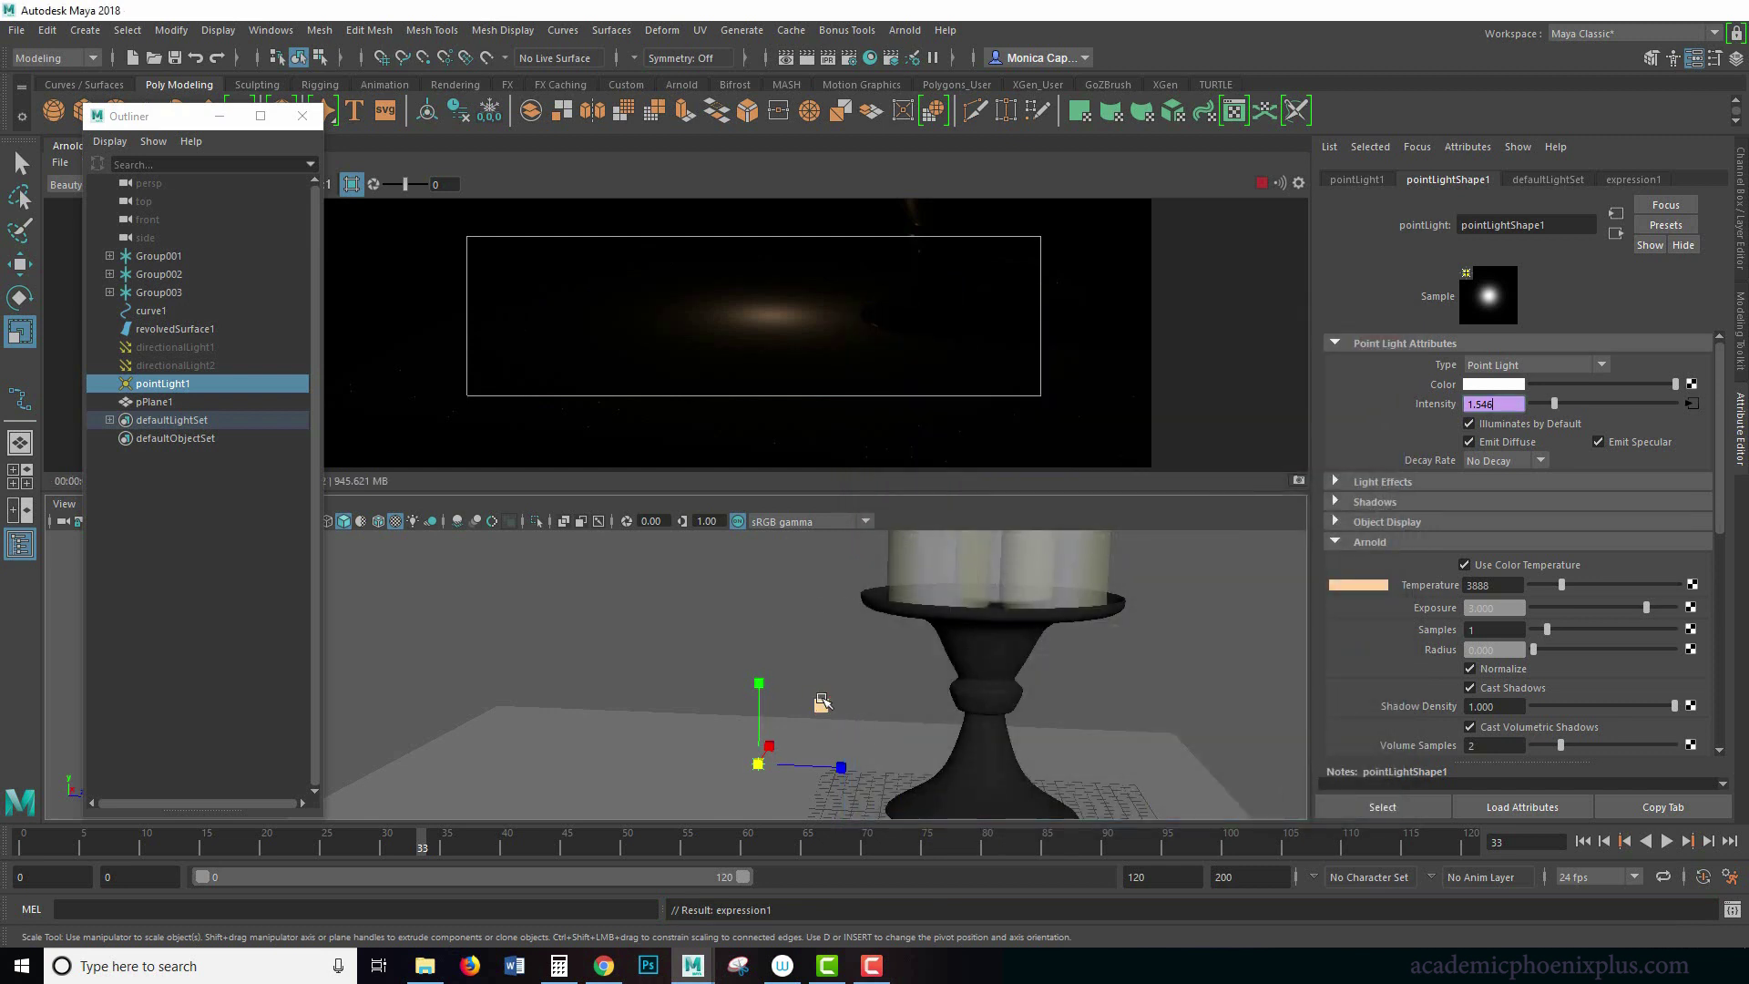
Move the point light up to a candle top, then duplicate it toward another candle
{"action": "scroll", "coordinate": [711, 638], "scroll_direction": "down", "scroll_amount": 5}
{"action": "key", "text": "w"}
{"action": "left_click_drag", "start_coordinate": [712, 612], "coordinate": [713, 487]}
{"action": "left_click_drag", "start_coordinate": [793, 588], "coordinate": [874, 605]}
{"action": "left_click_drag", "start_coordinate": [782, 558], "coordinate": [912, 618]}
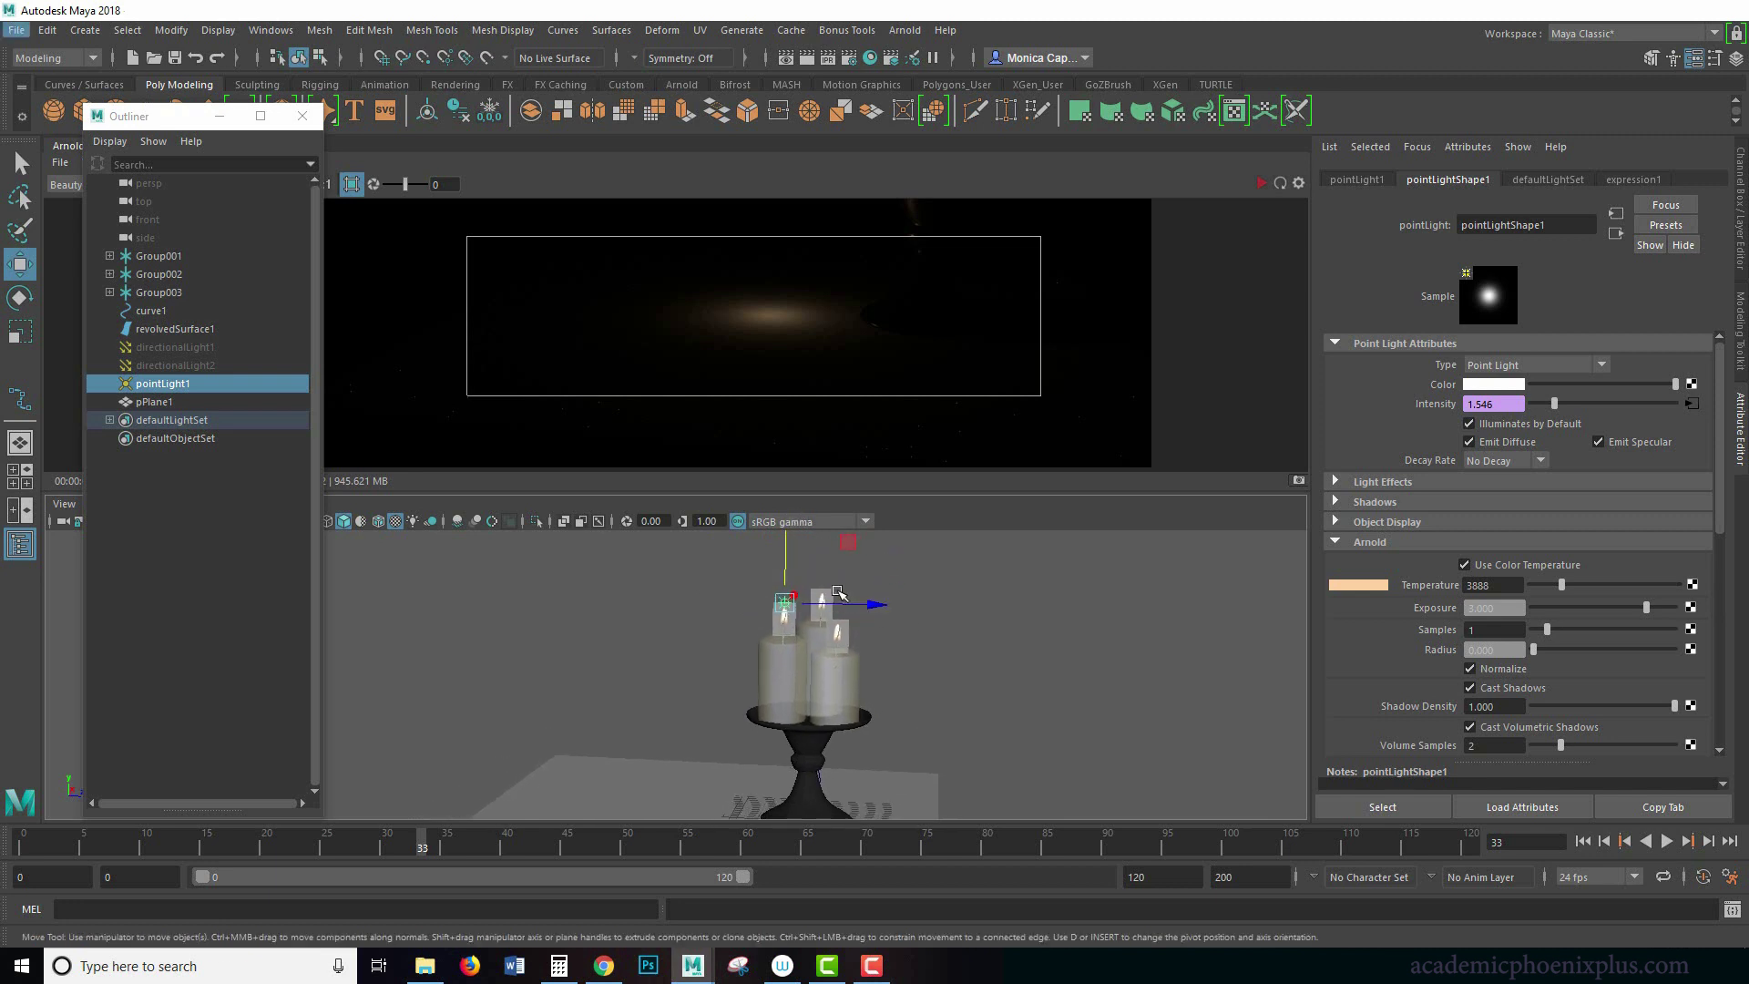
{"action": "key", "text": "ctrl+d"}
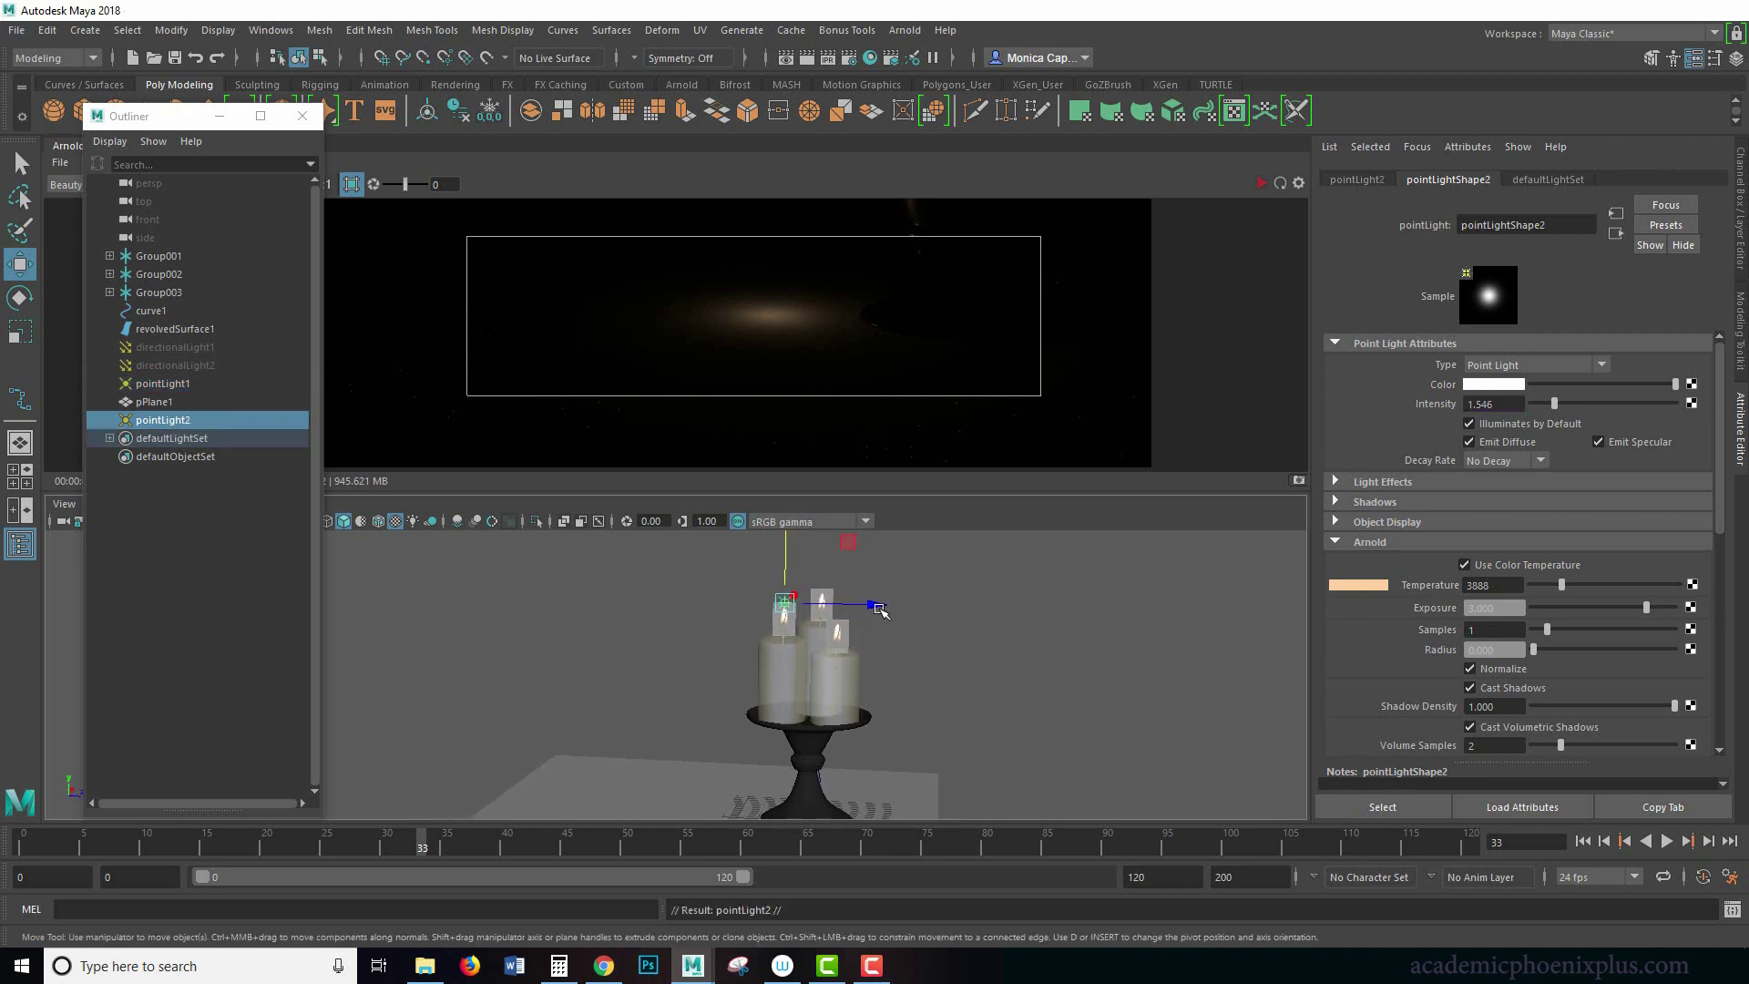
{"action": "left_click_drag", "start_coordinate": [876, 604], "coordinate": [833, 623]}
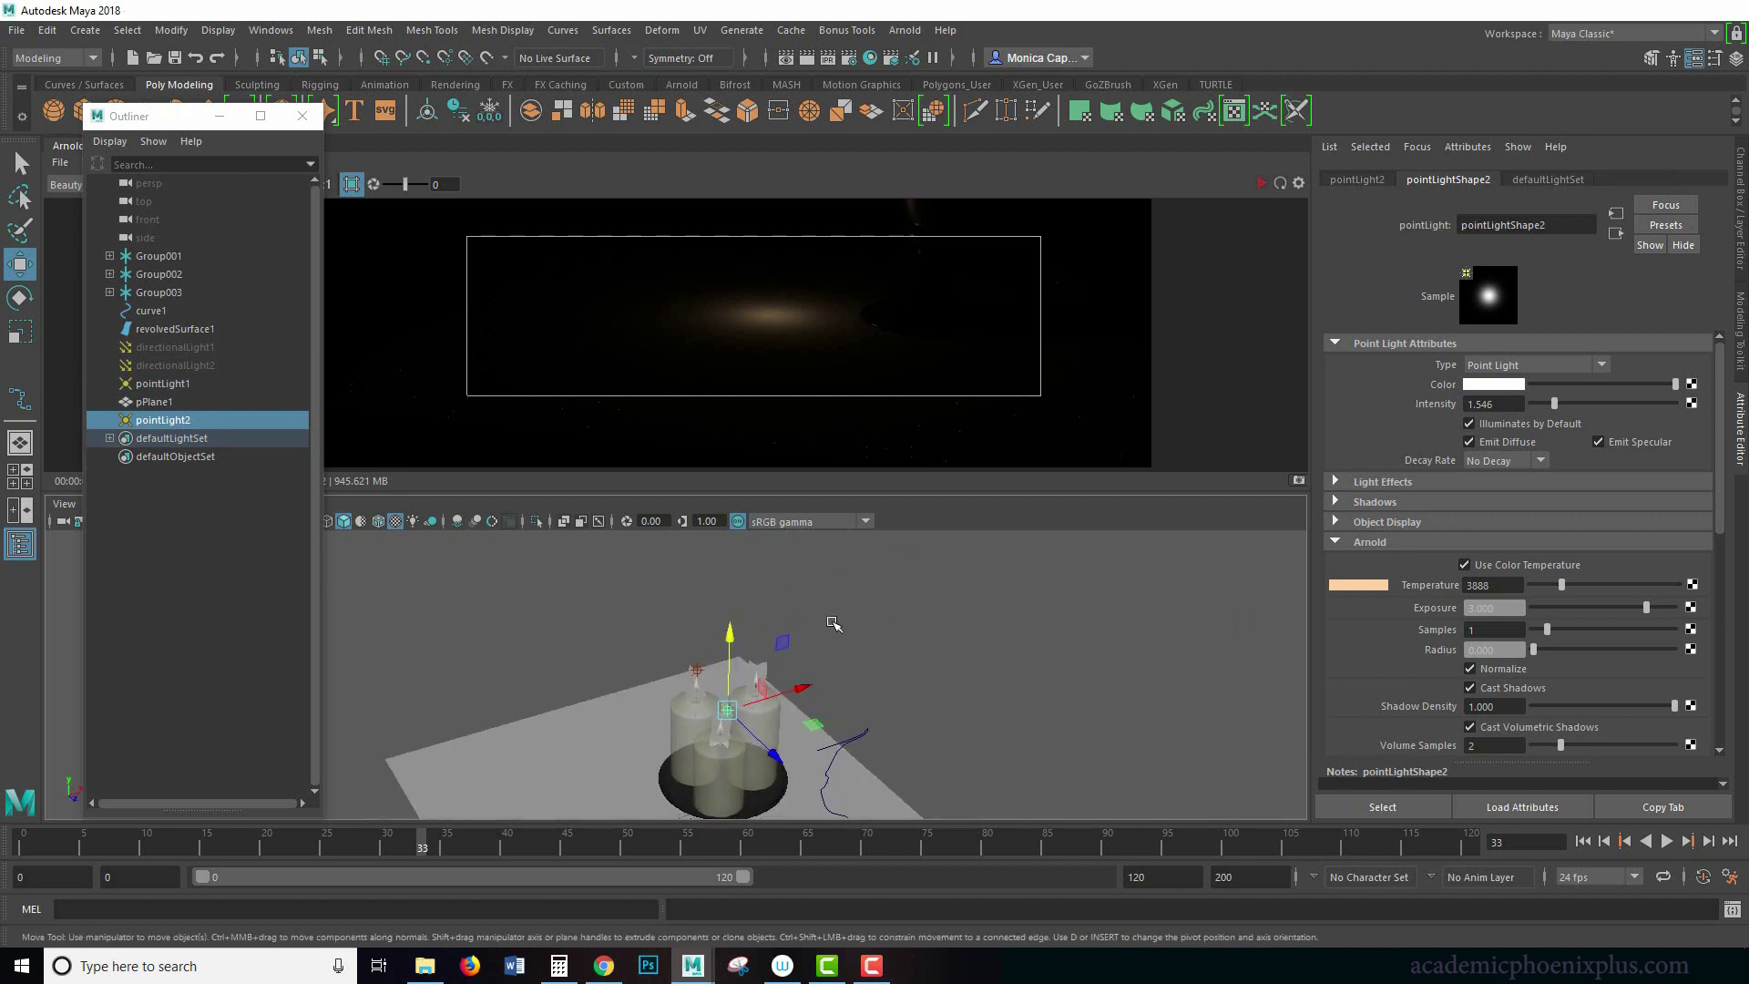
{"action": "left_click", "coordinate": [868, 670]}
Switch to the four-view layout and frame the top view on the candles
{"action": "left_click", "coordinate": [26, 475]}
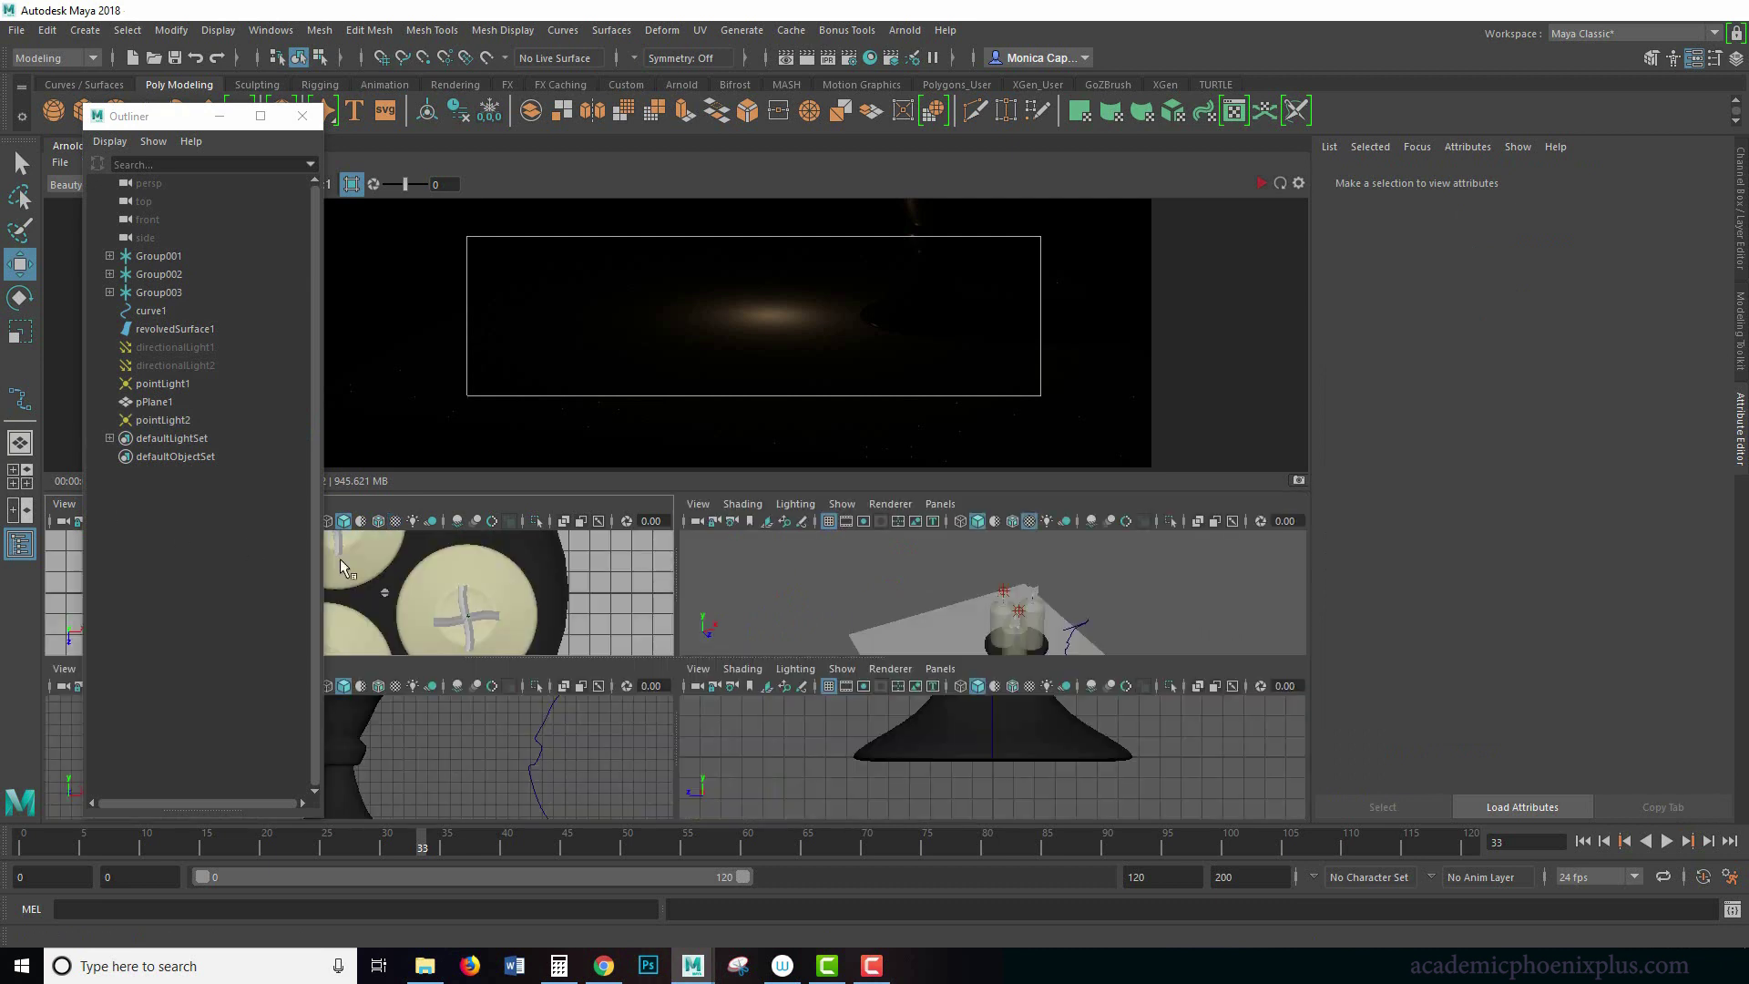
{"action": "scroll", "coordinate": [520, 598], "scroll_direction": "down", "scroll_amount": 5}
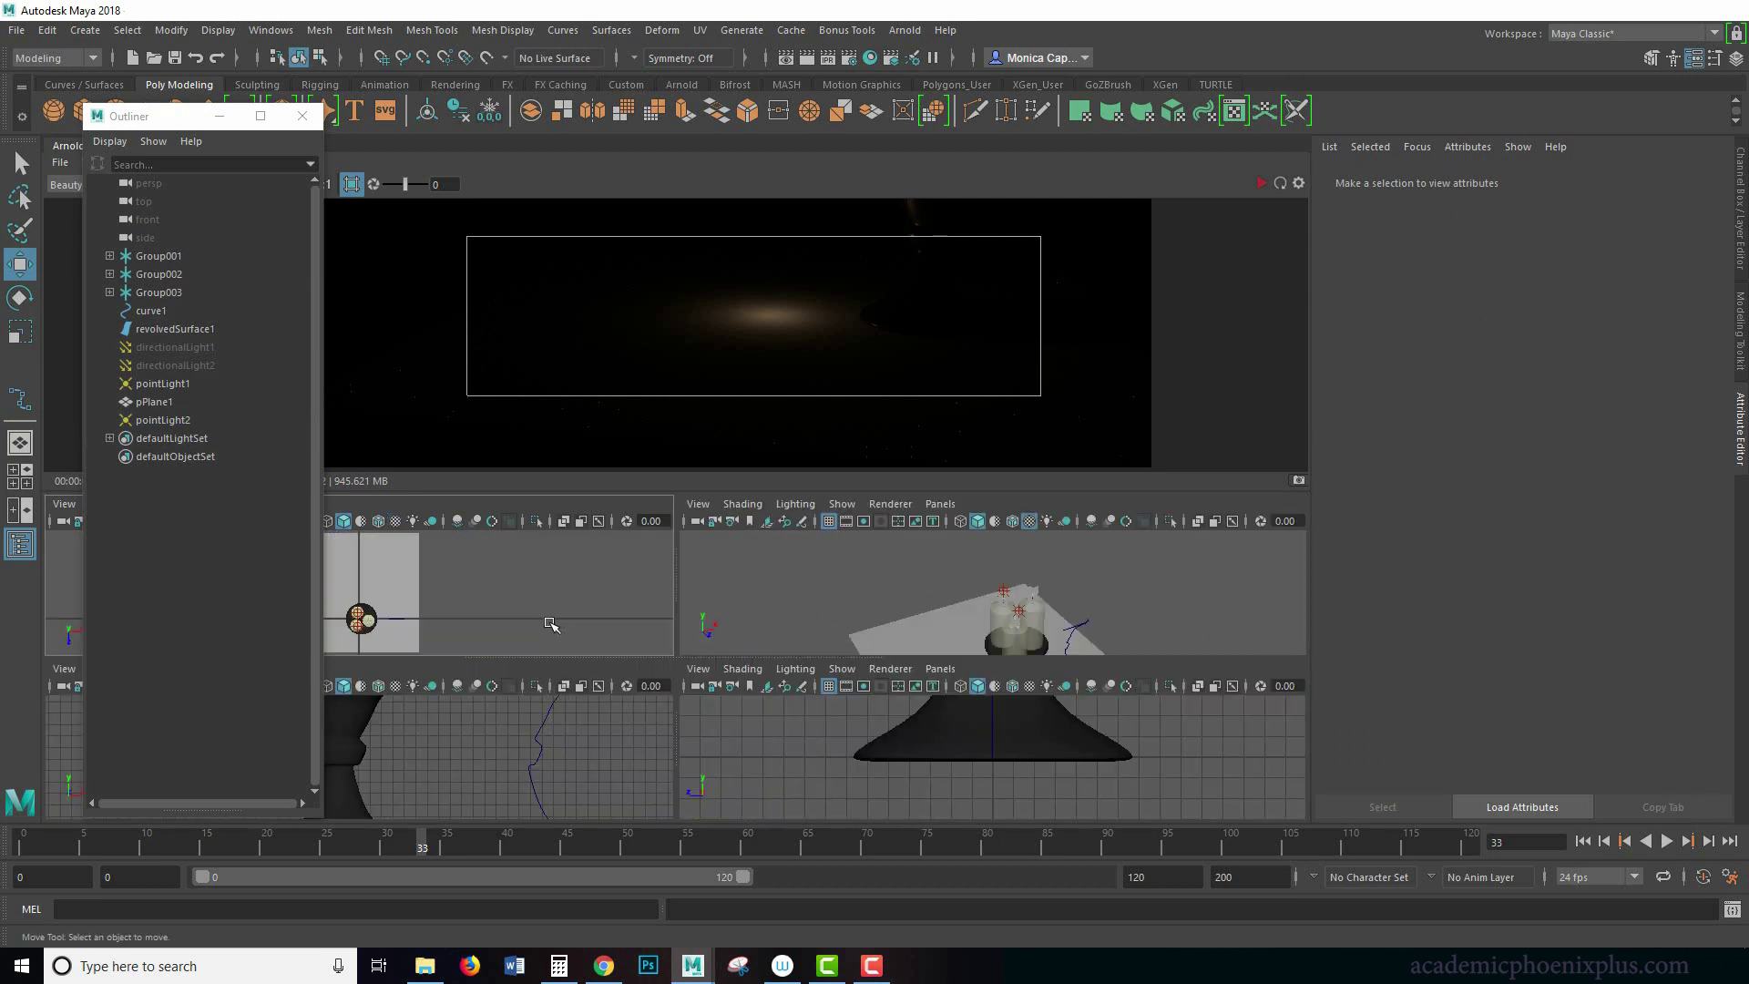
{"action": "left_click", "coordinate": [344, 627]}
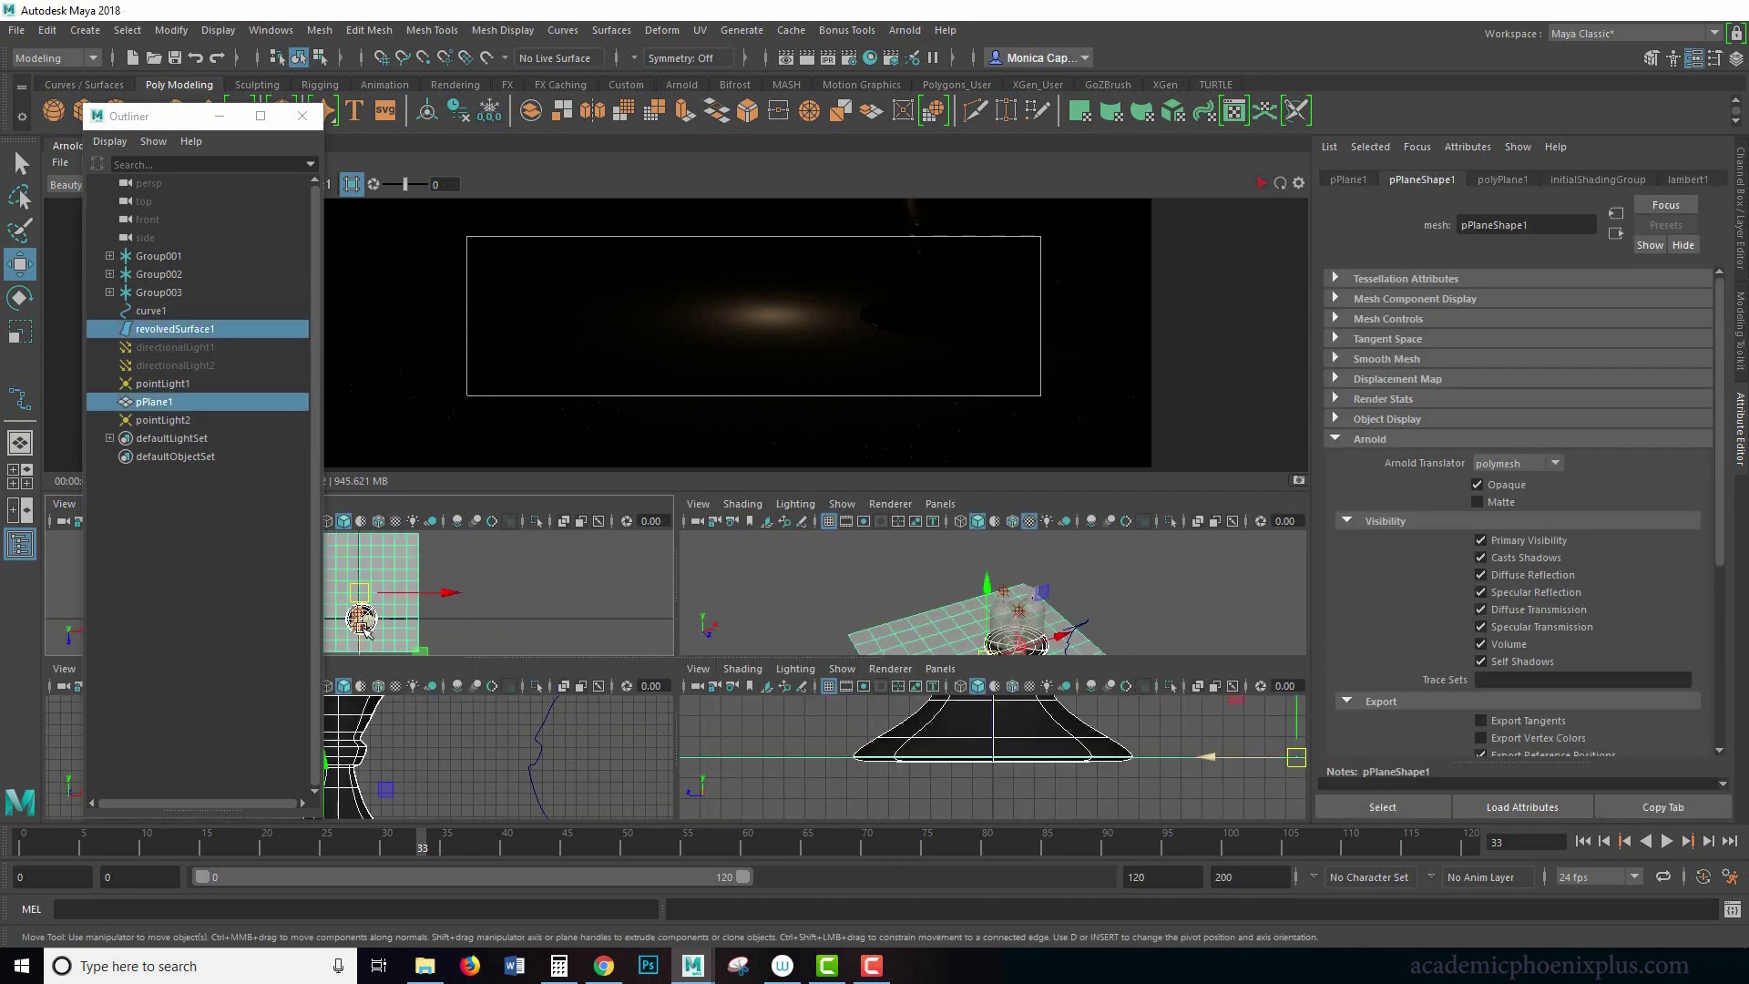
{"action": "key", "text": "f"}
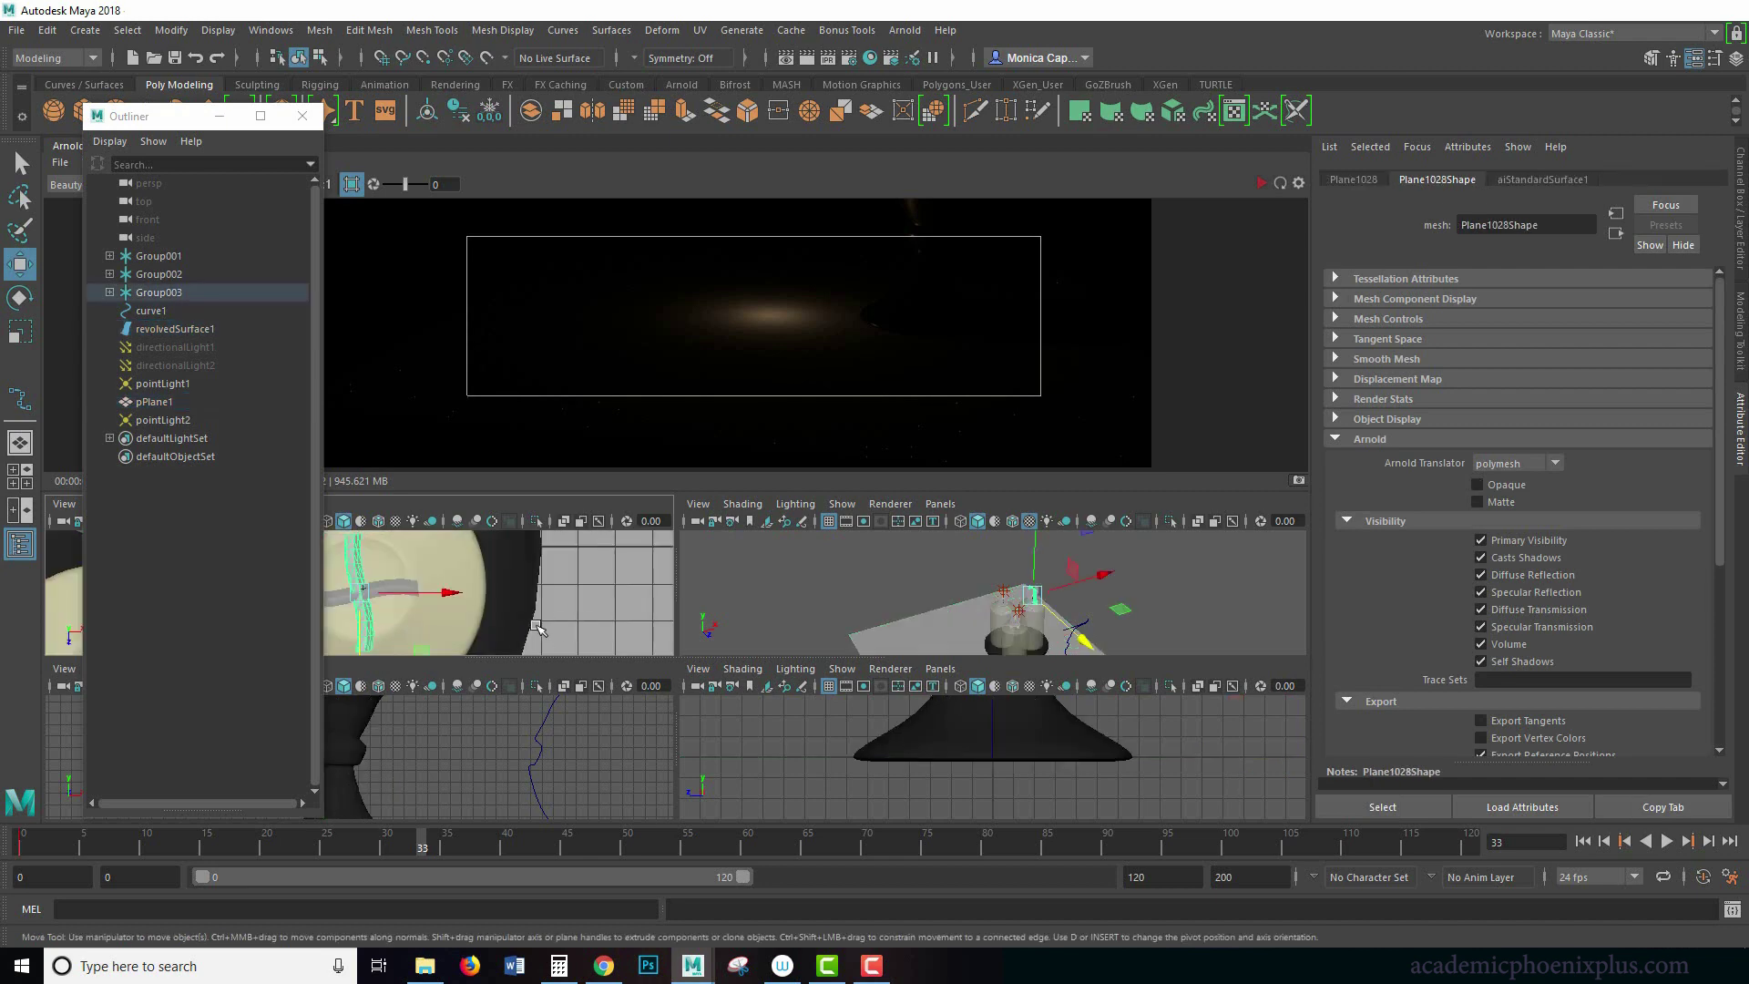
{"action": "scroll", "coordinate": [515, 638], "scroll_direction": "down", "scroll_amount": 1}
{"action": "left_click", "coordinate": [303, 116]}
{"action": "middle_click_drag", "start_coordinate": [460, 638], "coordinate": [364, 606], "text": "alt"}
Duplicate the second light into pointLight3 above the right candle, then maximise the perspective view
{"action": "left_click", "coordinate": [310, 598]}
{"action": "key", "text": "w"}
{"action": "scroll", "coordinate": [340, 570], "scroll_direction": "down", "scroll_amount": 3}
{"action": "middle_click_drag", "start_coordinate": [341, 570], "coordinate": [307, 602], "text": "alt"}
{"action": "key", "text": "ctrl+d"}
{"action": "left_click_drag", "start_coordinate": [285, 623], "coordinate": [415, 571]}
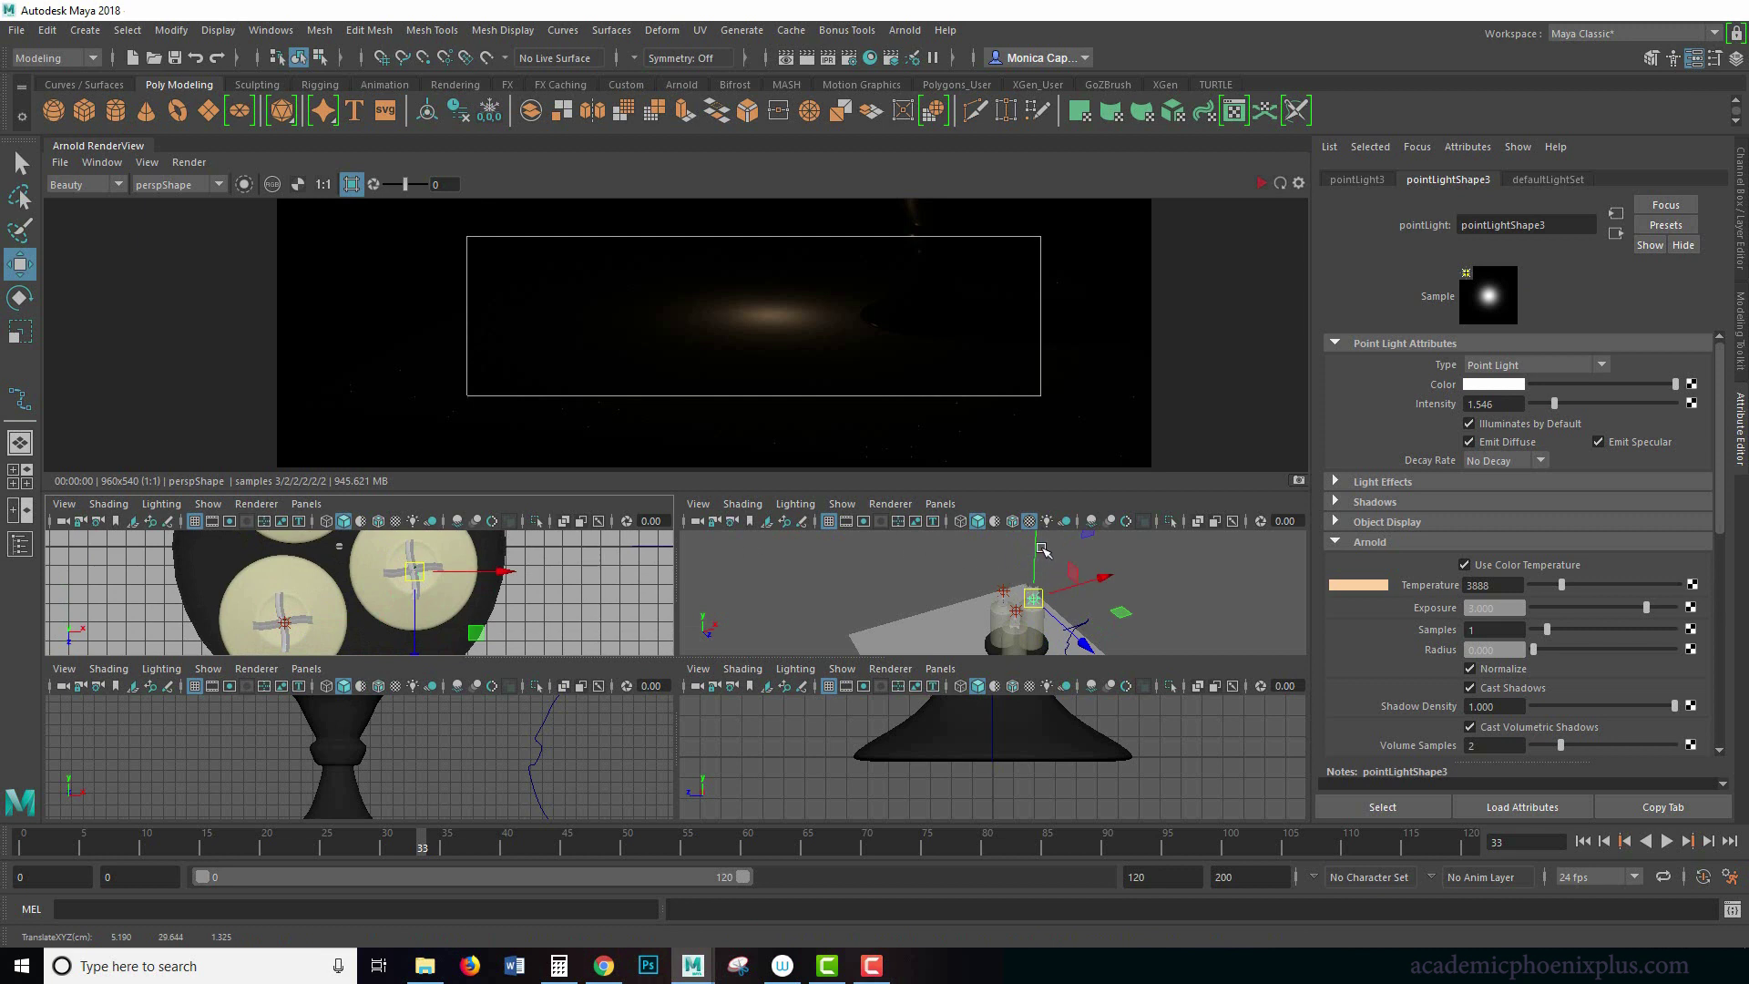
{"action": "left_click_drag", "start_coordinate": [1042, 549], "coordinate": [1040, 533]}
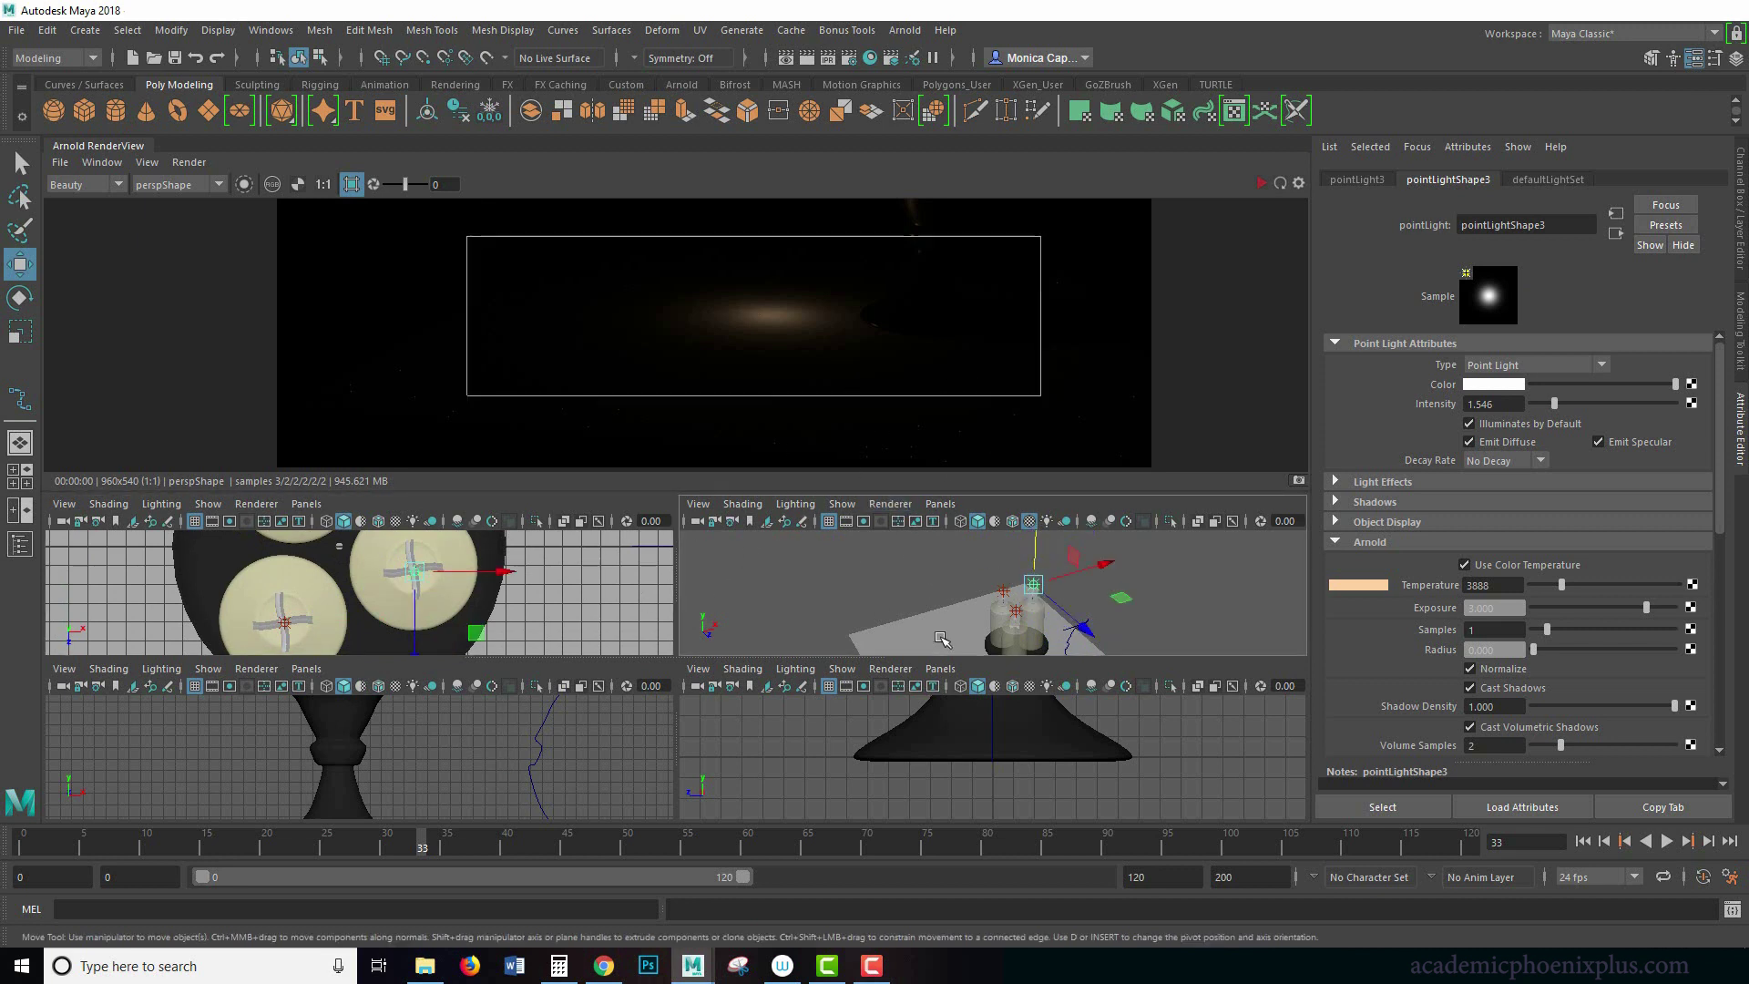
{"action": "key", "text": "space"}
{"action": "left_click_drag", "start_coordinate": [841, 630], "coordinate": [888, 649], "text": "alt"}
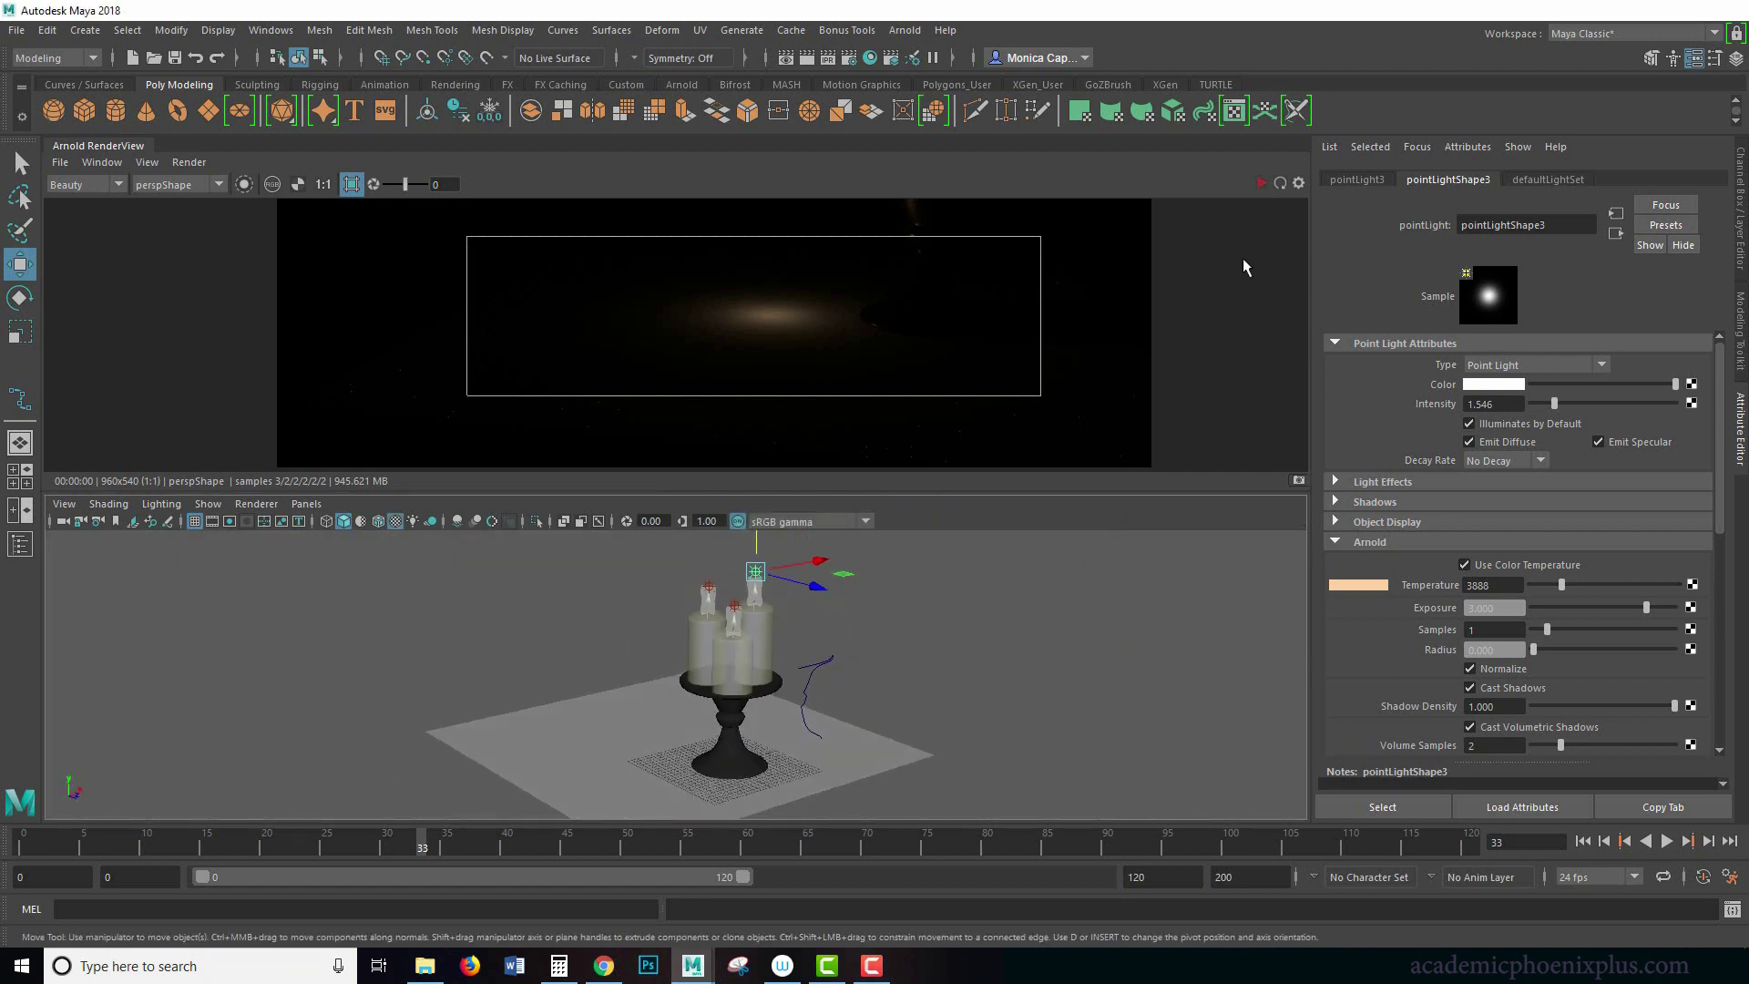
Turn off the Arnold render region for a full-frame render, move to frame 26, and select a candle flame plane
{"action": "left_click", "coordinate": [351, 184]}
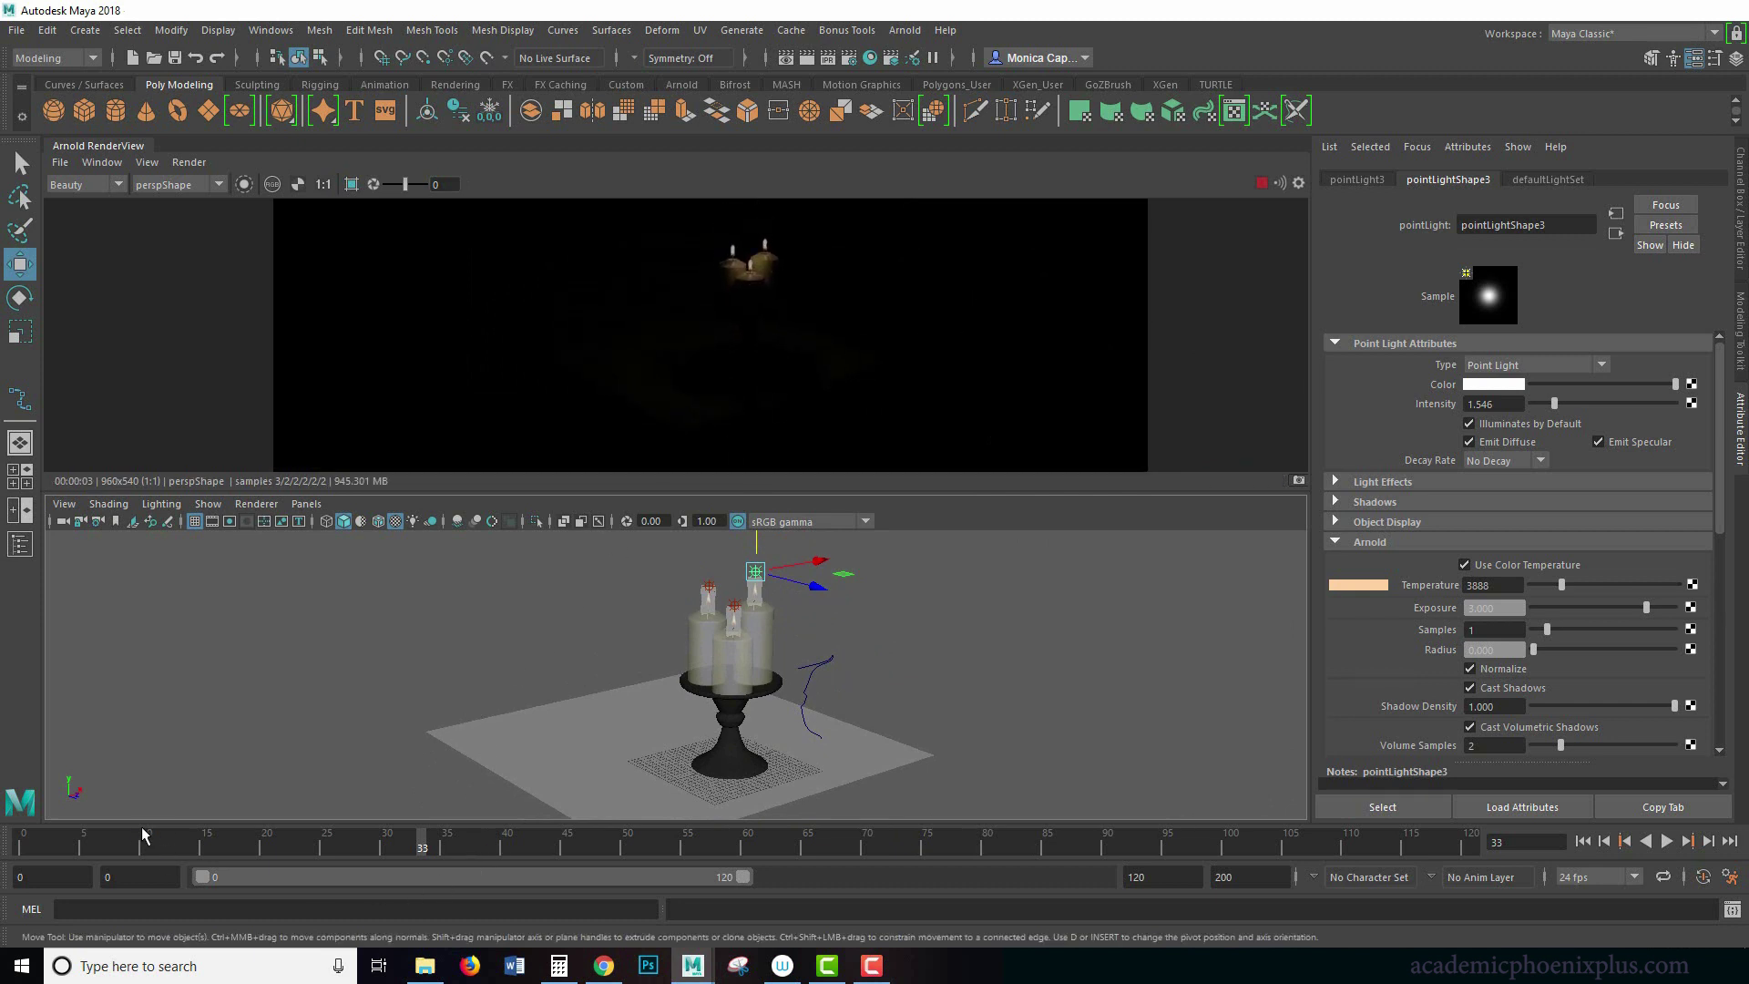
{"action": "left_click_drag", "start_coordinate": [134, 828], "coordinate": [770, 825]}
{"action": "left_click", "coordinate": [1123, 581]}
{"action": "key", "text": "ctrl+z"}
{"action": "left_click", "coordinate": [709, 592]}
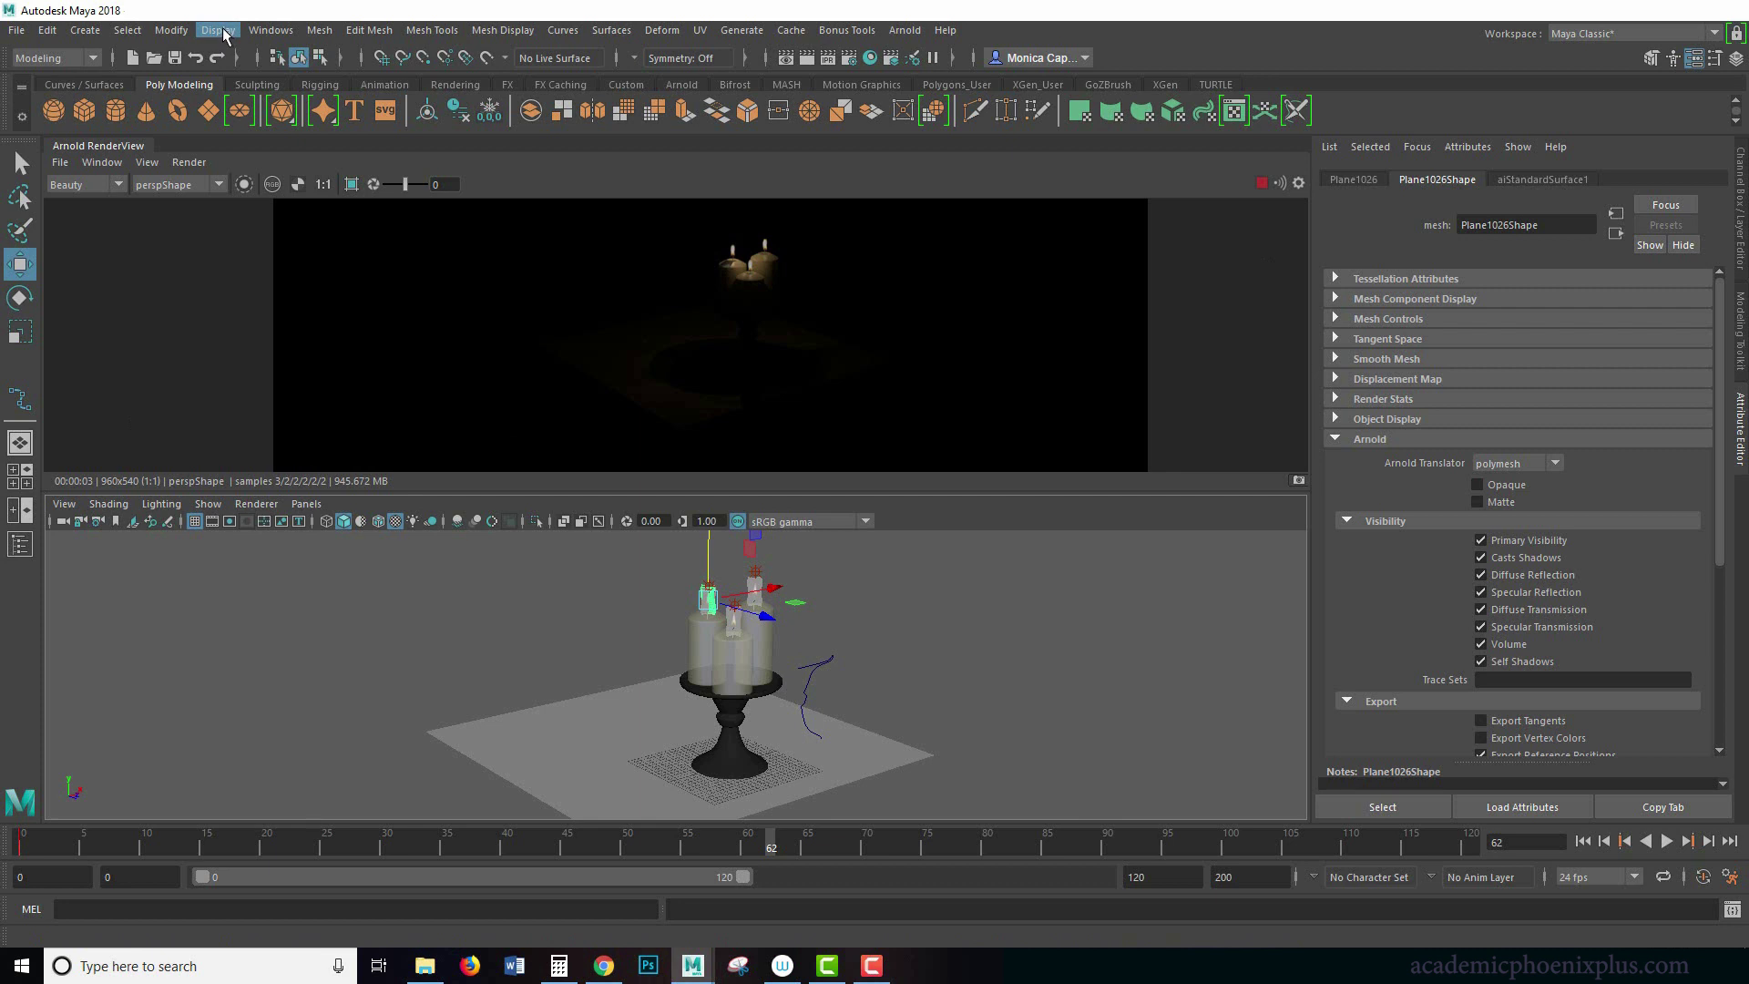
Open the Outliner and copy pointLight1's intensity expression line
{"action": "left_click", "coordinate": [272, 31]}
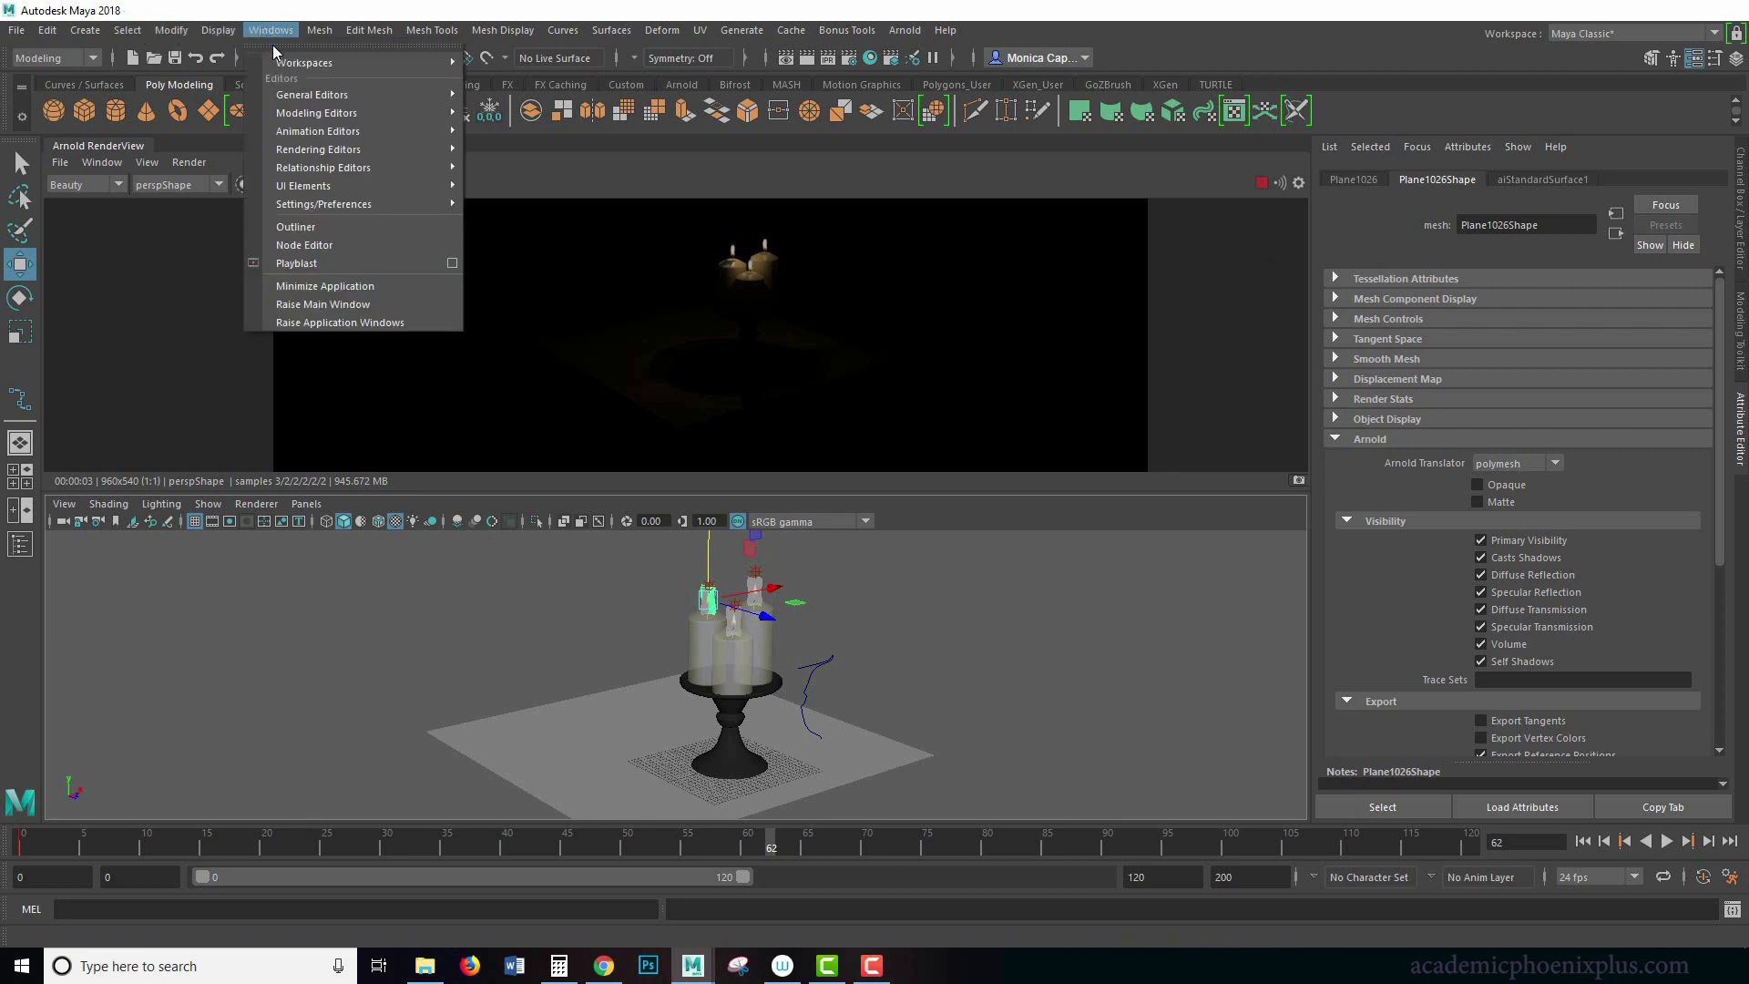
{"action": "left_click", "coordinate": [301, 227]}
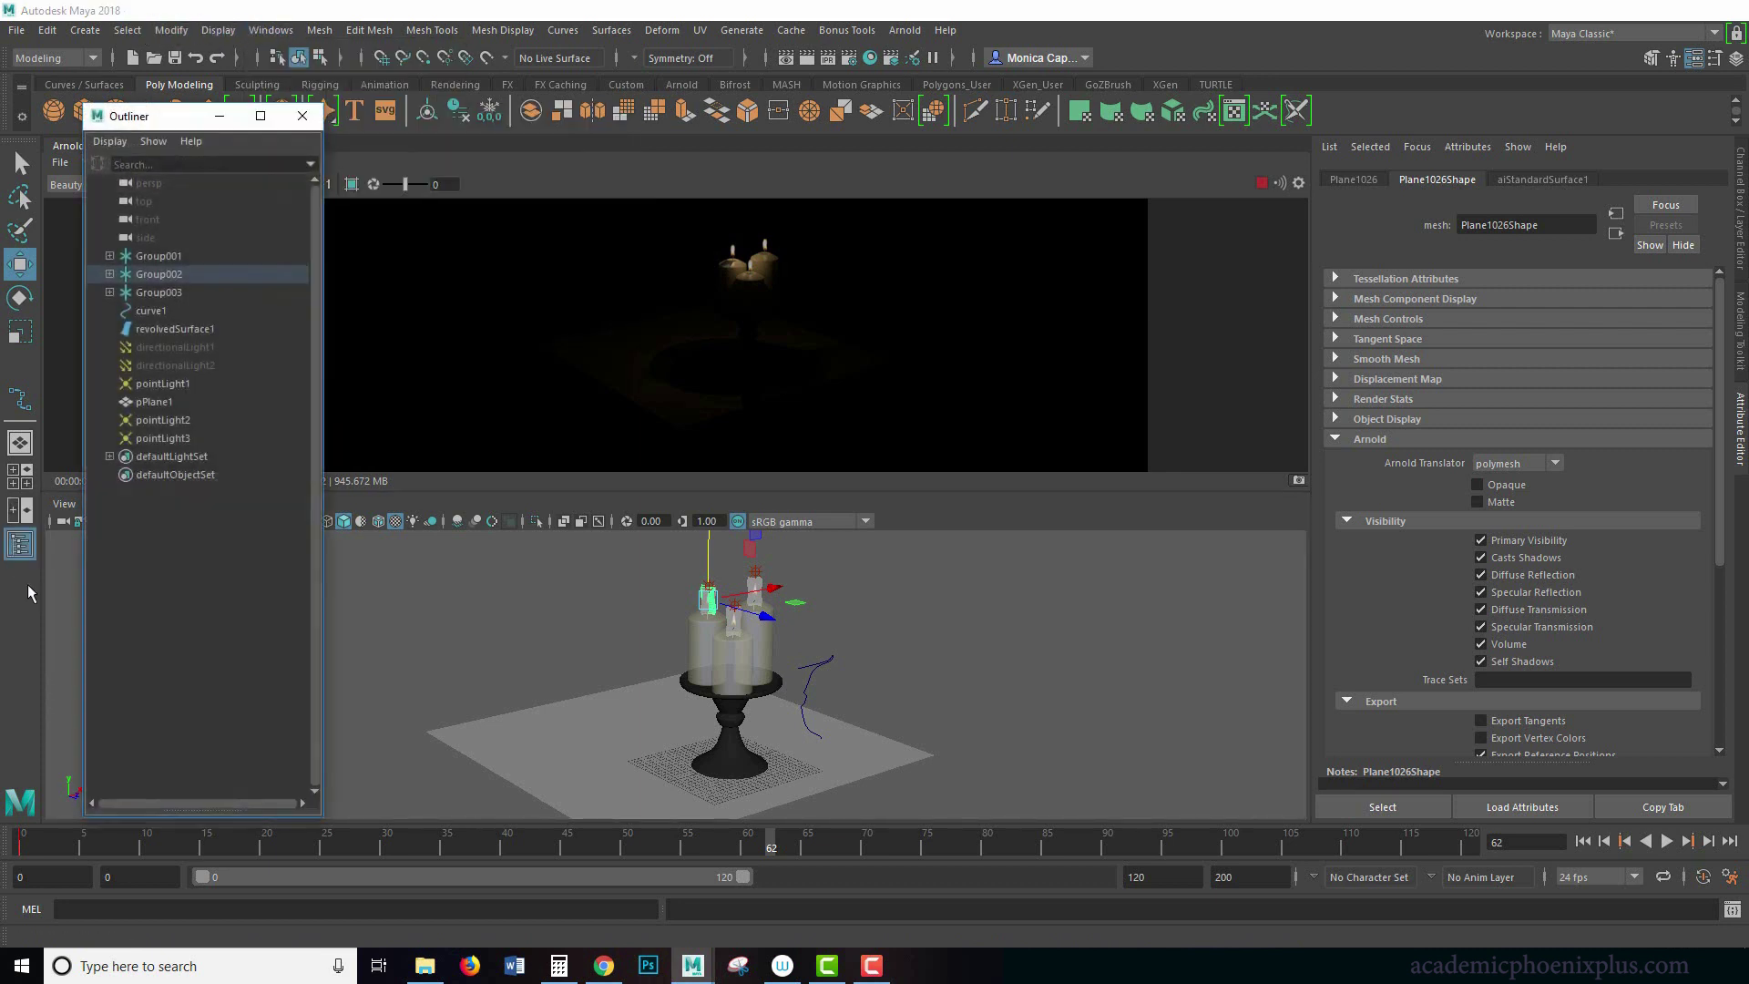
{"action": "left_click", "coordinate": [175, 440]}
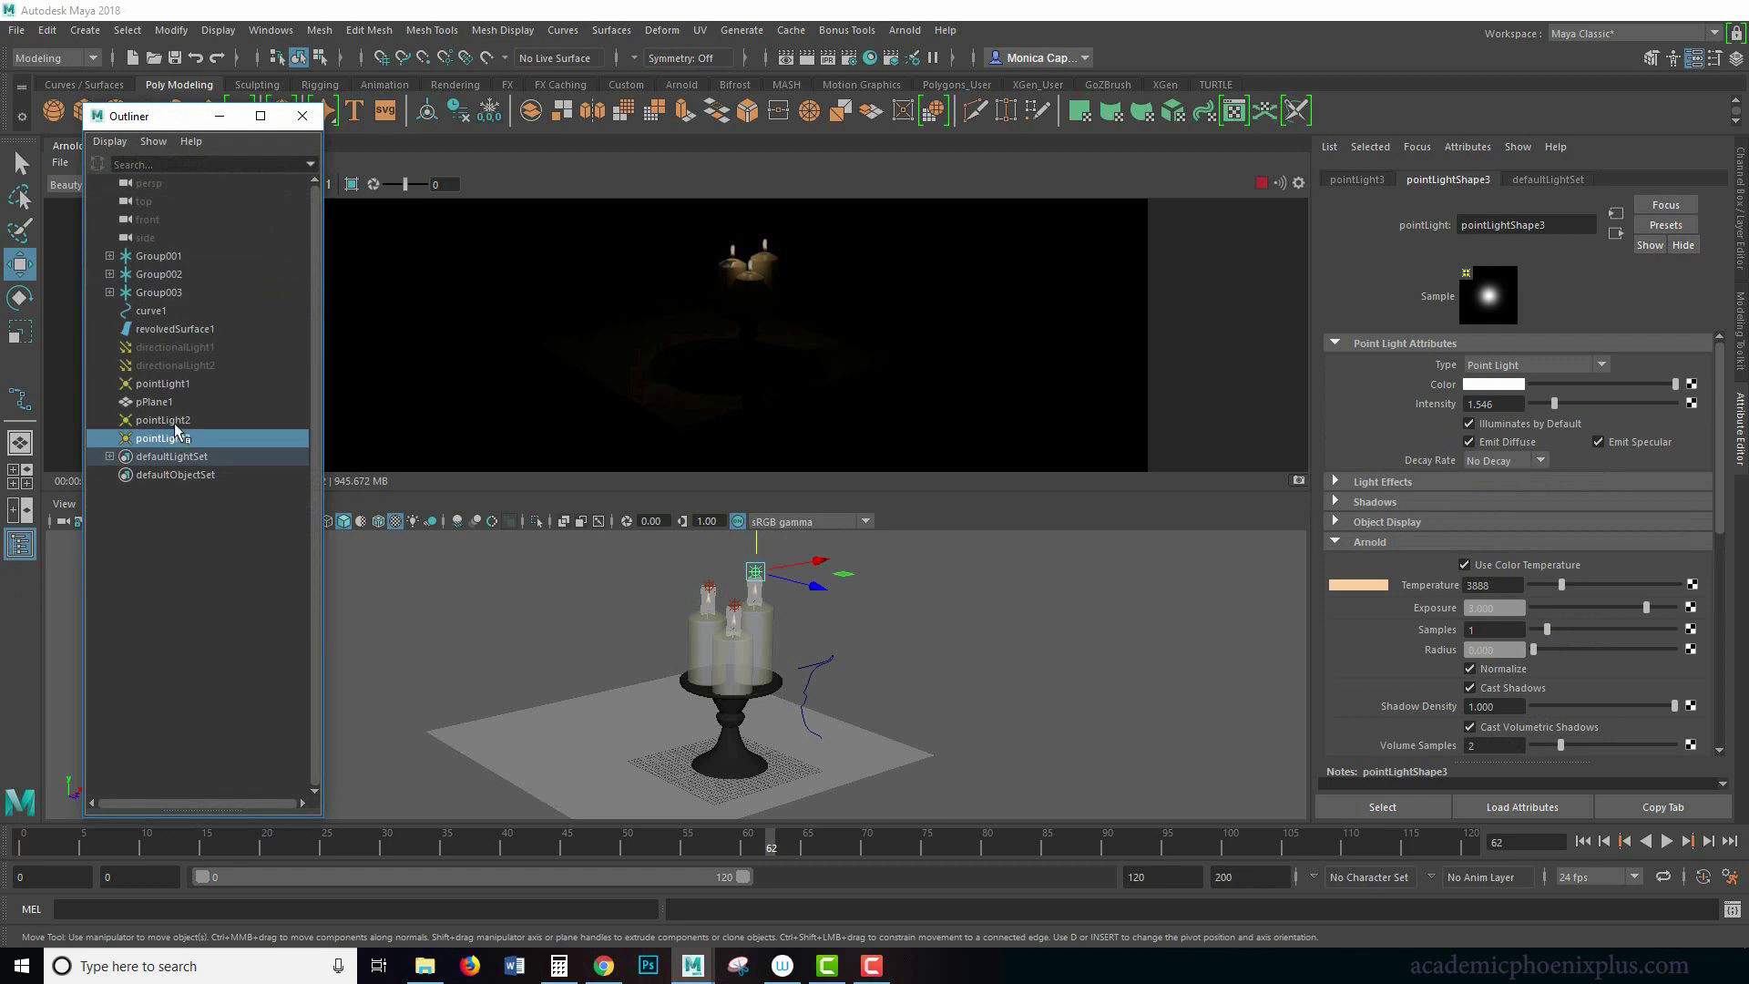
{"action": "left_click", "coordinate": [173, 383]}
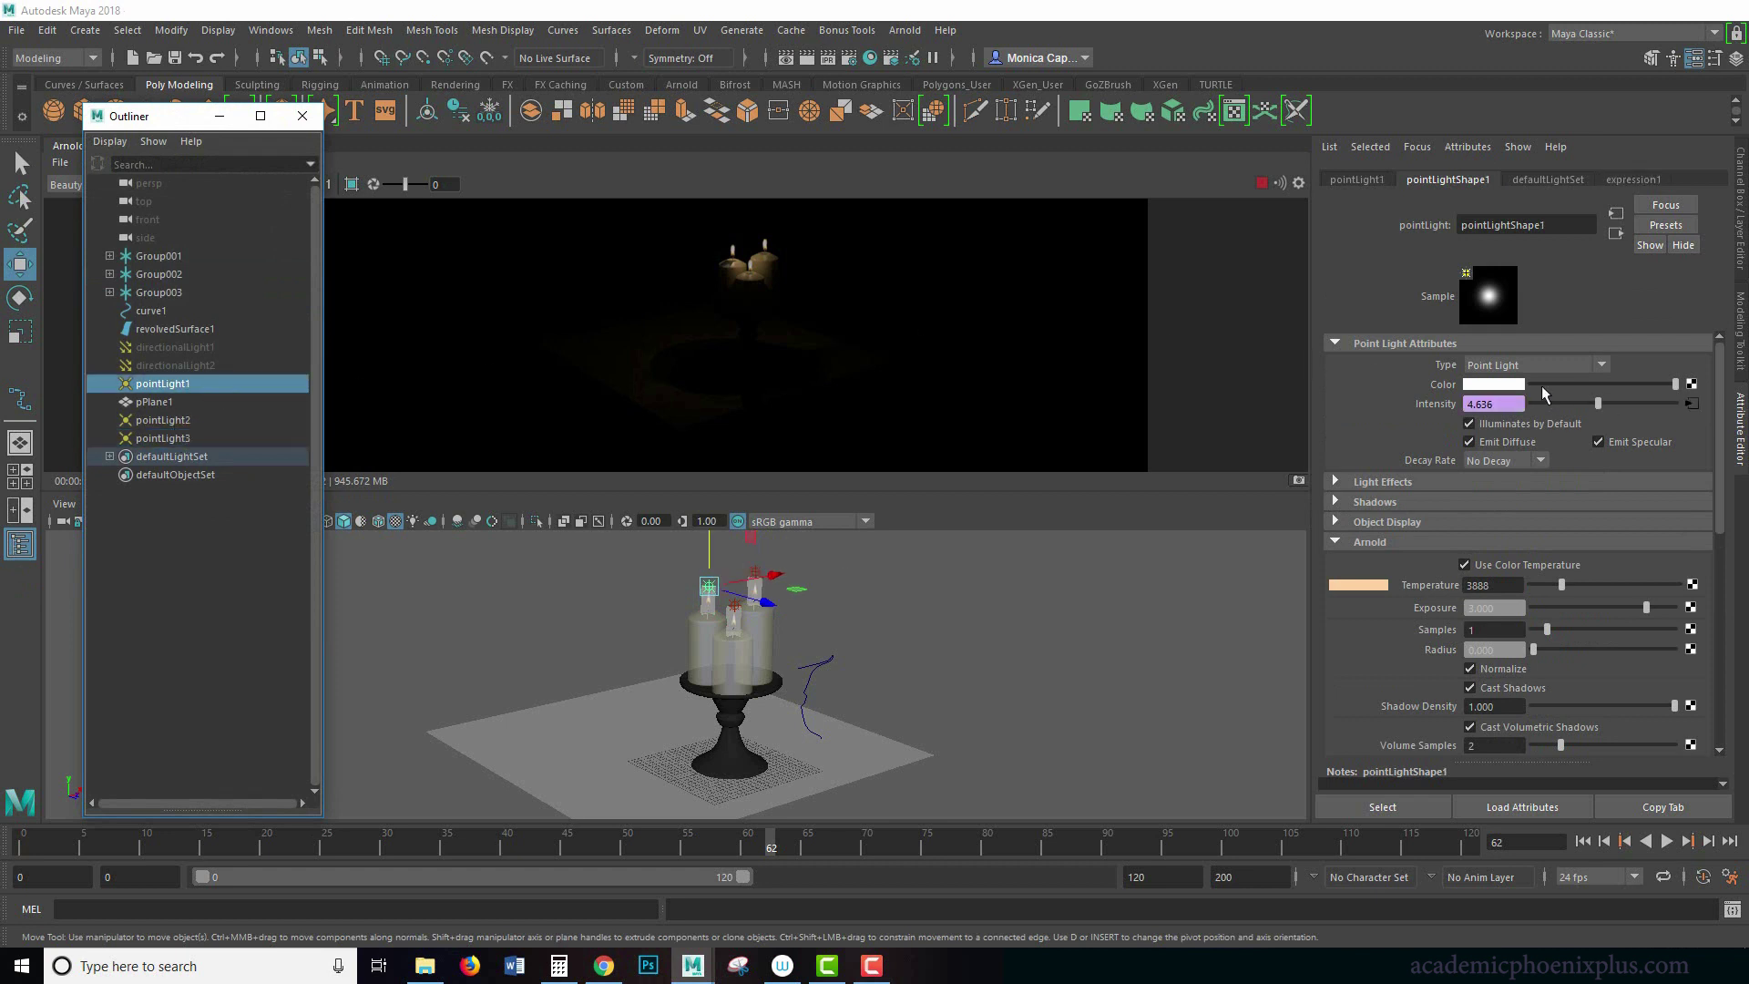
{"action": "right_click", "coordinate": [1443, 401]}
{"action": "left_click", "coordinate": [1471, 412]}
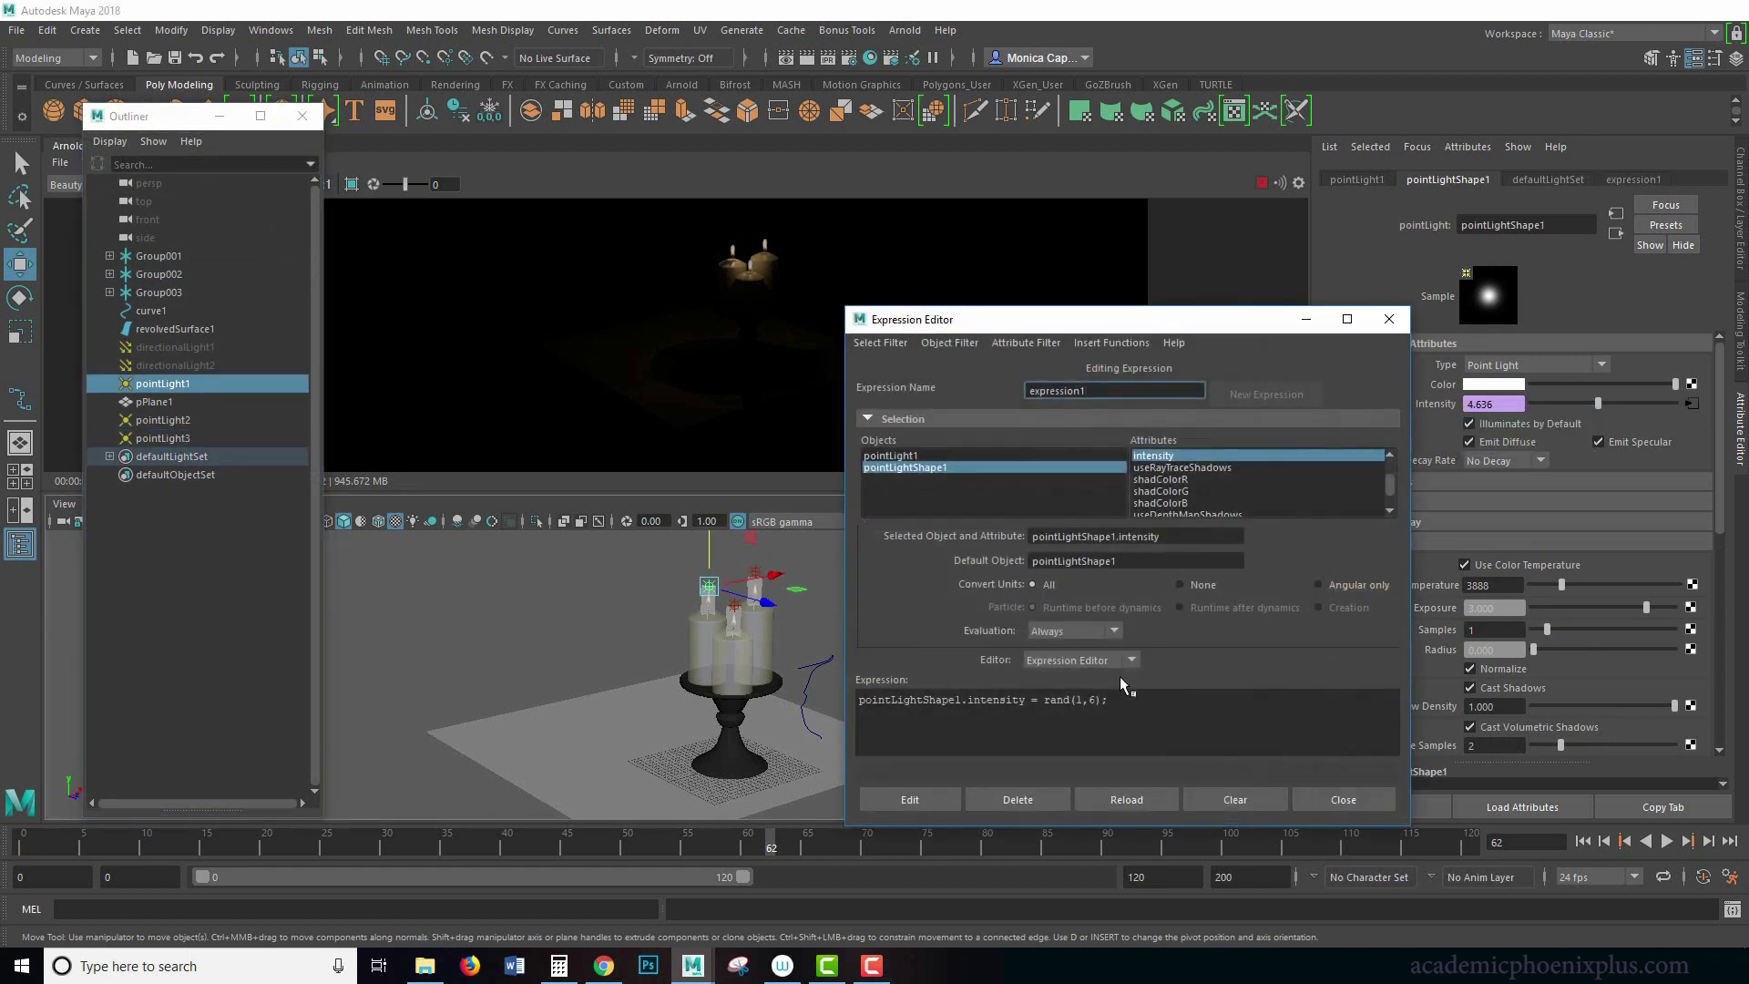
{"action": "left_click_drag", "start_coordinate": [1113, 700], "coordinate": [859, 700]}
{"action": "key", "text": "ctrl+c"}
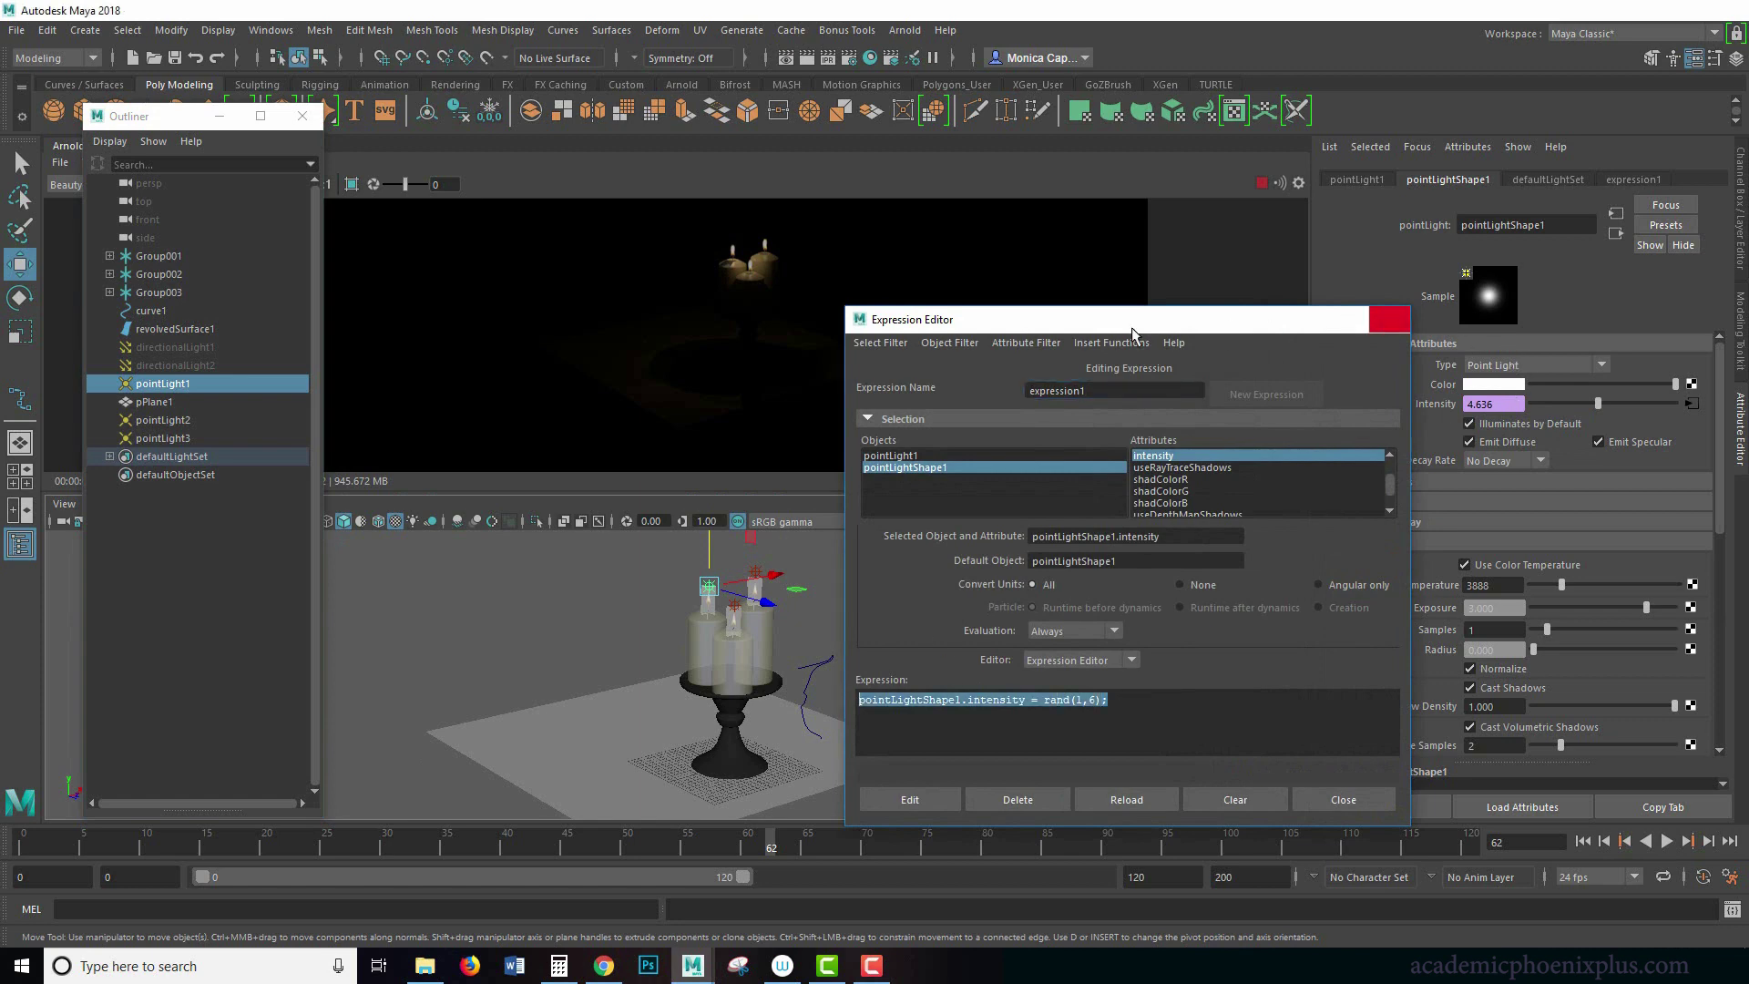
{"action": "left_click", "coordinate": [1388, 318]}
Create a new intensity expression for pointLight2 from the pasted line, retargeted to pointLightShape2.intensity
{"action": "left_click", "coordinate": [189, 420]}
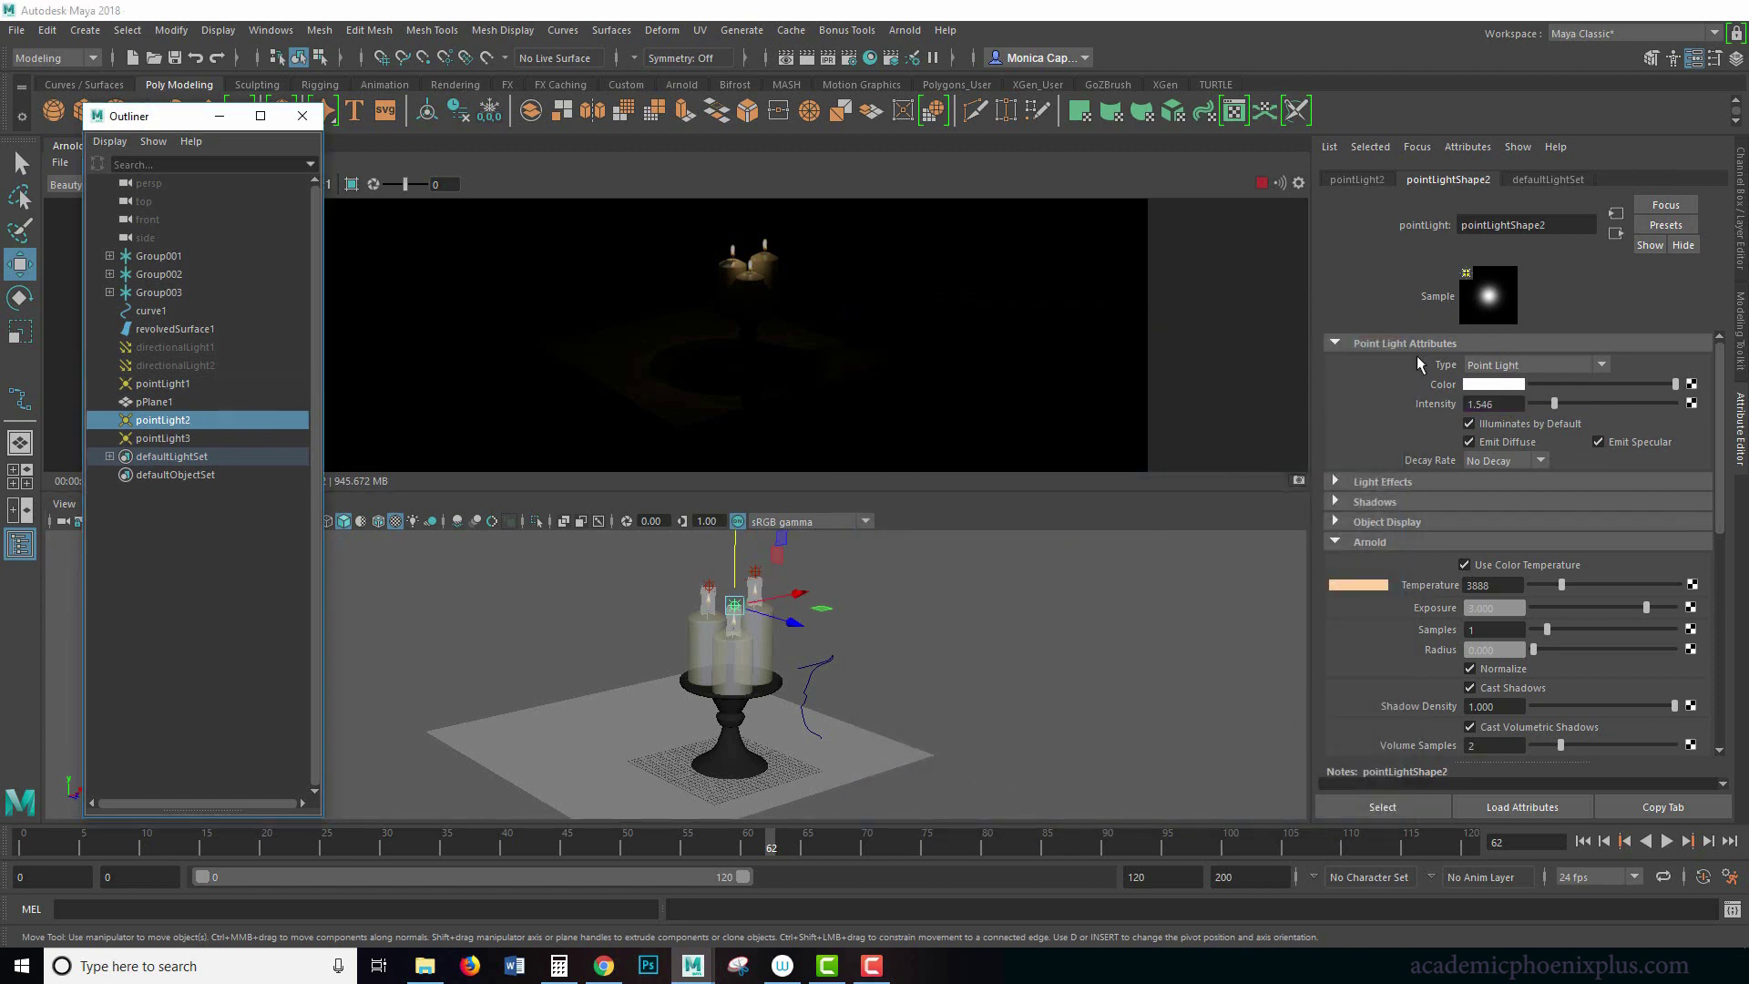
{"action": "right_click", "coordinate": [1441, 402]}
{"action": "left_click", "coordinate": [1448, 409]}
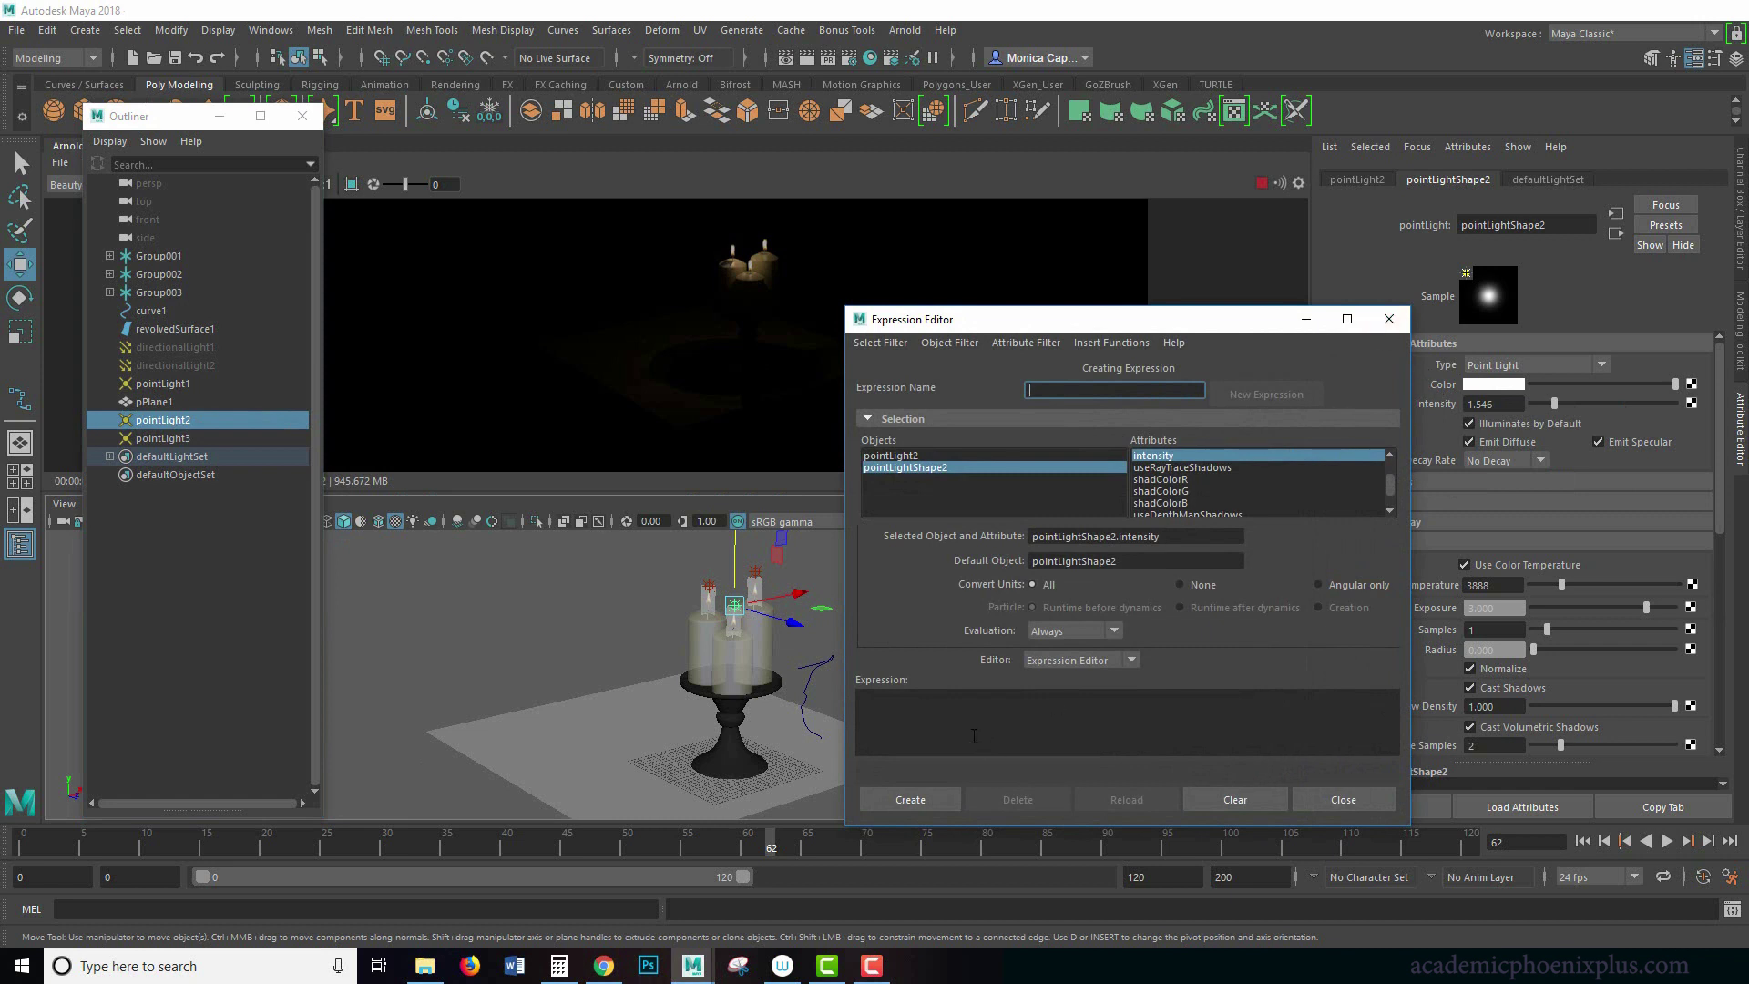
{"action": "key", "text": "ctrl+v"}
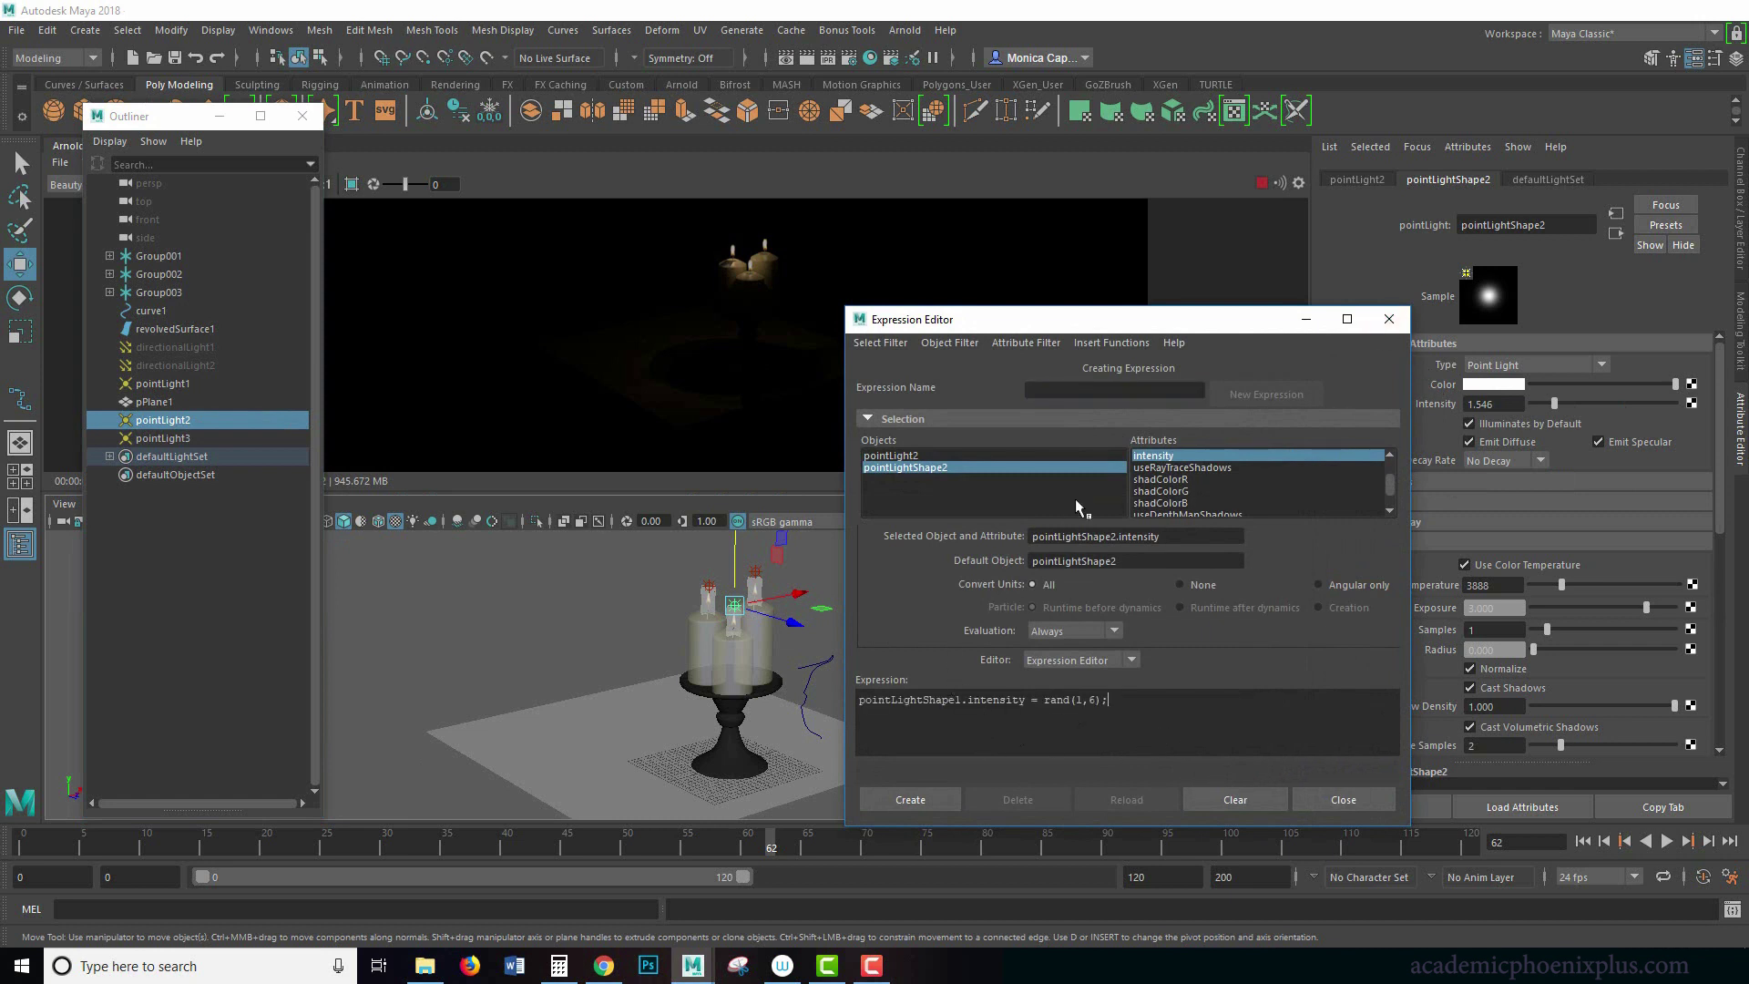
{"action": "left_click", "coordinate": [1119, 535]}
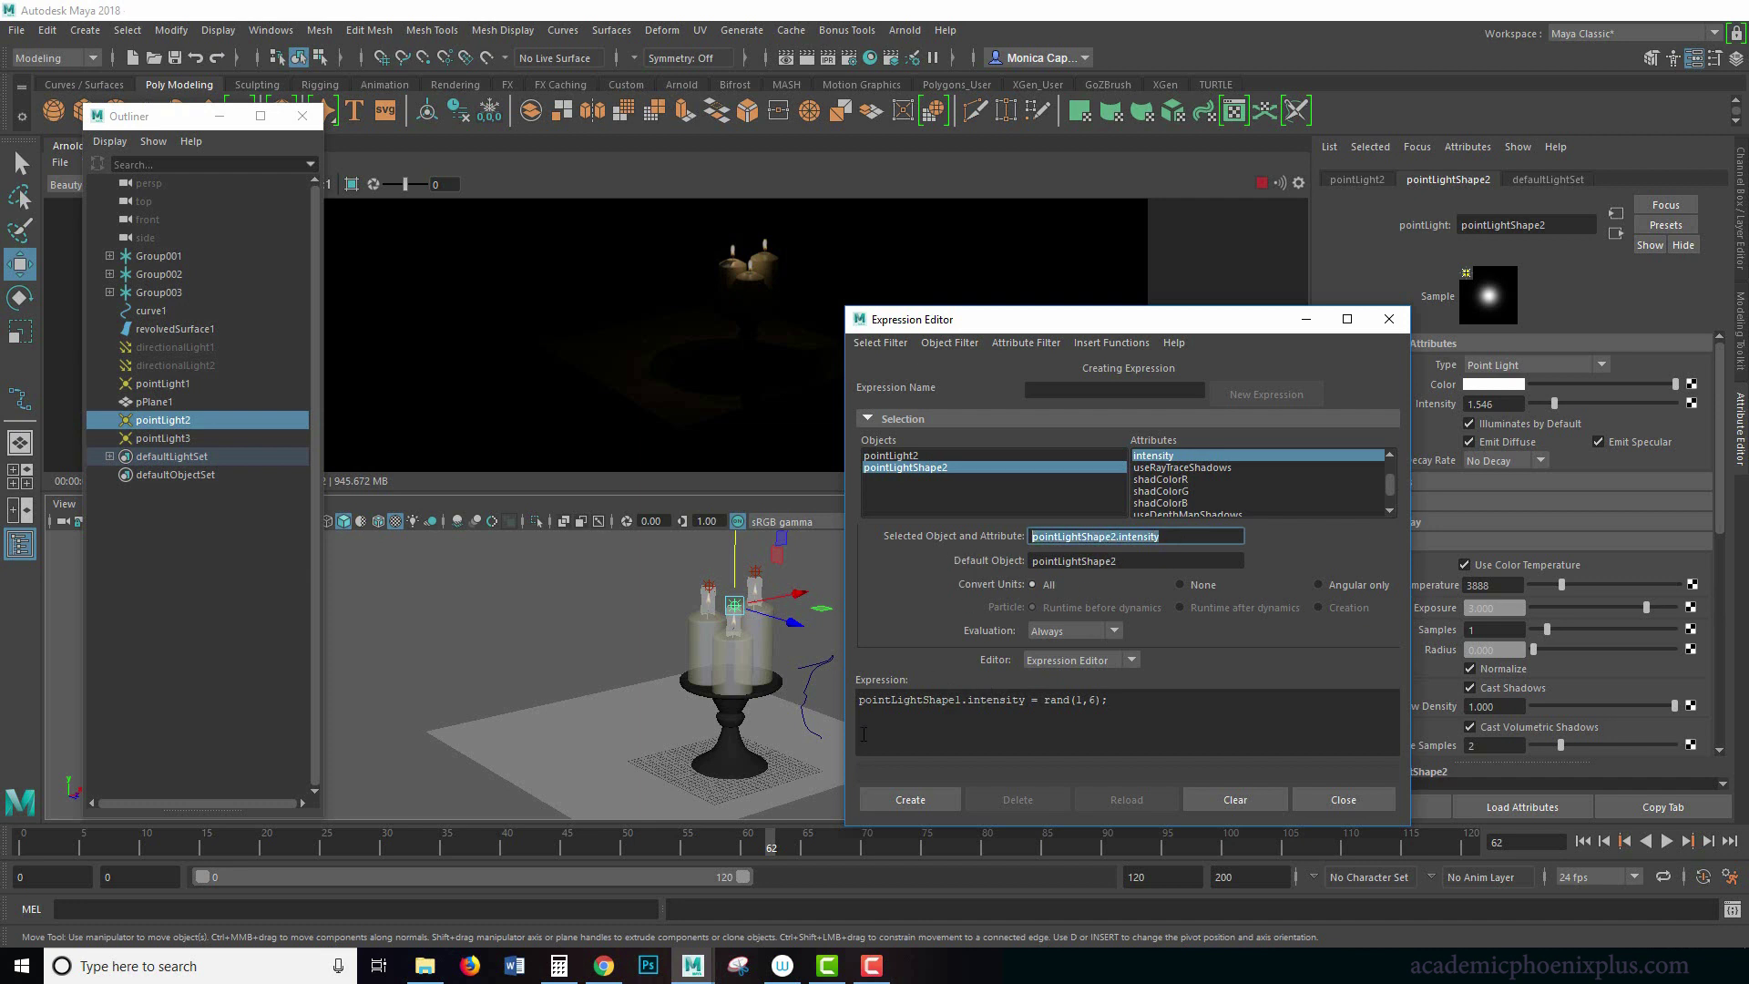
{"action": "left_click", "coordinate": [1023, 699]}
{"action": "left_click_drag", "start_coordinate": [1024, 698], "coordinate": [859, 699]}
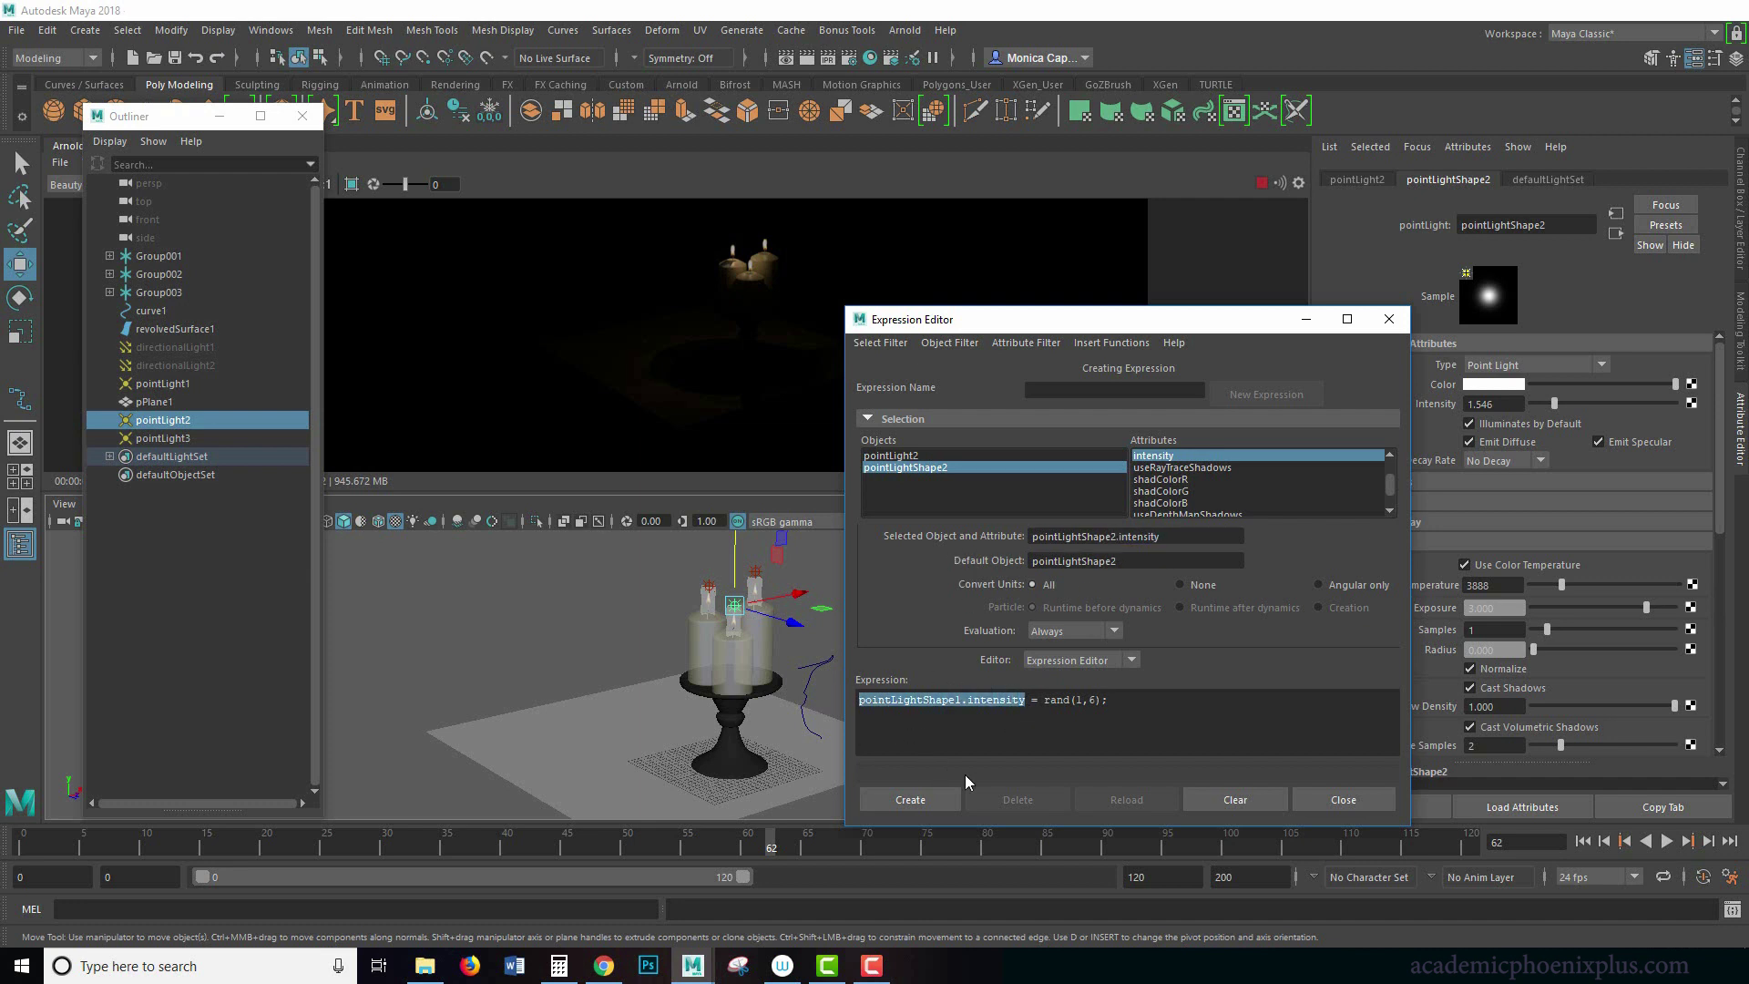
{"action": "type", "text": "pointLightShape2.intensity"}
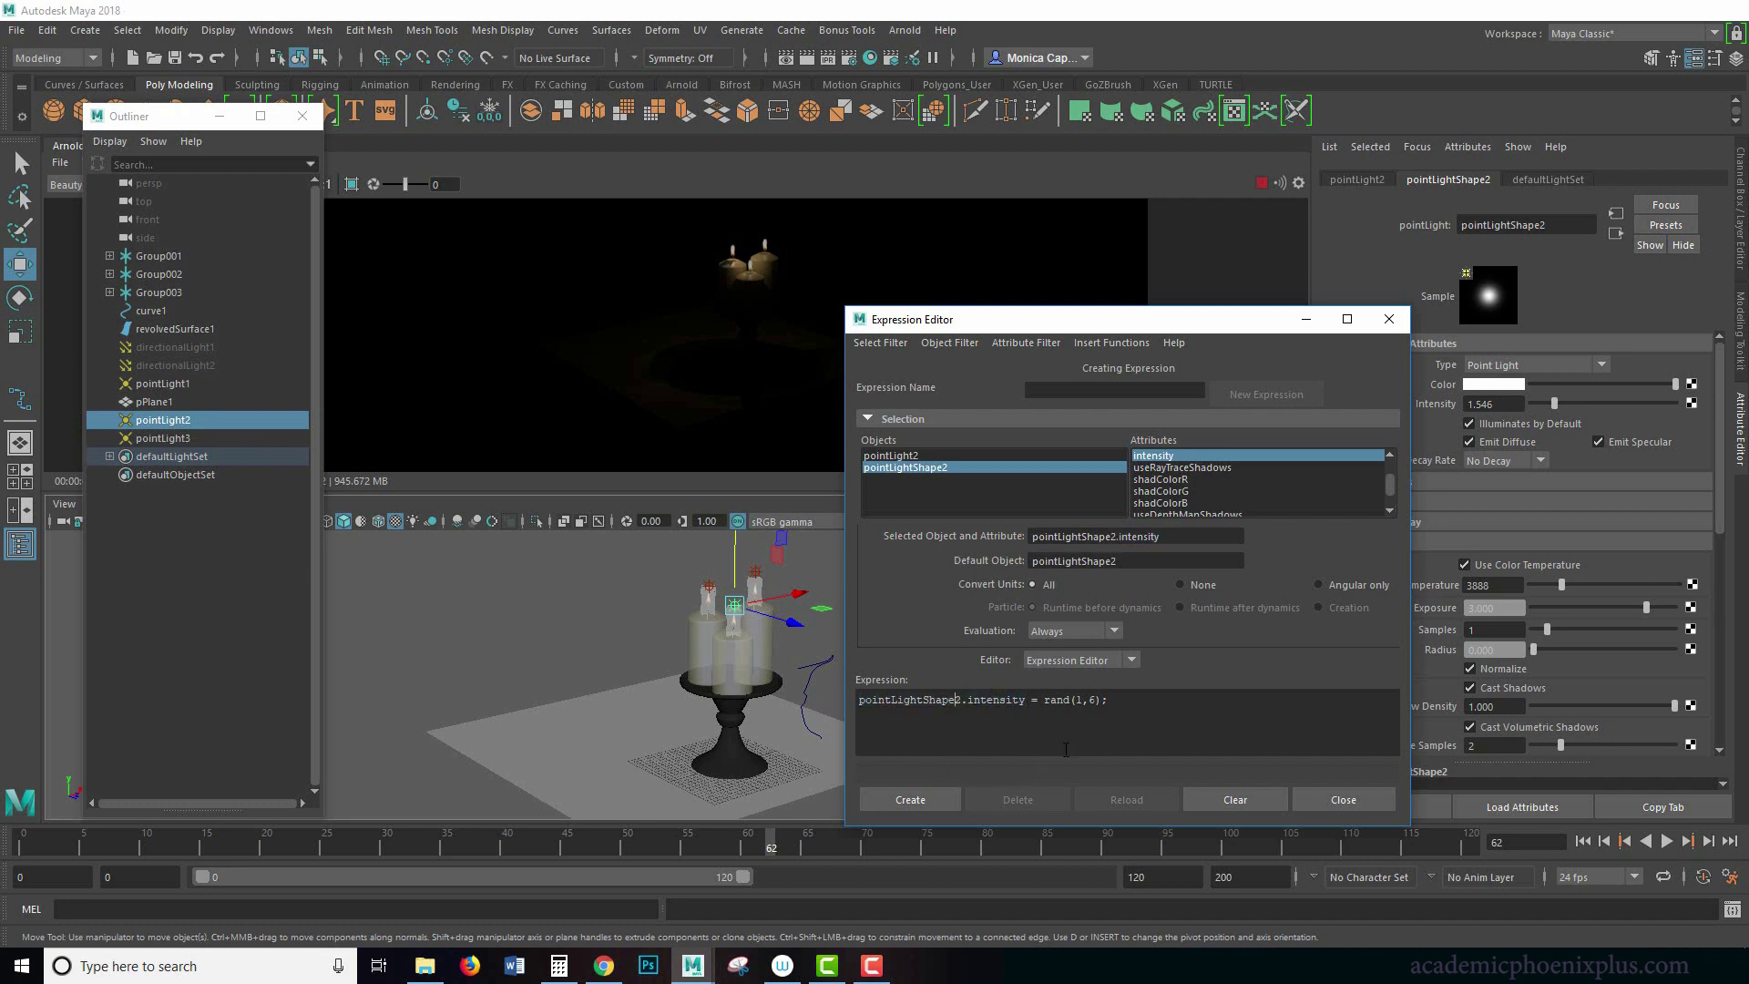
{"action": "left_click", "coordinate": [936, 802]}
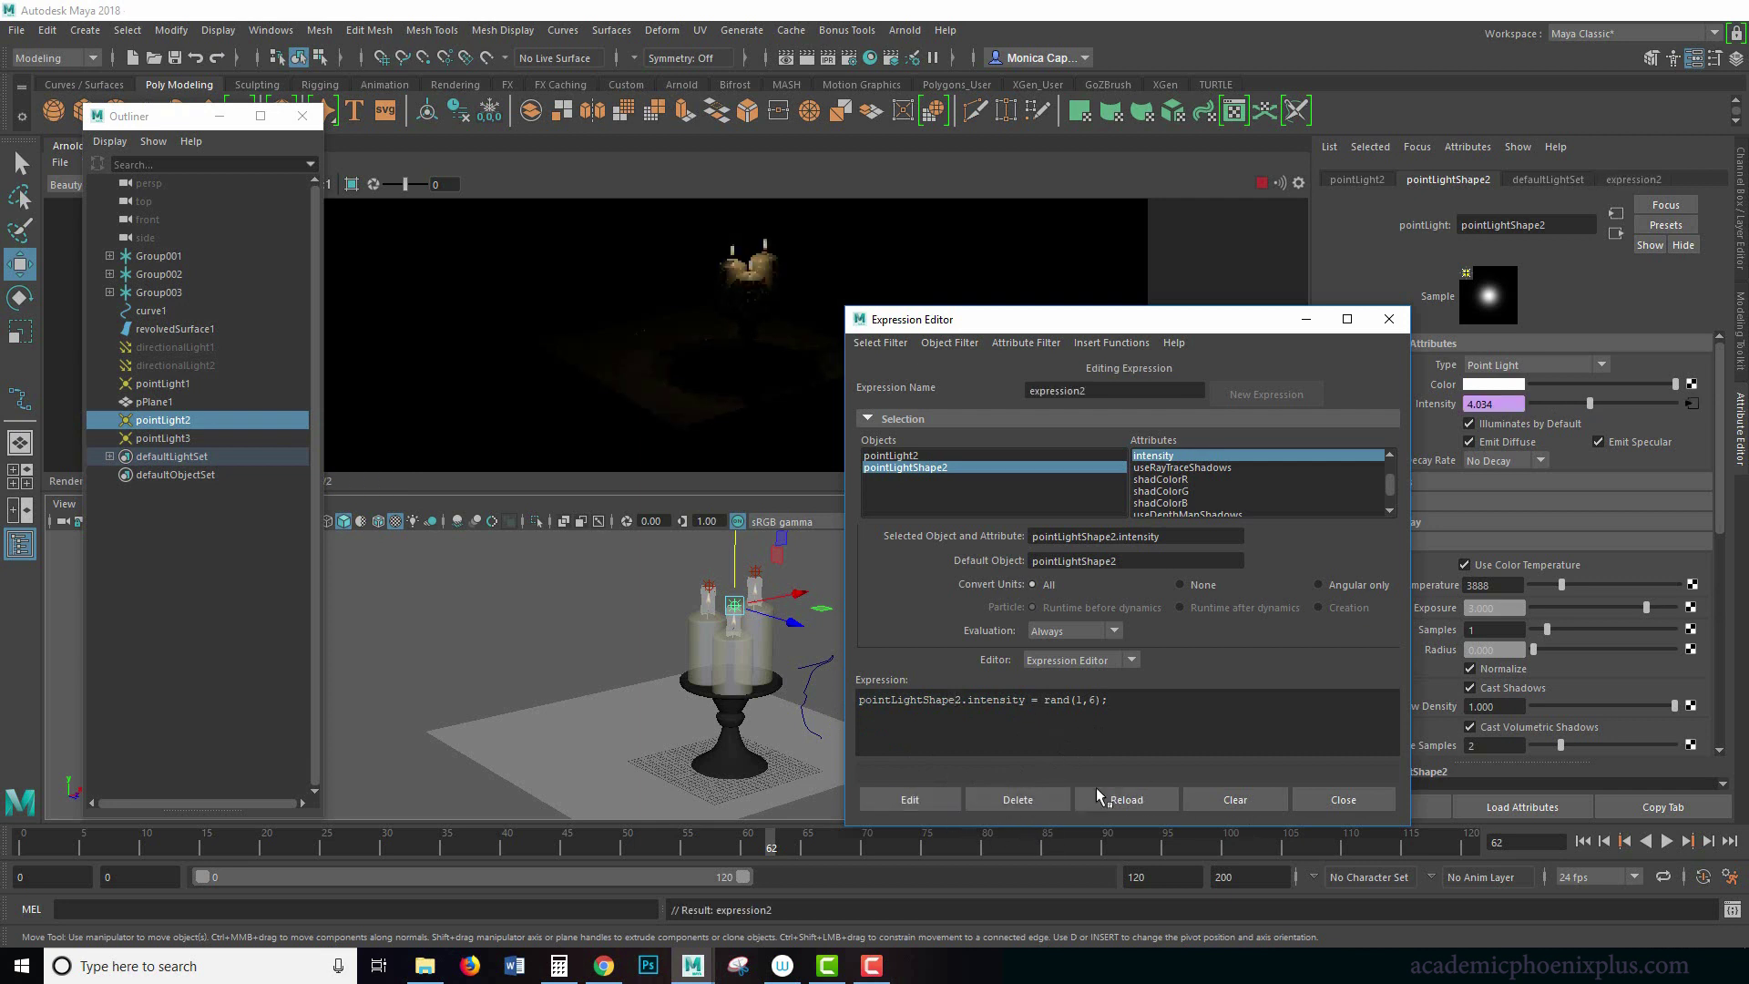
Change pointLight2's expression to rand(.5,4), apply it, and copy the rand text
{"action": "double_click", "coordinate": [1079, 699]}
{"action": "type", "text": ".5"}
{"action": "key", "text": "BackSpace"}
{"action": "type", "text": "4"}
{"action": "left_click", "coordinate": [936, 803]}
{"action": "left_click", "coordinate": [925, 805]}
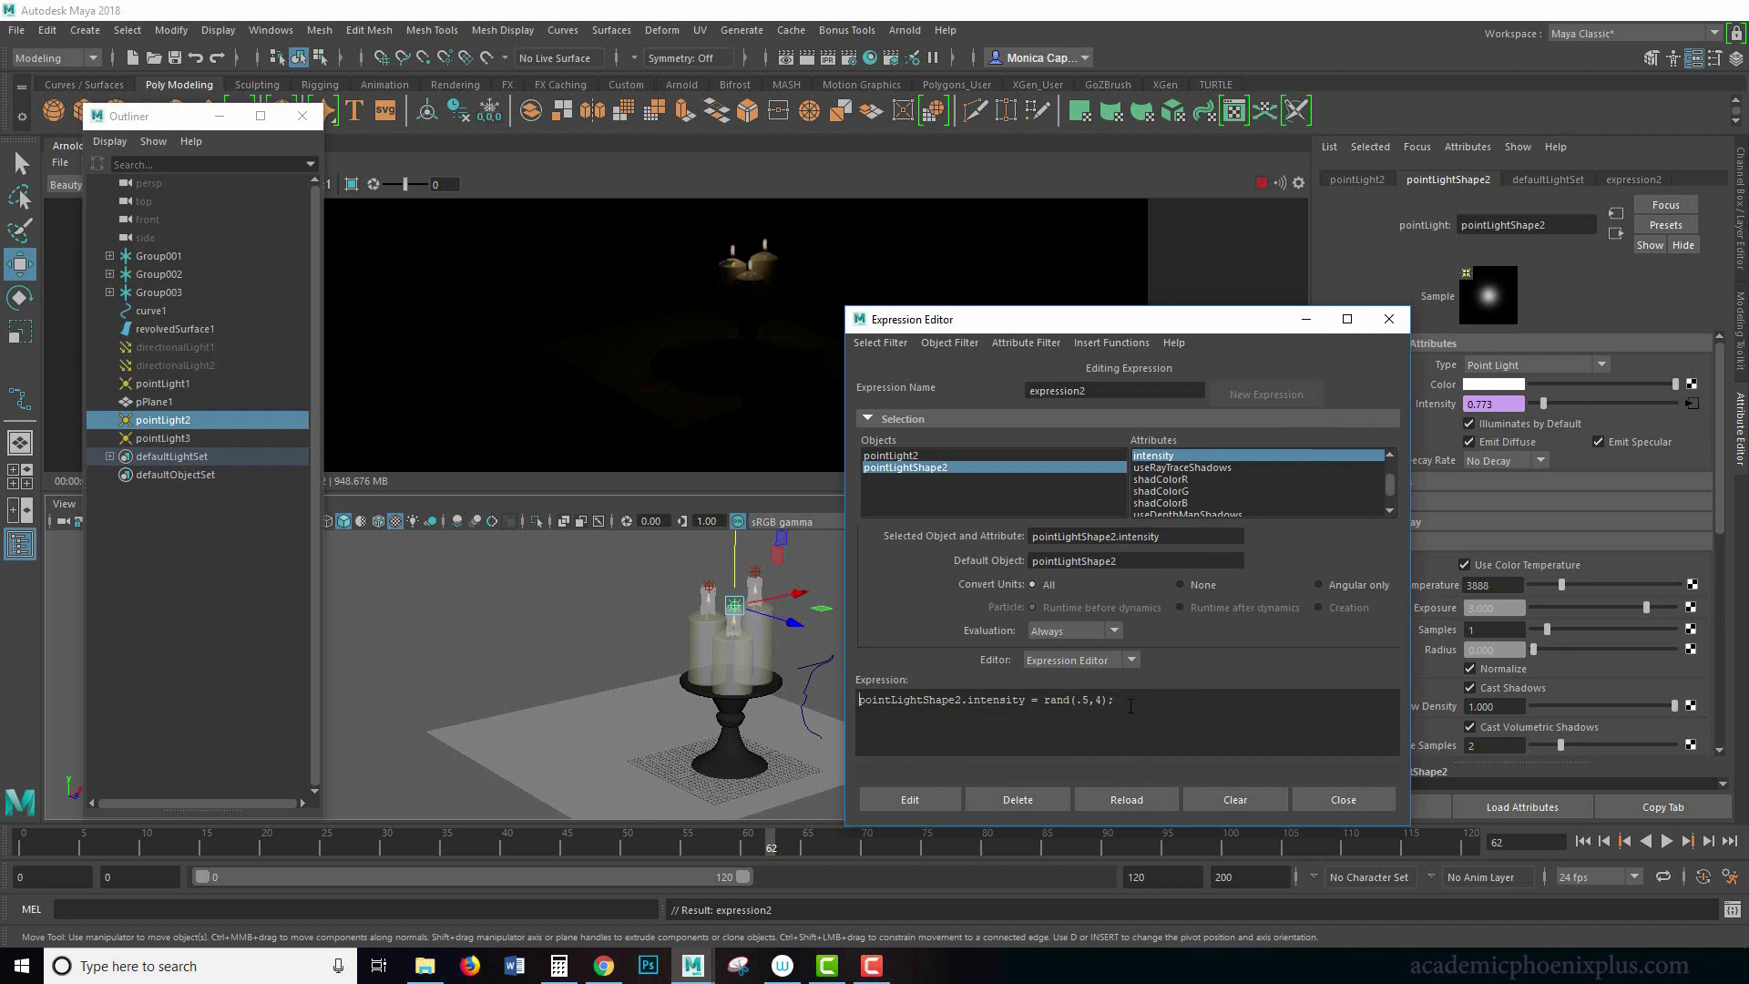
{"action": "left_click_drag", "start_coordinate": [1117, 700], "coordinate": [1039, 702]}
{"action": "key", "text": "ctrl+c"}
Start a new intensity expression for pointLight3 and paste in the copied rand(.5,4) text
{"action": "left_click", "coordinate": [196, 441]}
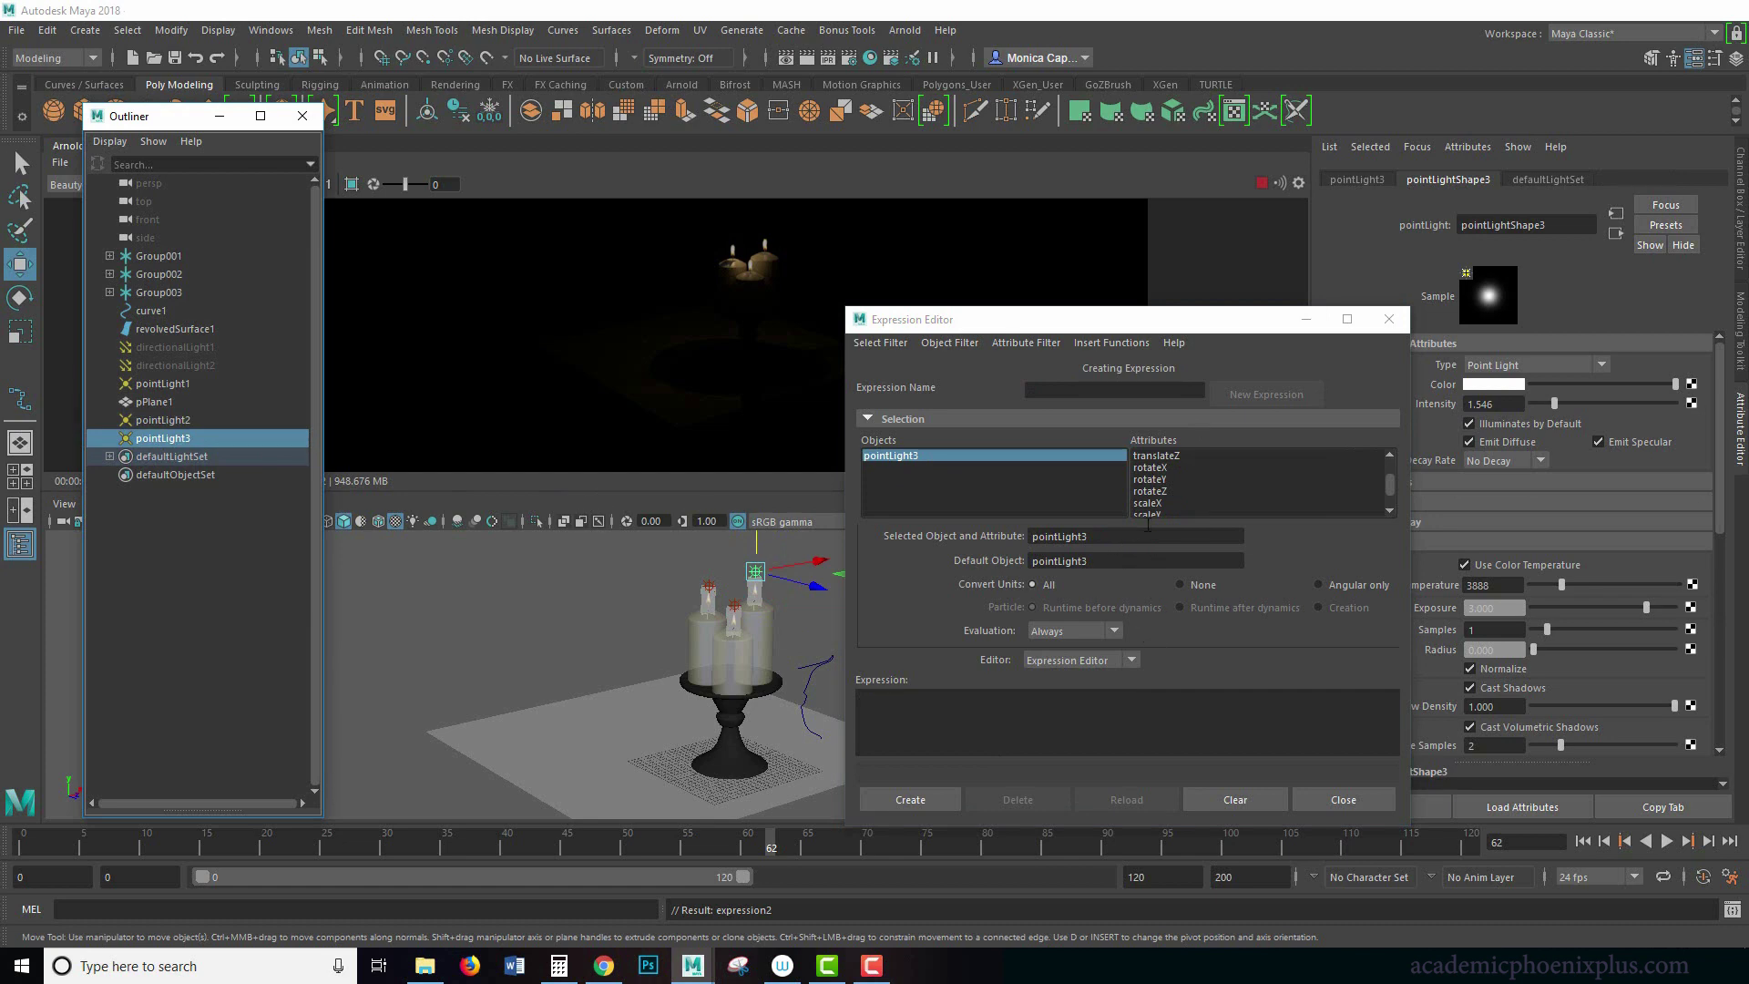
{"action": "left_click", "coordinate": [1388, 319]}
{"action": "right_click", "coordinate": [1436, 404]}
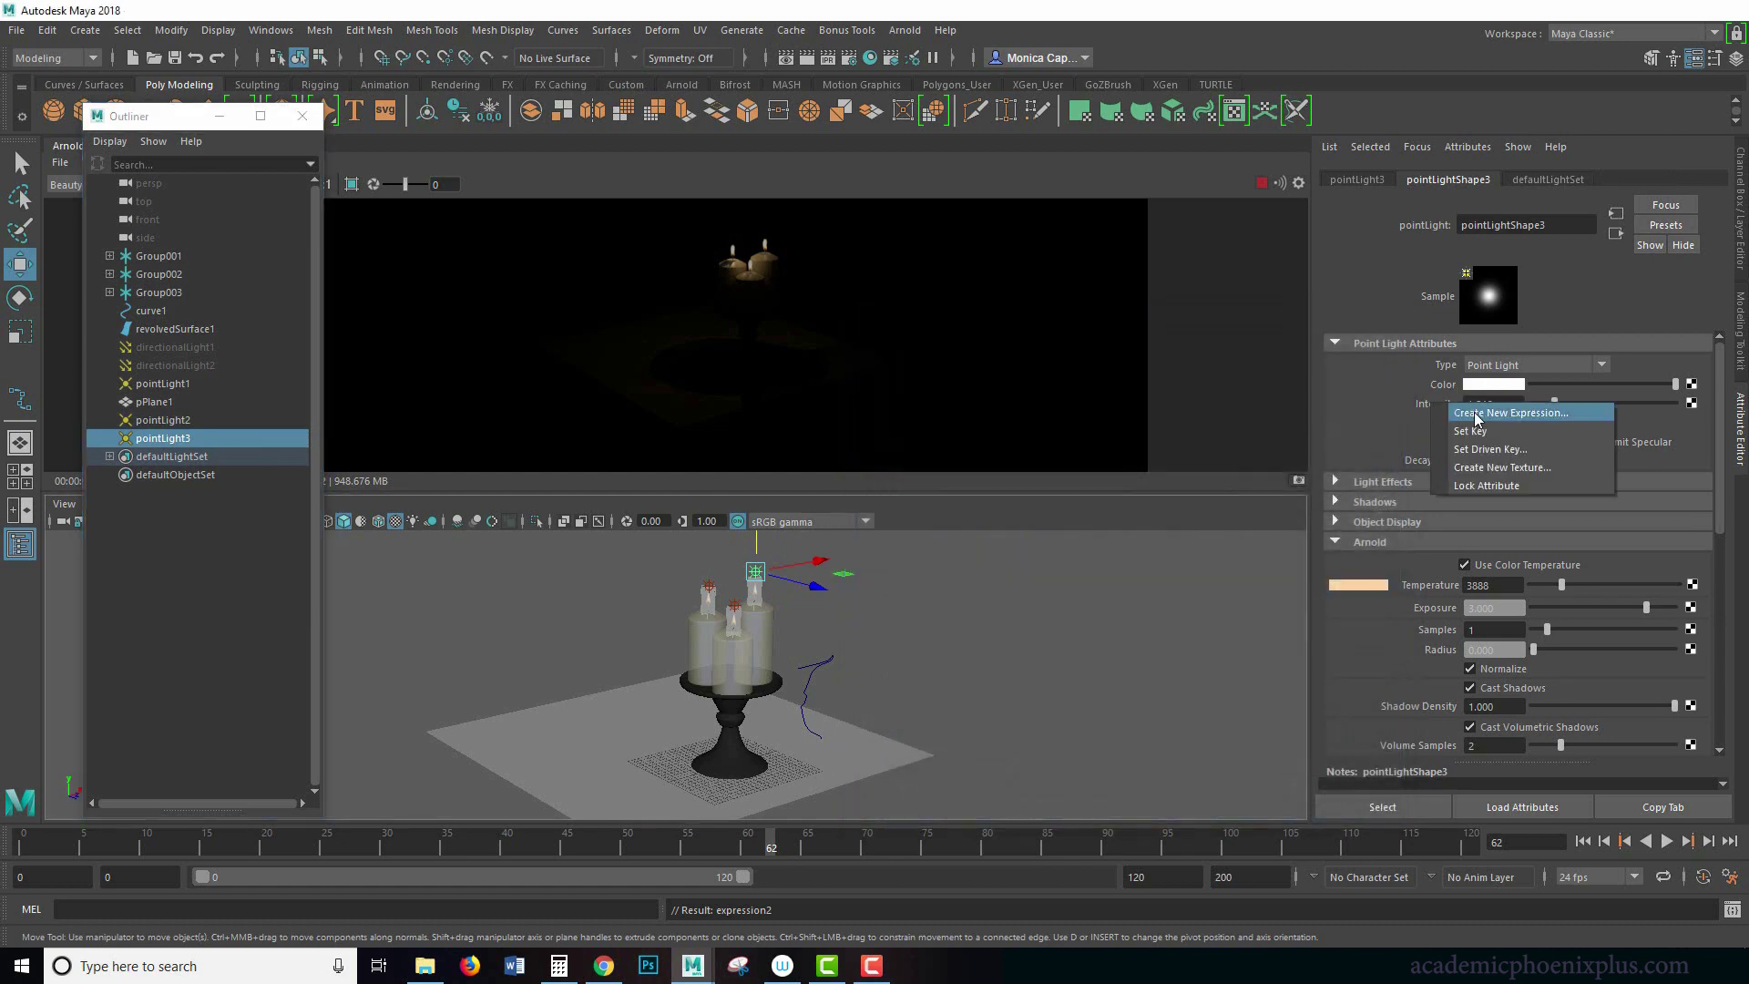
{"action": "left_click", "coordinate": [1478, 418]}
{"action": "left_click", "coordinate": [928, 715]}
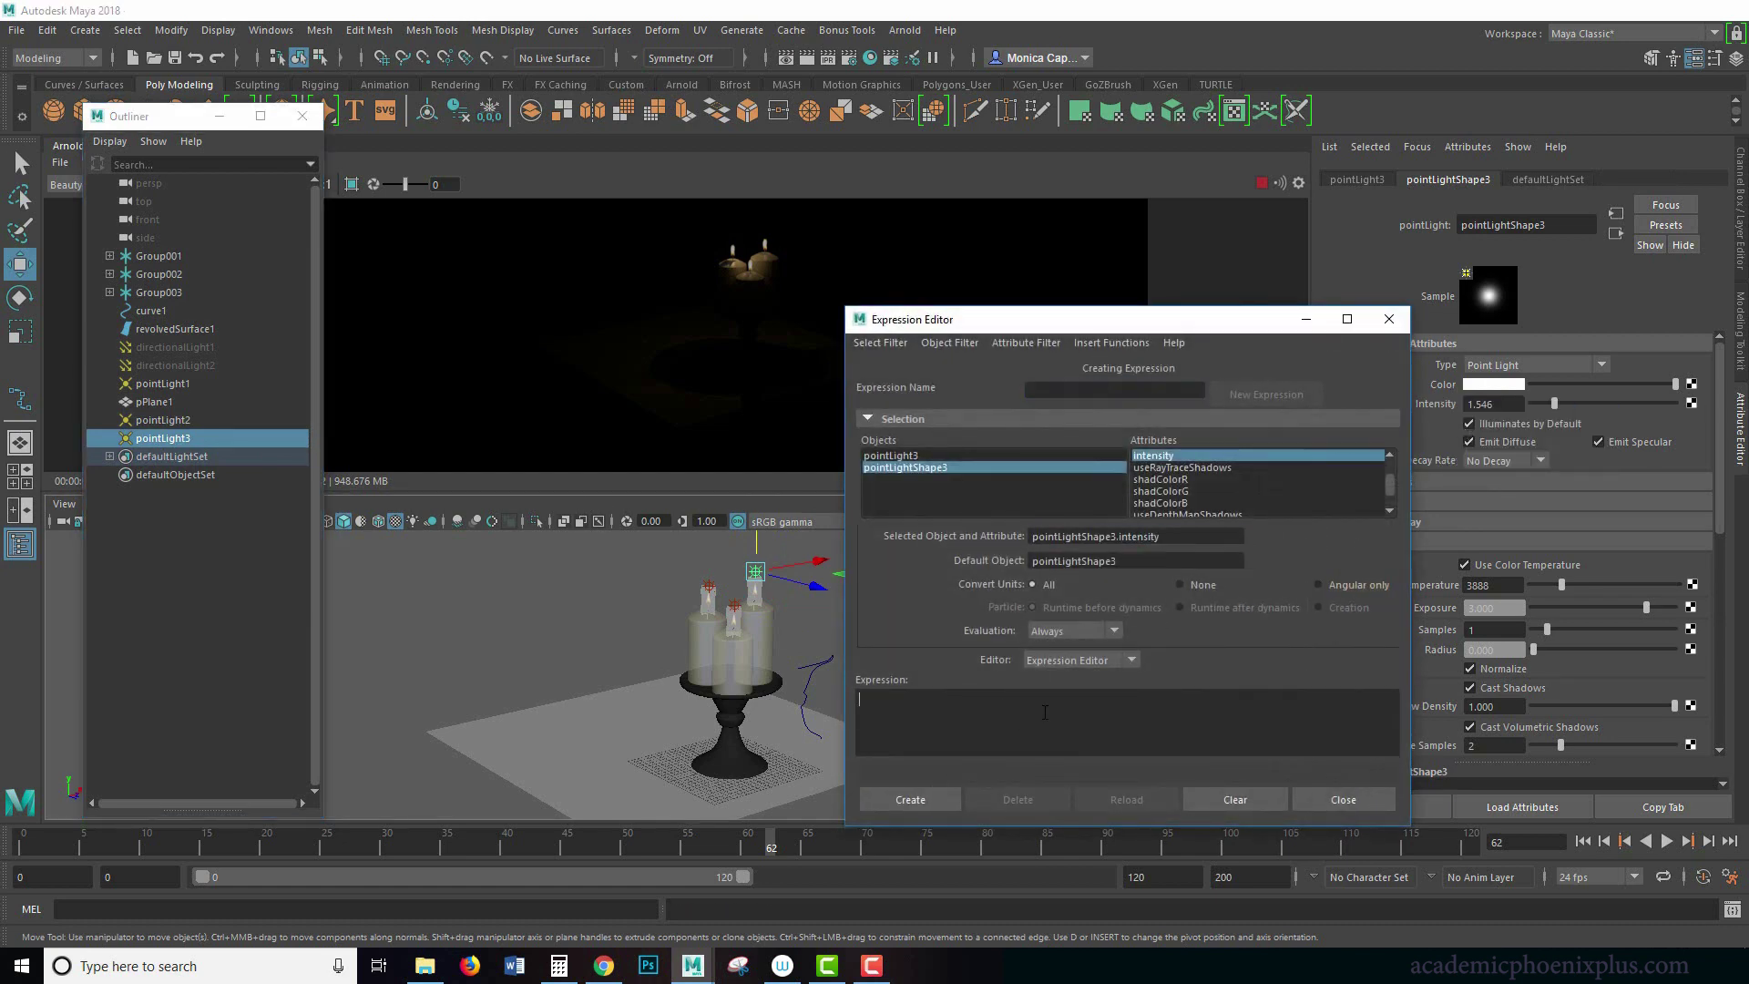
{"action": "key", "text": "ctrl+v"}
{"action": "type", "text": "pointLightShape3.intensity"}
Edit it to pointLightShape3.intensity = rand(2,7), create it, and close the editor
{"action": "type", "text": "="}
{"action": "key", "text": "BackSpace"}
{"action": "key", "text": "BackSpace"}
{"action": "type", "text": "20"}
{"action": "key", "text": "BackSpace"}
{"action": "key", "text": "Right"}
{"action": "key", "text": "Delete"}
{"action": "type", "text": "7"}
{"action": "left_click", "coordinate": [908, 799]}
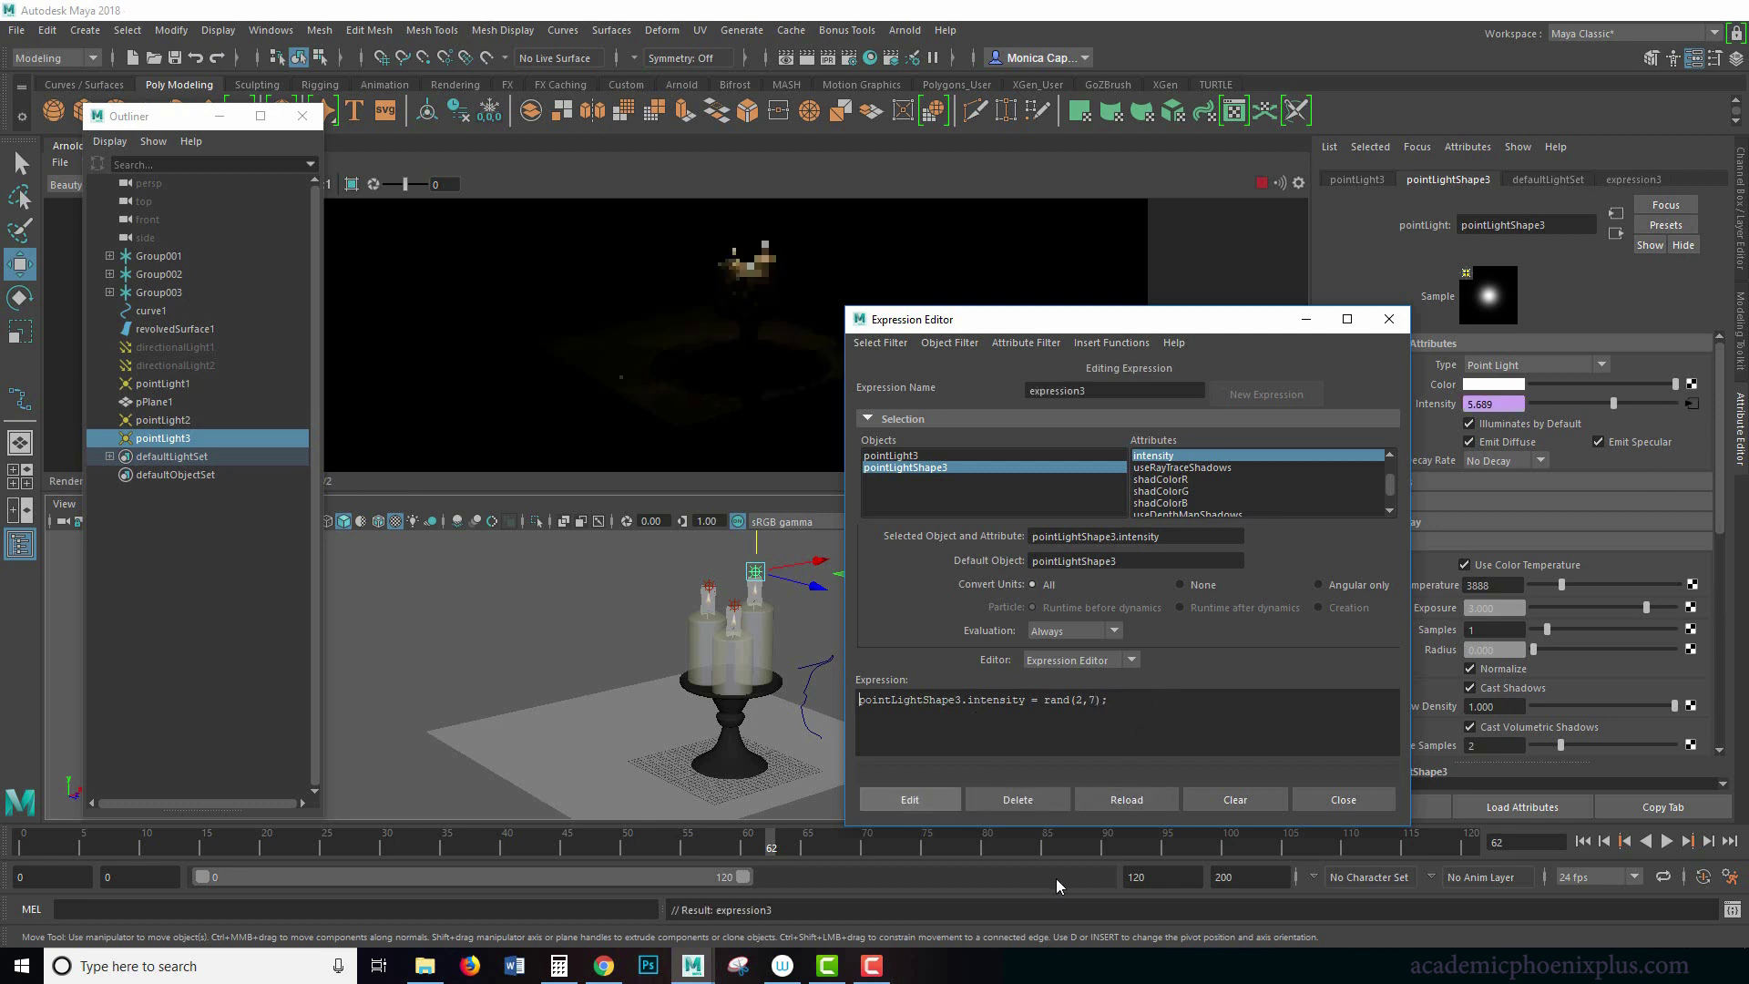
{"action": "left_click", "coordinate": [1393, 327]}
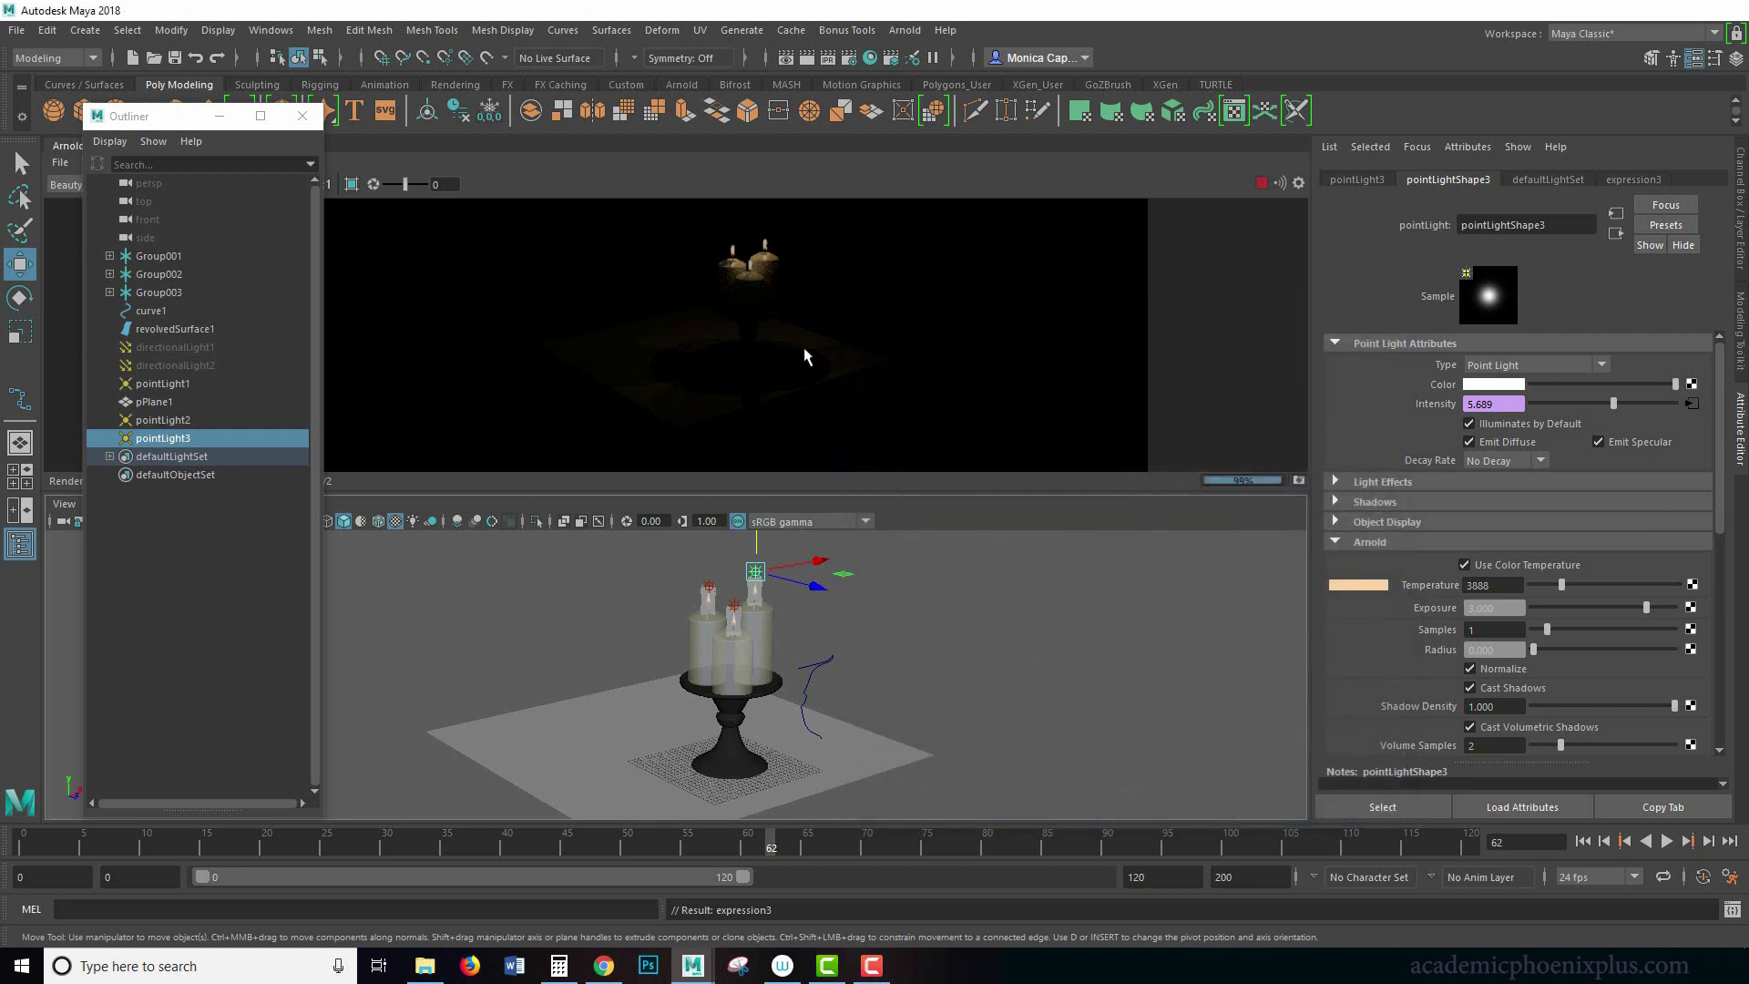
Play from about frame 13 and stop at frame 44, where pointLight3's intensity reads 4.191
{"action": "left_click", "coordinate": [75, 851]}
{"action": "key", "text": "alt+v"}
{"action": "mouse_move", "coordinate": [76, 851]}
{"action": "left_mouse_down"}
{"action": "mouse_move", "coordinate": [390, 848]}
{"action": "mouse_move", "coordinate": [275, 845]}
{"action": "mouse_move", "coordinate": [325, 848]}
{"action": "left_mouse_up"}
{"action": "key", "text": "alt+v"}
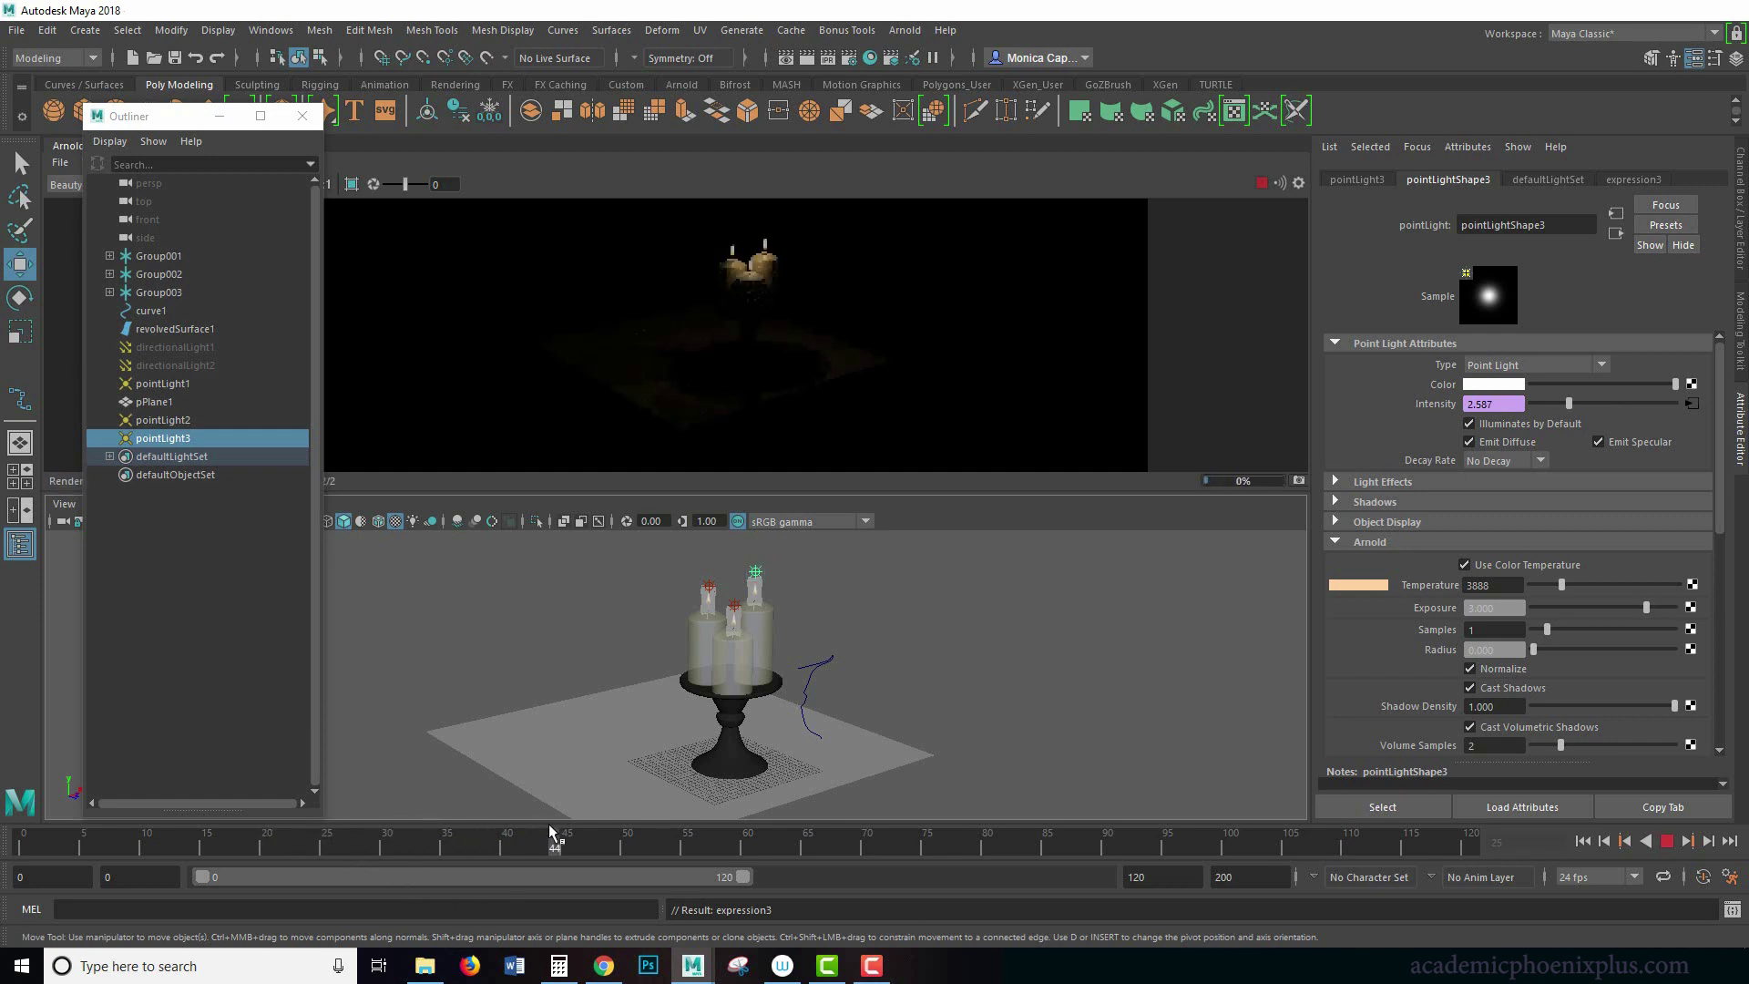
{"action": "key", "text": "alt+v"}
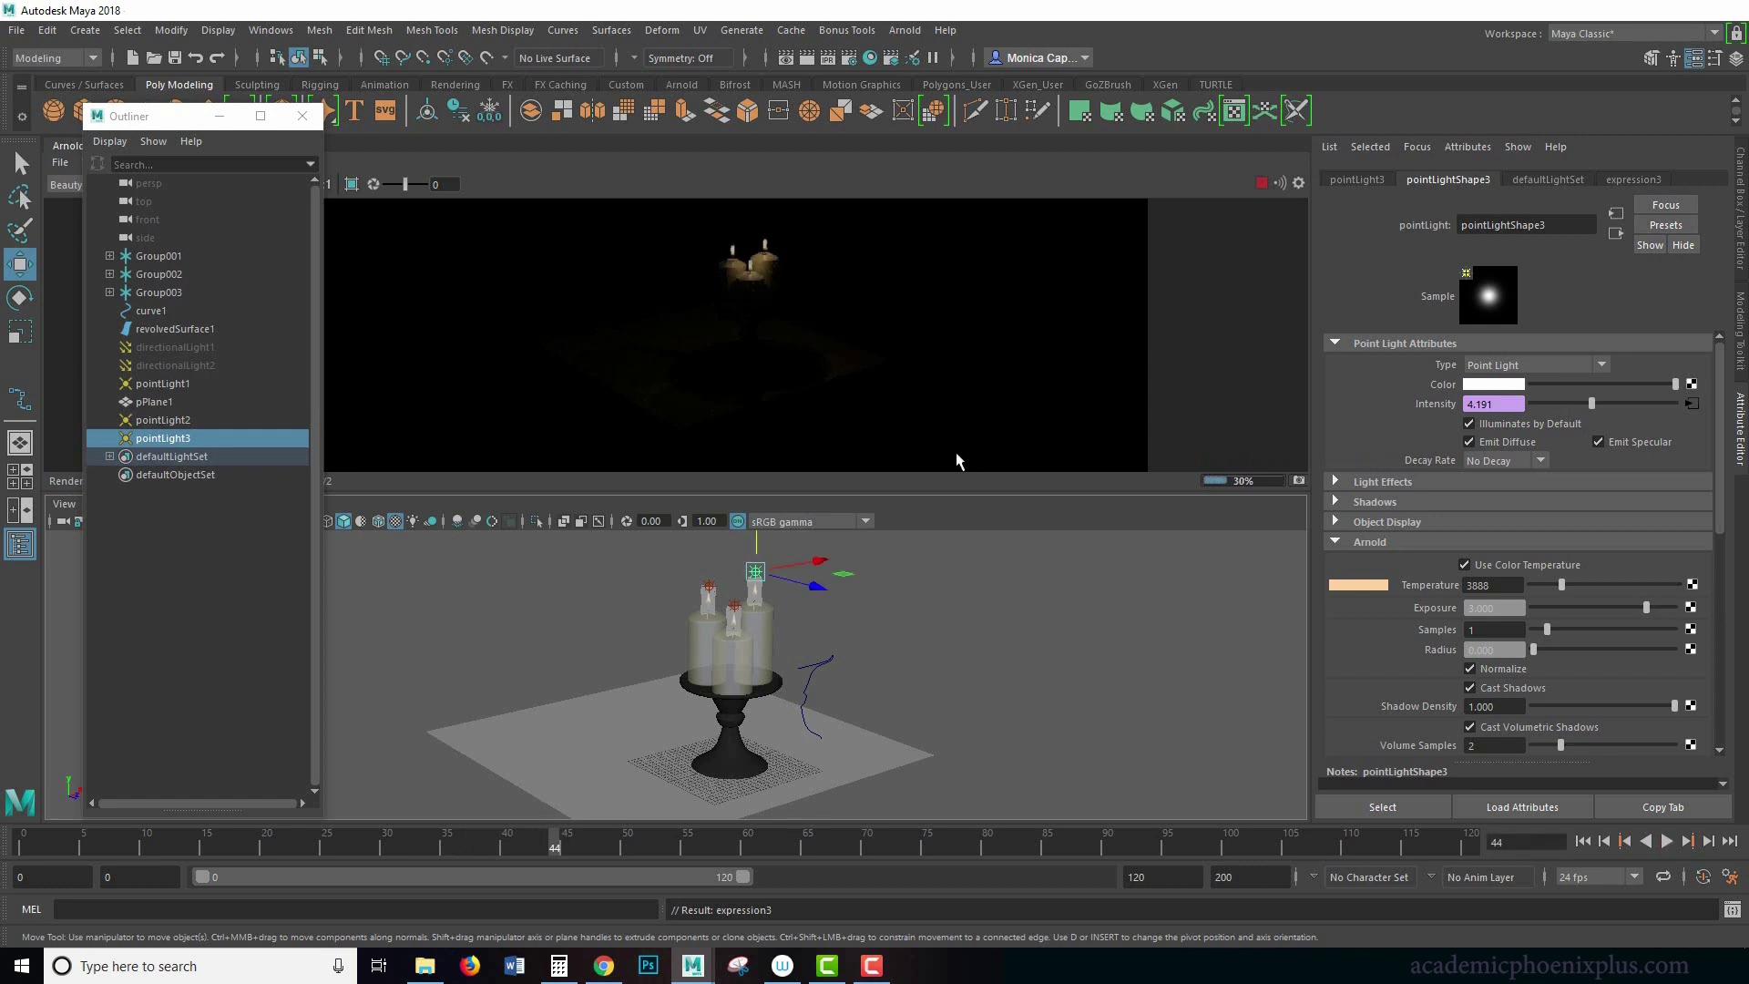